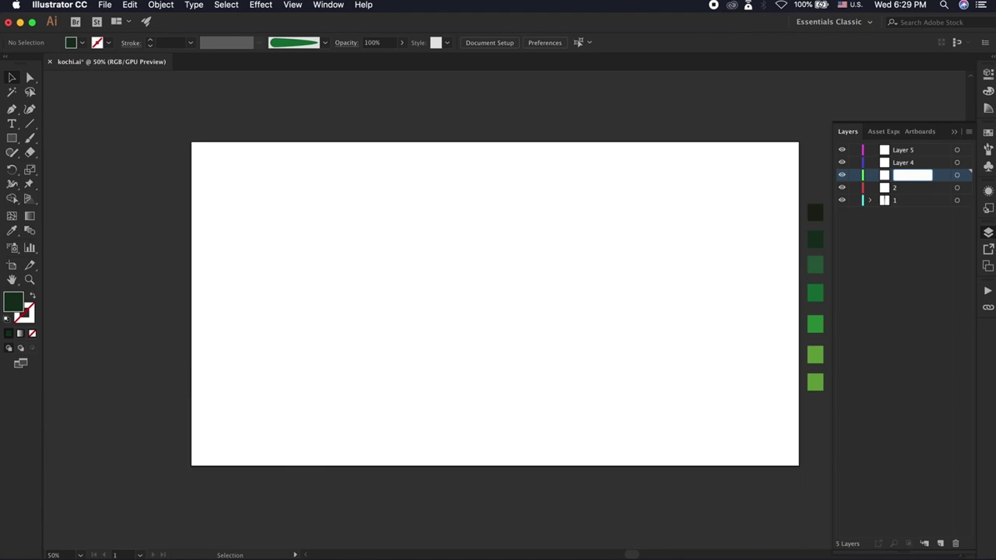
pyautogui.write('3')
# Rename the top two layers 'ref' and '4', select layer 4, and close the Layers panel
pyautogui.doubleClick(912, 163)
pyautogui.doubleClick(914, 152)
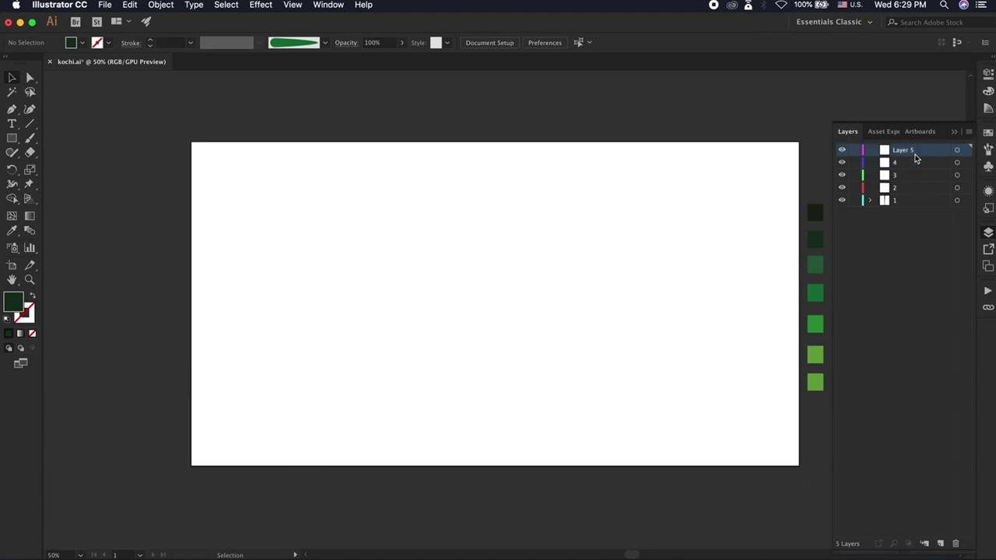
pyautogui.write('ef')
pyautogui.press('Return')
pyautogui.click(911, 164)
pyautogui.click(952, 133)
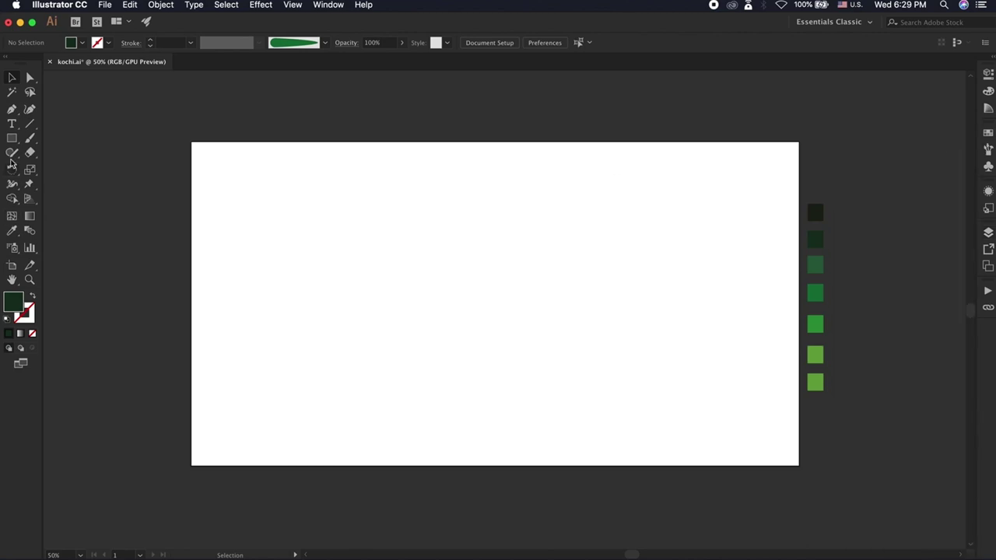
# Draw a tall rectangle near the artboard's left edge and fill it with light green
pyautogui.moveTo(237, 142); pyautogui.dragTo(254, 467)
pyautogui.press('i')
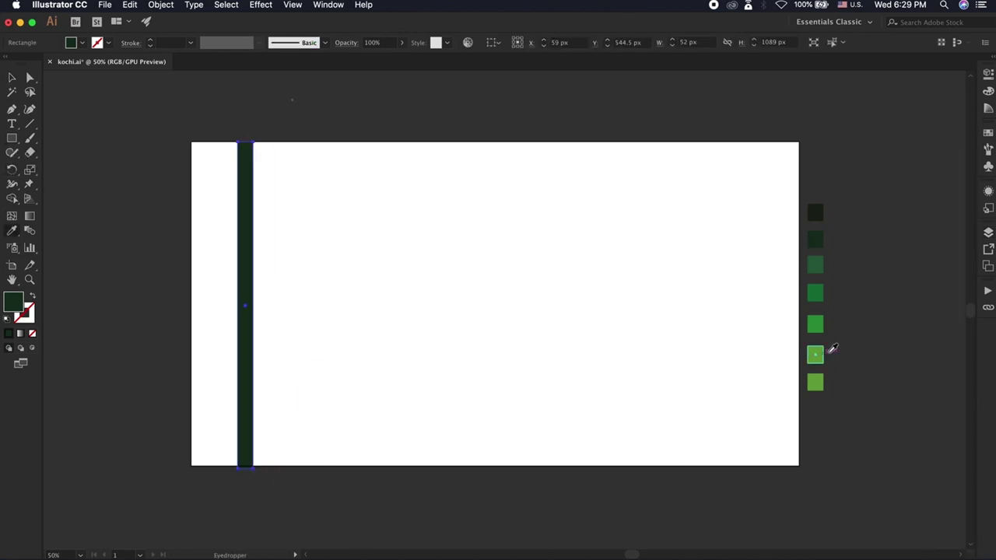
pyautogui.click(814, 323)
pyautogui.click(814, 355)
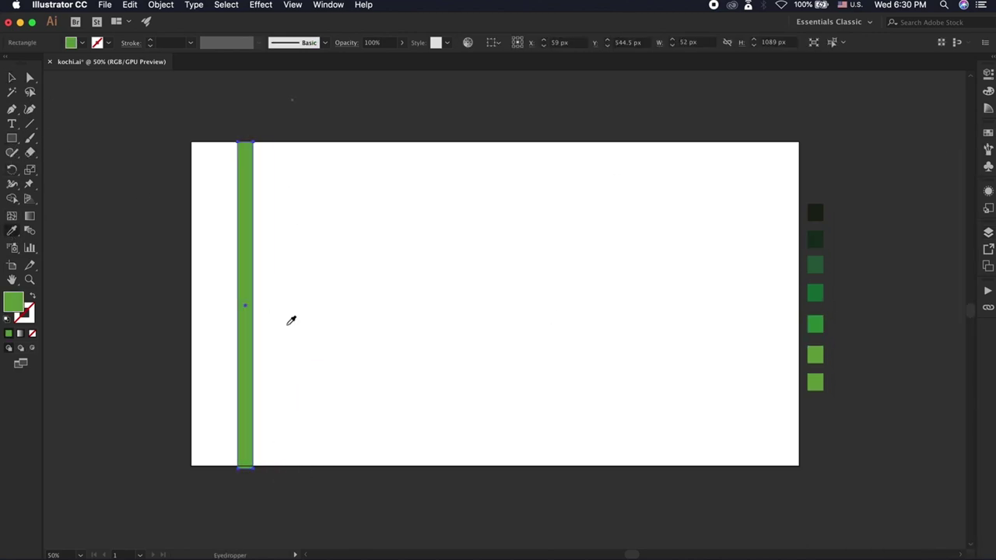
pyautogui.press('v')
pyautogui.click(261, 311)
# Taper the bar by moving its top-left anchor inward, then shorten it from the top
pyautogui.press('a')
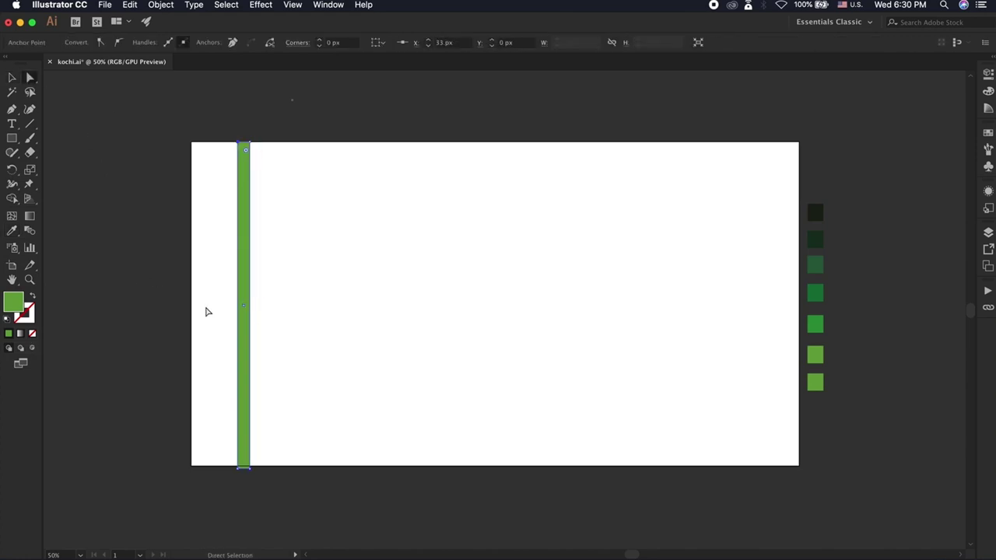
pyautogui.hotkey('ctrl', '1')
pyautogui.moveTo(504, 310); pyautogui.dragTo(531, 312)
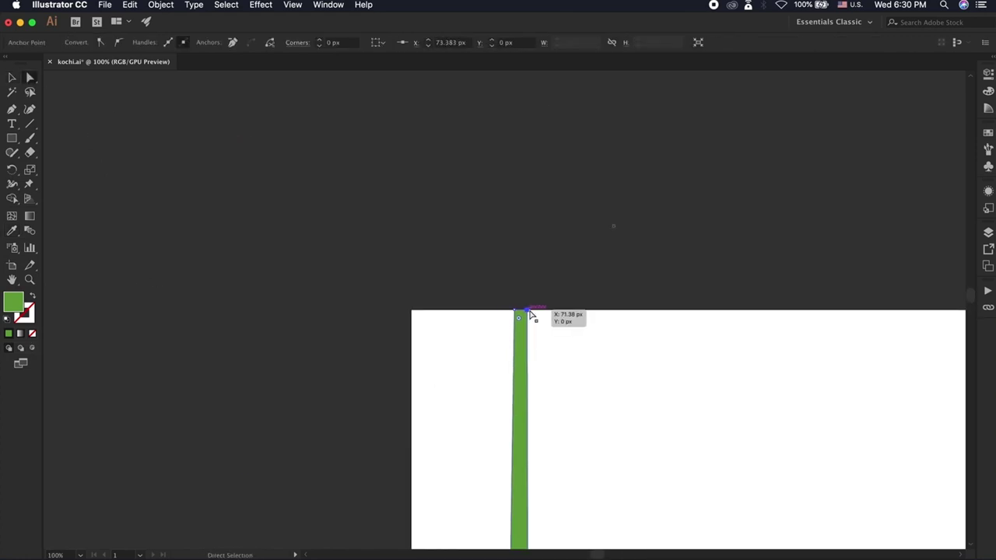
pyautogui.click(85, 109)
pyautogui.press('v')
pyautogui.hotkey('ctrl', '-')
pyautogui.hotkey('ctrl', '-')
pyautogui.hotkey('ctrl', '-')
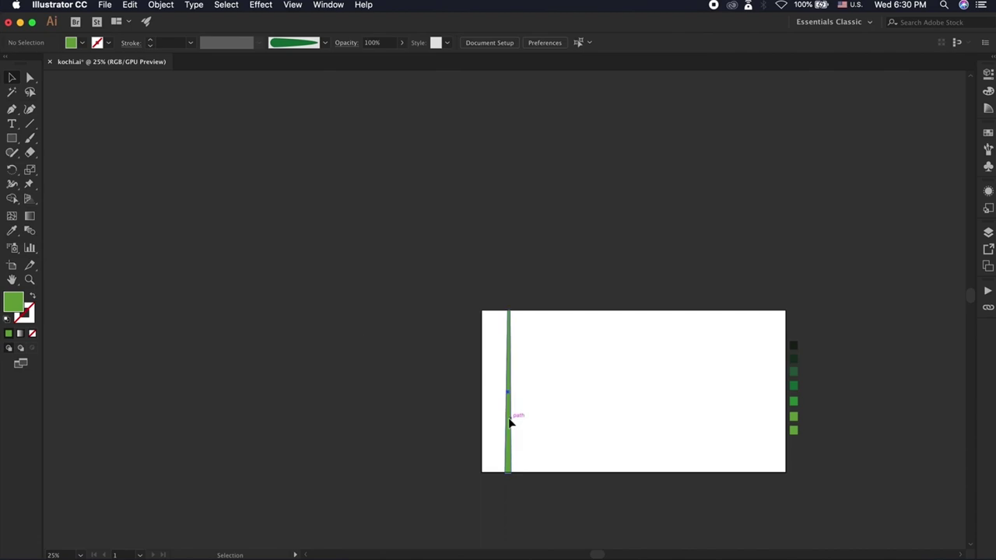
pyautogui.click(507, 408)
pyautogui.moveTo(507, 311); pyautogui.dragTo(507, 330)
pyautogui.click(260, 5)
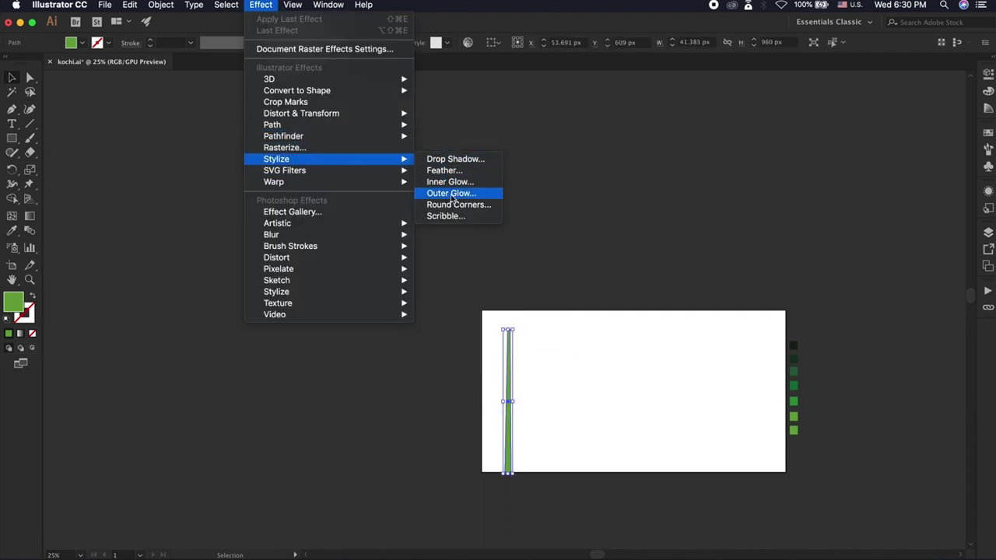
pyautogui.moveTo(301, 113)
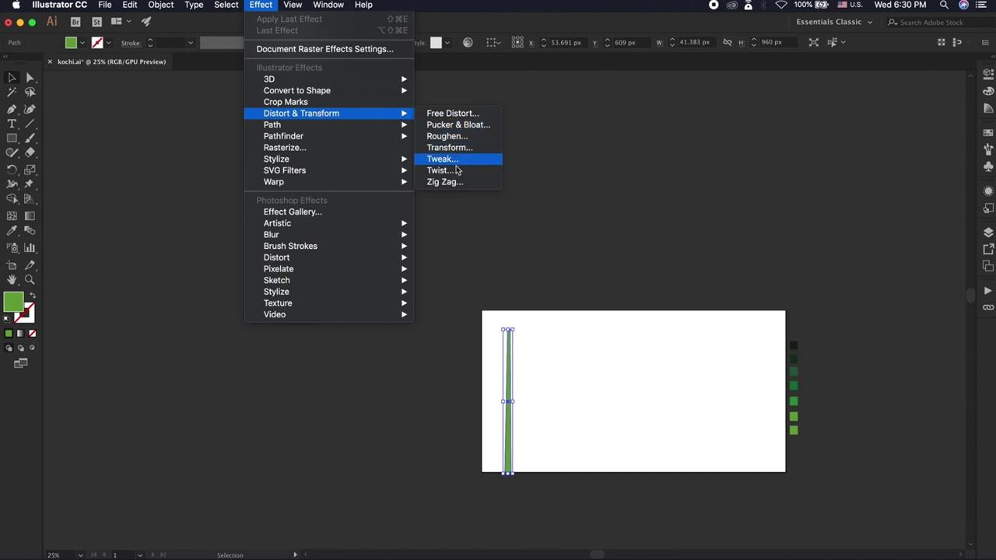
# Apply a small Zig Zag effect to the trunk bar
pyautogui.click(454, 180)
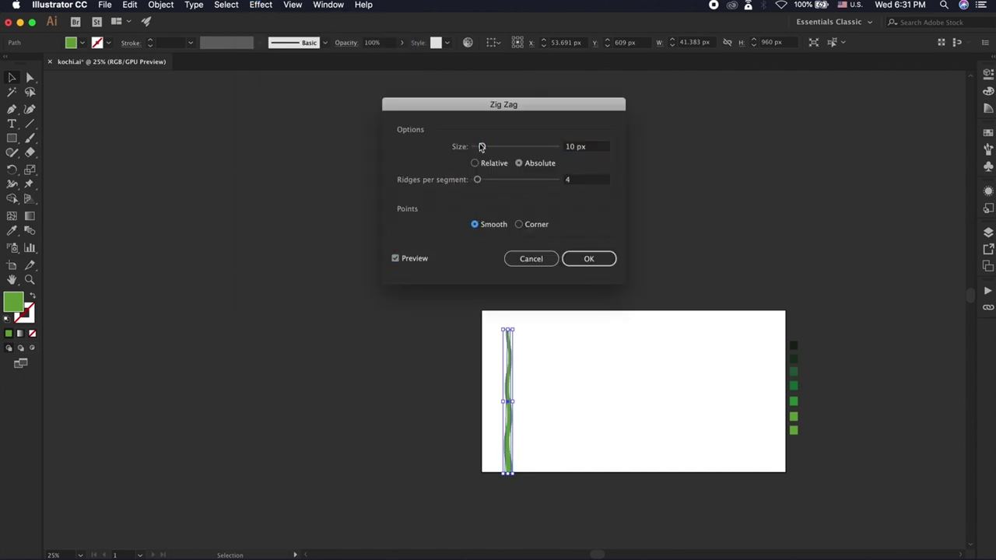
pyautogui.moveTo(481, 147); pyautogui.dragTo(478, 150)
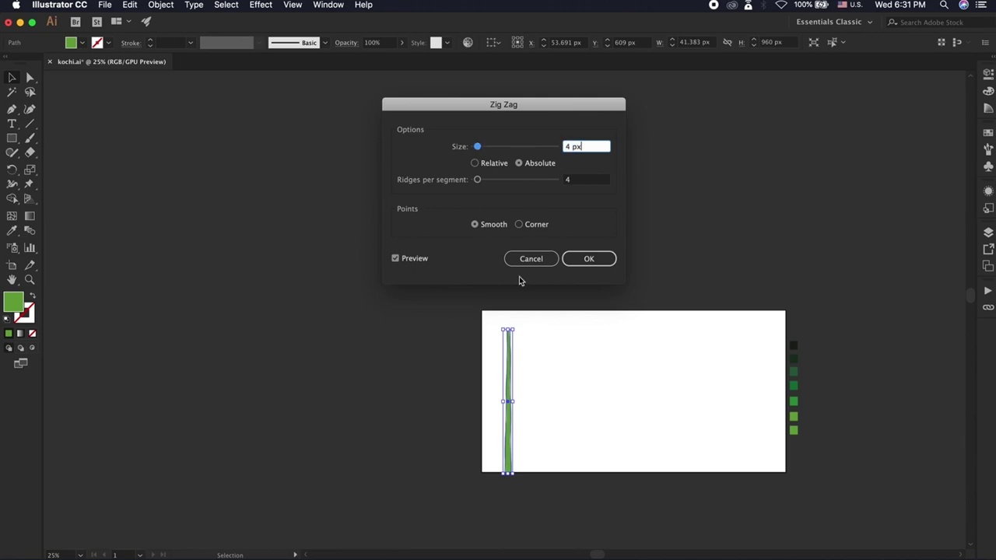
pyautogui.press('Return')
# Duplicate the wavy trunk across the artboard into a row of six trunks
pyautogui.moveTo(506, 403)
pyautogui.mouseDown()
pyautogui.moveTo(565, 383)
pyautogui.moveTo(557, 382)
pyautogui.moveTo(600, 399)
pyautogui.moveTo(669, 378)
pyautogui.moveTo(658, 379)
pyautogui.mouseUp()
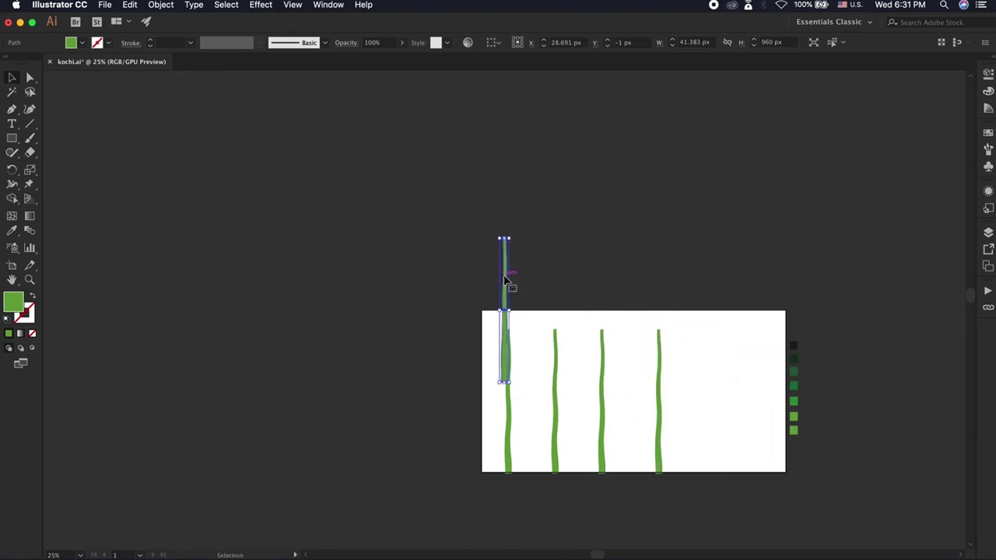
pyautogui.moveTo(506, 280)
pyautogui.mouseDown()
pyautogui.moveTo(717, 371)
pyautogui.moveTo(759, 343)
pyautogui.moveTo(767, 363)
pyautogui.mouseUp()
pyautogui.click(413, 417)
pyautogui.hscroll(2, 373, 420)
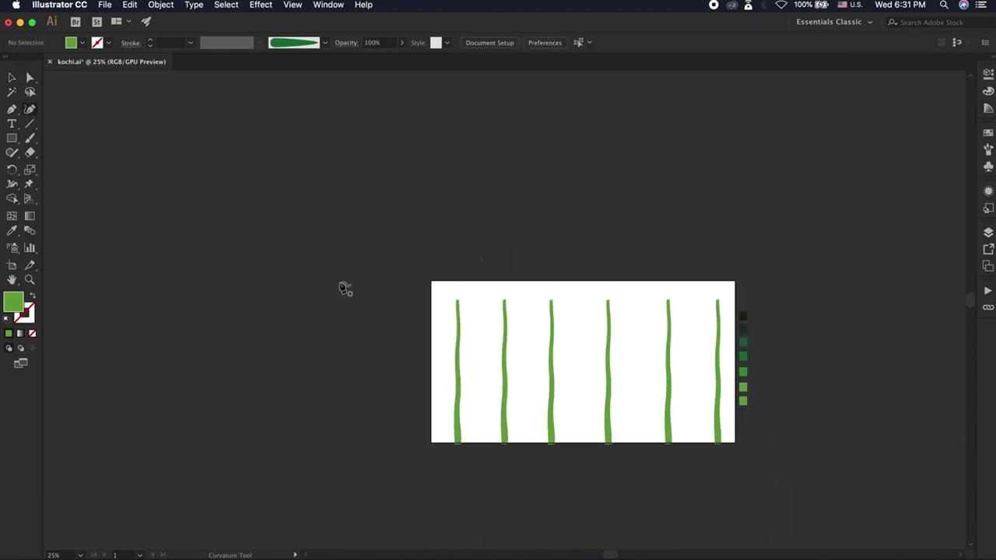
# Draw a closed, bumpy crown outline with the Curvature tool over the first two trunks
pyautogui.click(413, 296)
pyautogui.click(463, 313)
pyautogui.click(488, 302)
pyautogui.click(529, 306)
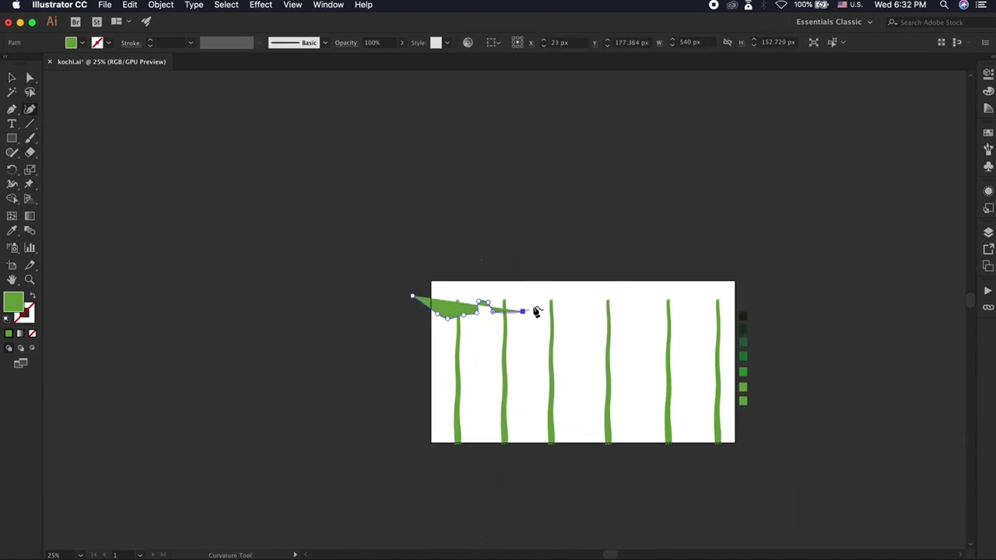
pyautogui.click(547, 268)
pyautogui.click(413, 296)
# Roughen the crown with Size 3%, Detail 14 and Smooth points
pyautogui.click(261, 4)
pyautogui.moveTo(301, 113)
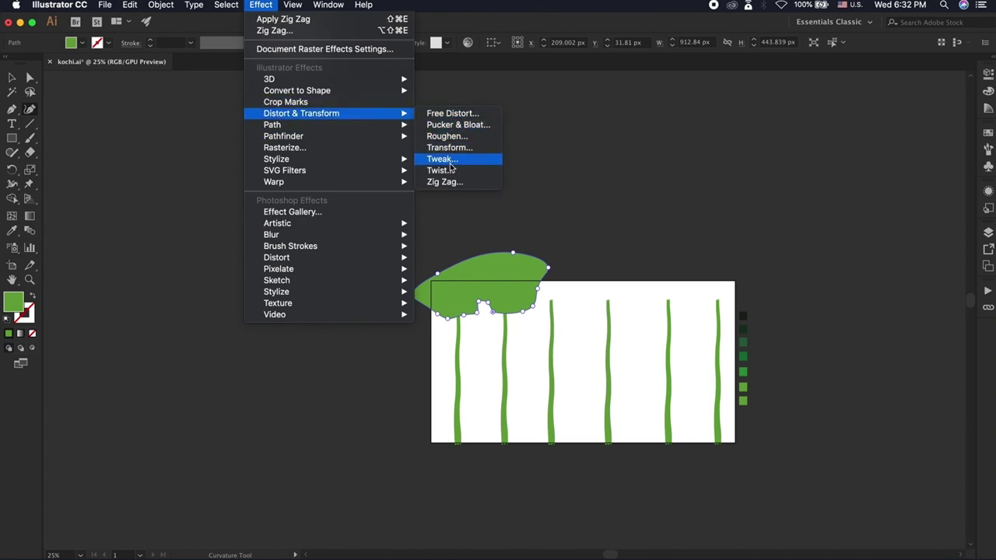
pyautogui.click(448, 136)
pyautogui.moveTo(496, 199); pyautogui.dragTo(695, 163)
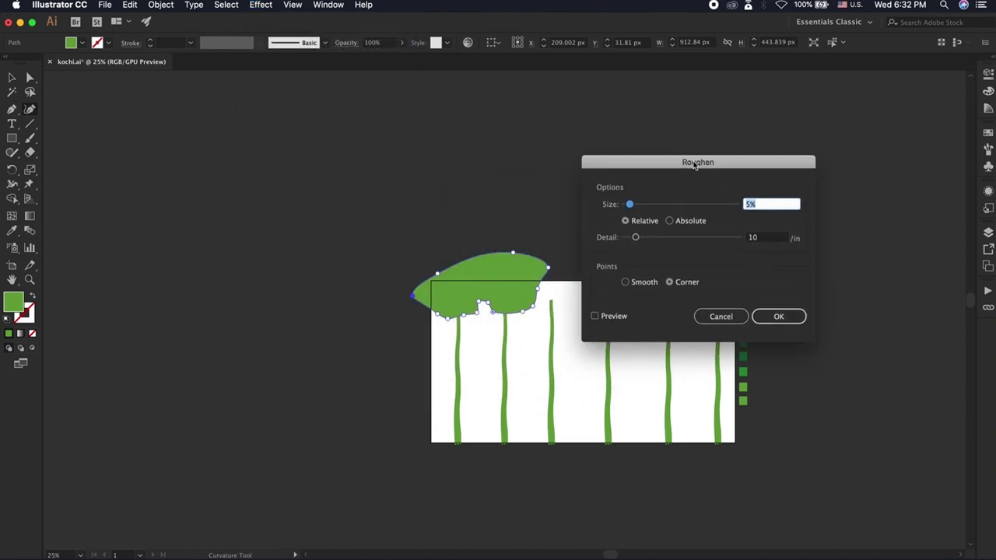
pyautogui.click(595, 317)
pyautogui.moveTo(635, 238); pyautogui.dragTo(640, 238)
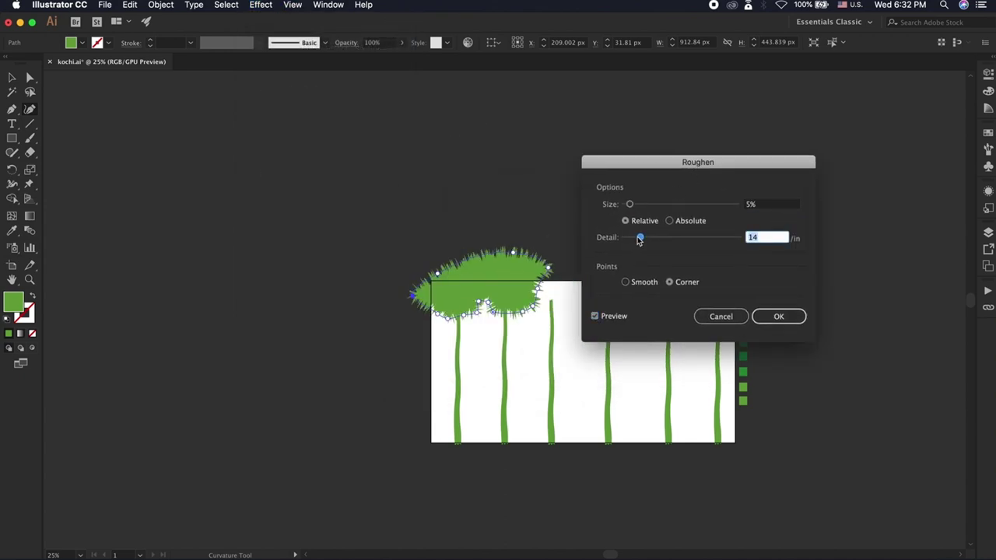
pyautogui.click(630, 204)
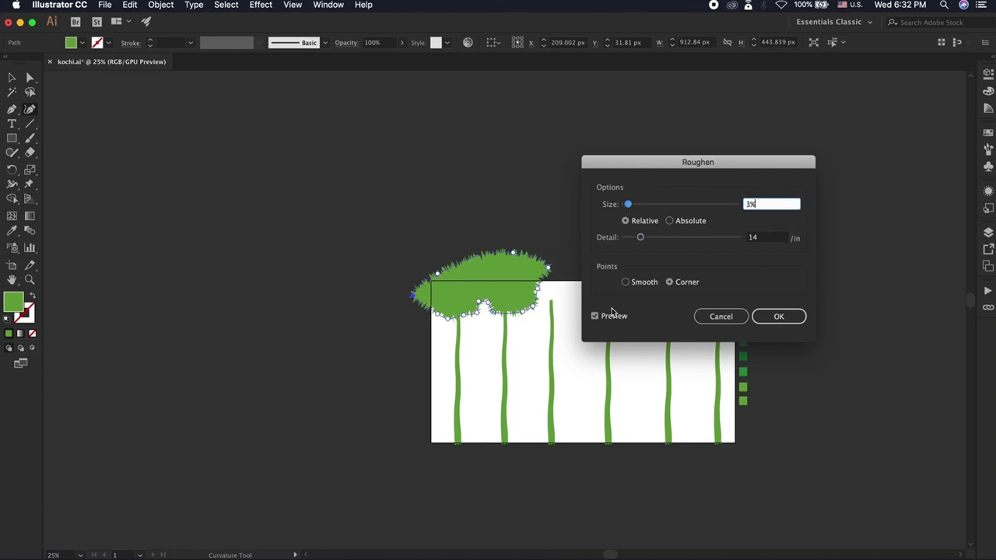
pyautogui.click(625, 282)
pyautogui.moveTo(626, 204); pyautogui.dragTo(629, 205)
pyautogui.click(778, 316)
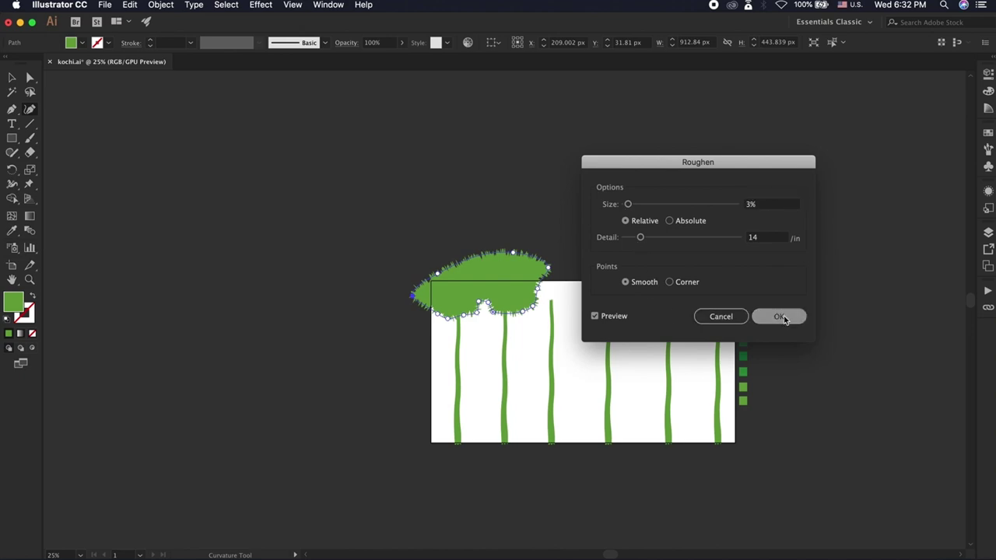
pyautogui.press('v')
pyautogui.click(196, 453)
pyautogui.scroll(2, 498, 282)
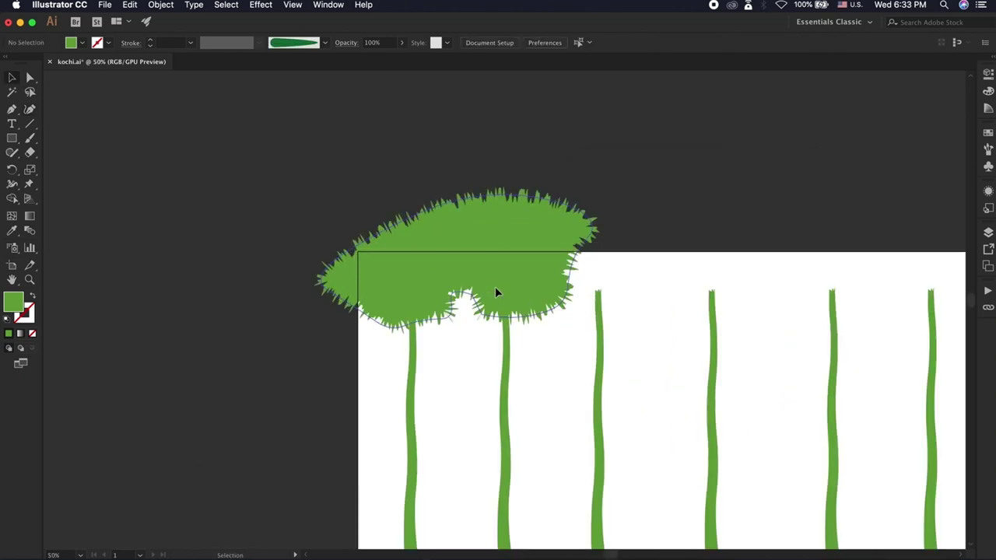
# Copy the shaggy crown across all six trunk tops into one canopy, then lock layer 1
pyautogui.click(493, 294)
pyautogui.moveTo(495, 291)
pyautogui.mouseDown()
pyautogui.moveTo(630, 278)
pyautogui.moveTo(813, 317)
pyautogui.mouseUp()
pyautogui.hscroll(5, 813, 316)
pyautogui.moveTo(493, 285); pyautogui.dragTo(714, 281)
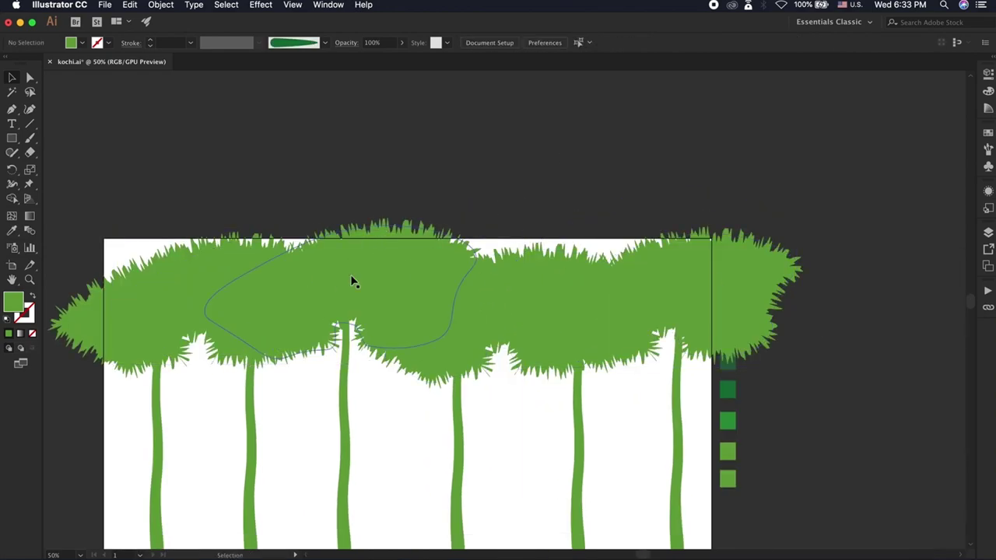
pyautogui.moveTo(537, 288); pyautogui.dragTo(272, 294)
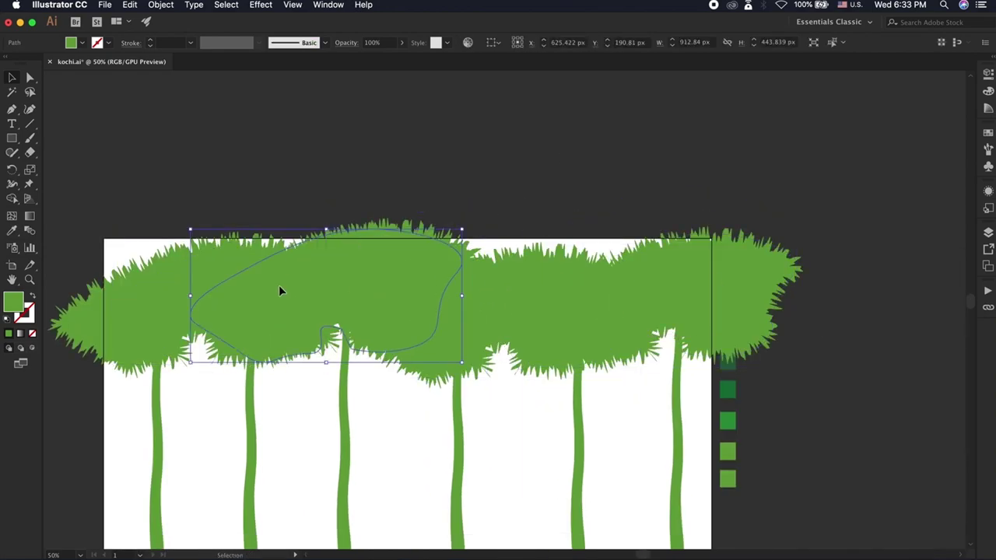
pyautogui.click(267, 151)
pyautogui.press('super+minus')
pyautogui.click(988, 232)
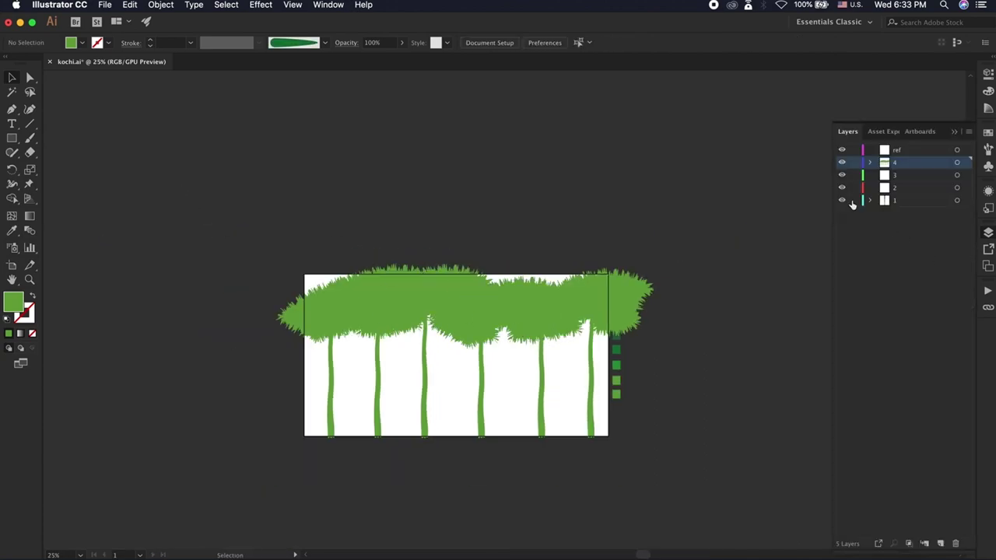
pyautogui.scroll(2, 455, 470)
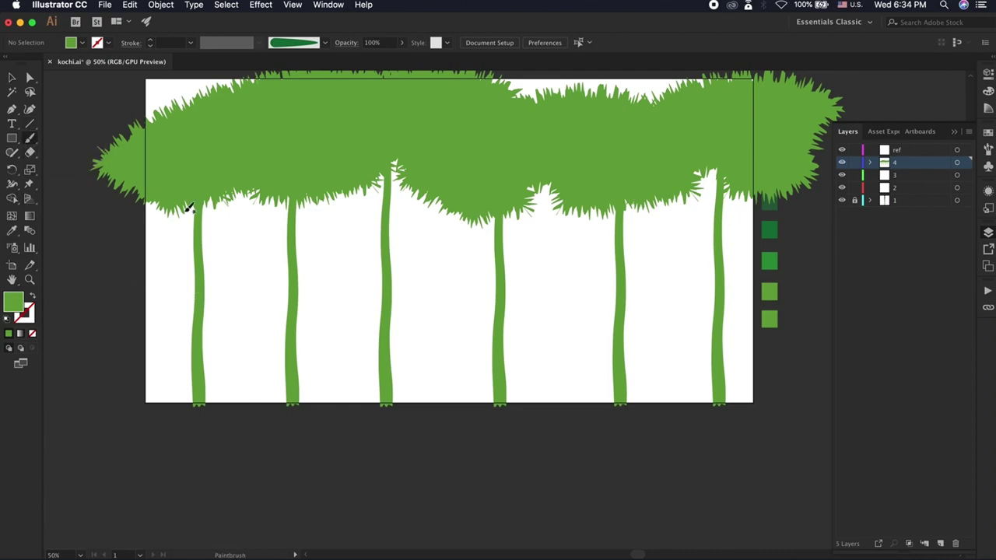
# Swap fill and stroke, thin the stroke, and choose the 15 pt round brush
pyautogui.hotkey('shift', 'x')
pyautogui.press('Down')
pyautogui.press('Down')
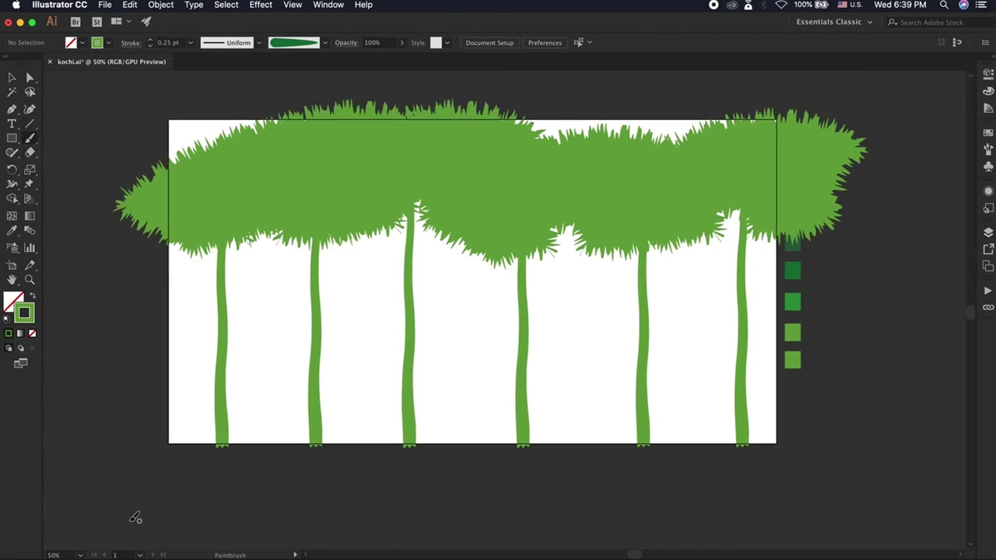
pyautogui.hotkey('ctrl', '=')
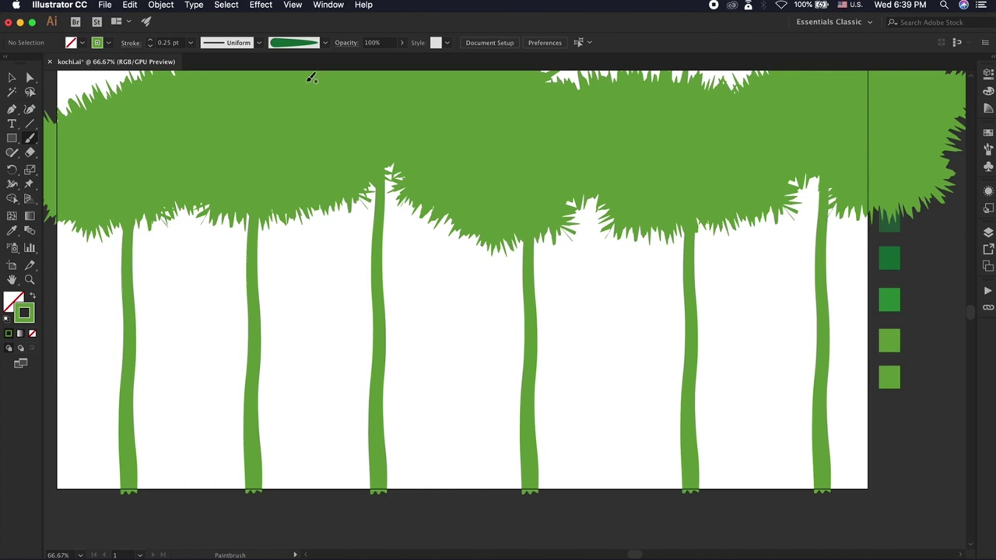
pyautogui.hotkey('ctrl', 'z')
pyautogui.click(324, 43)
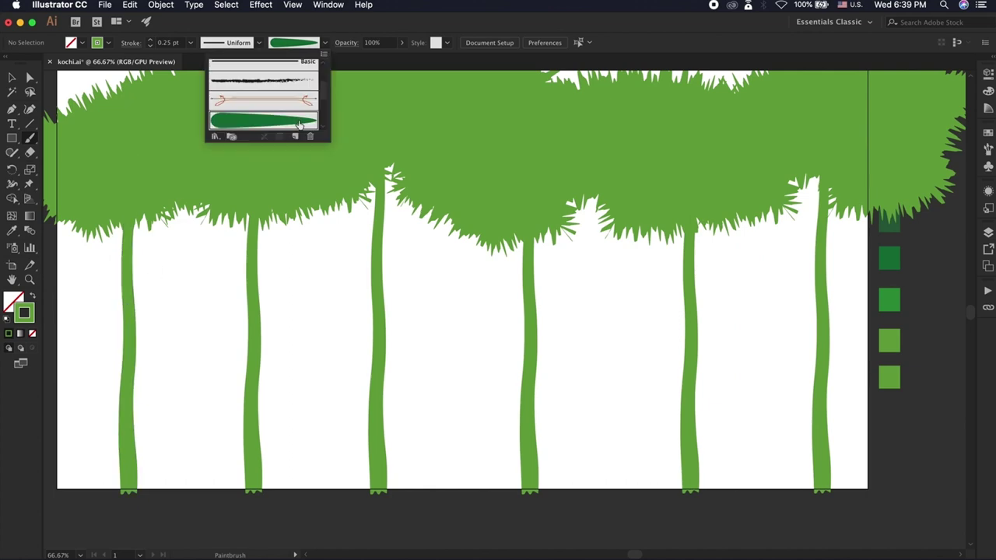
pyautogui.scroll(3, 234, 93)
pyautogui.click(228, 70)
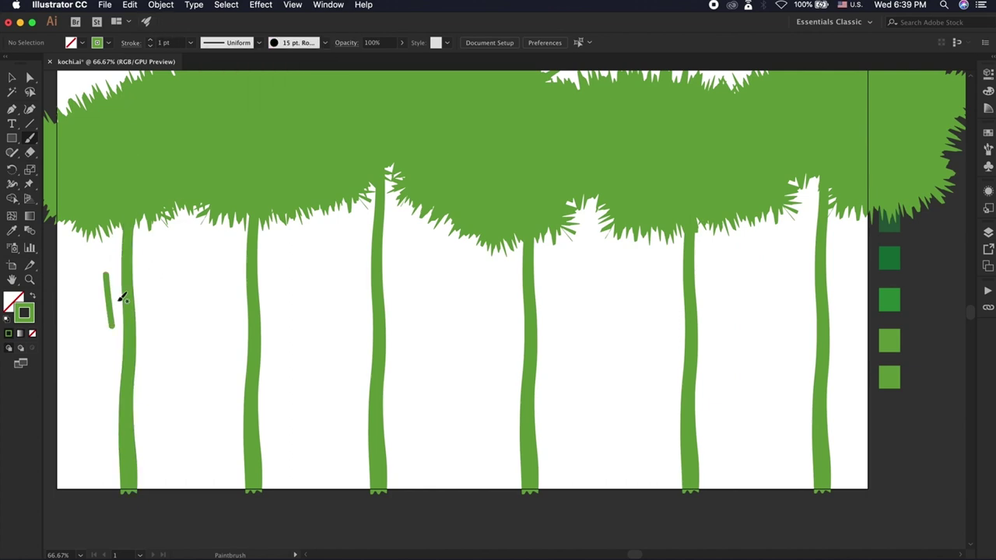
pyautogui.hotkey('ctrl', 'z')
pyautogui.hotkey('ctrl', 'z')
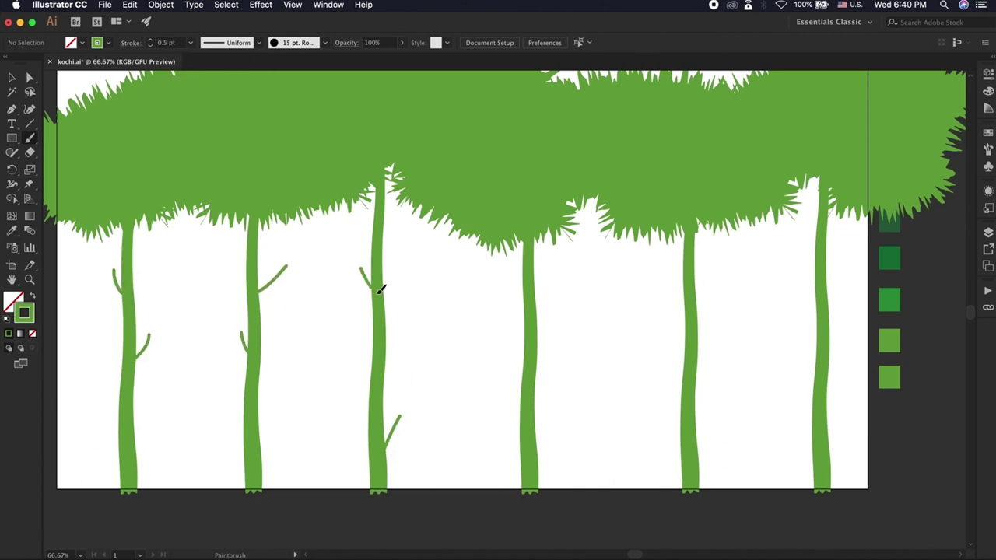
# Paint short side branches onto the trunks at 100% zoom, then zoom back out
pyautogui.moveTo(684, 402); pyautogui.dragTo(669, 377)
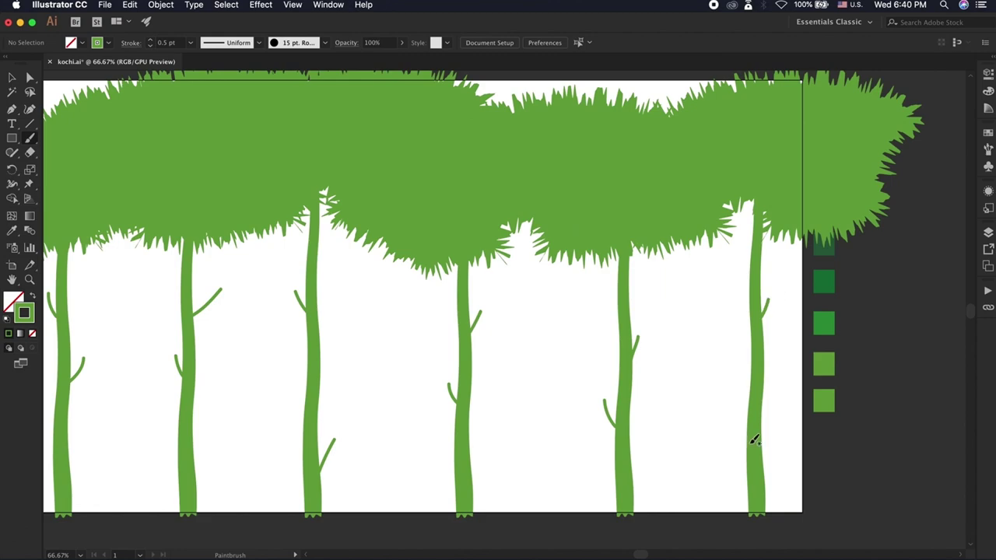
pyautogui.scroll(-3, 751, 438)
pyautogui.hotkey('ctrl', 'z')
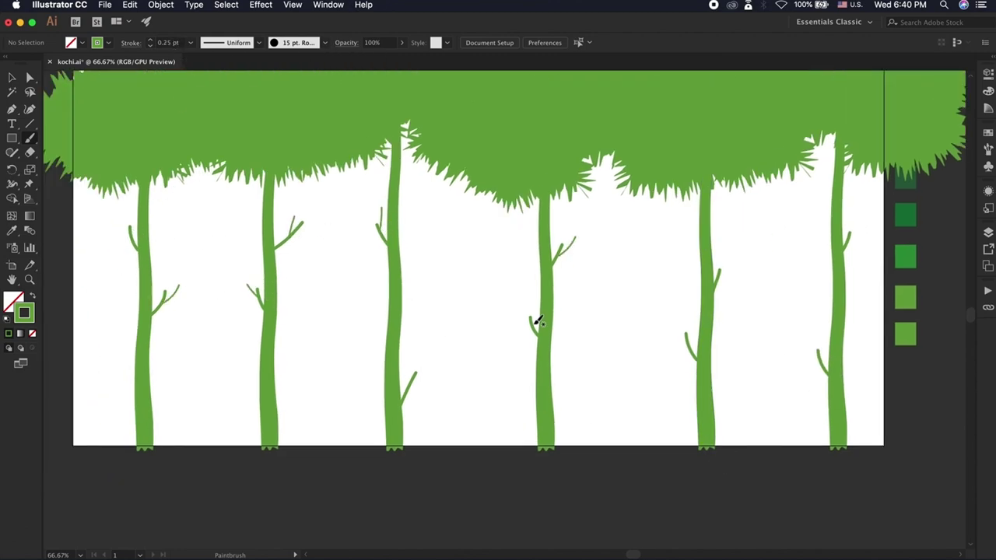
pyautogui.hotkey('ctrl', '+')
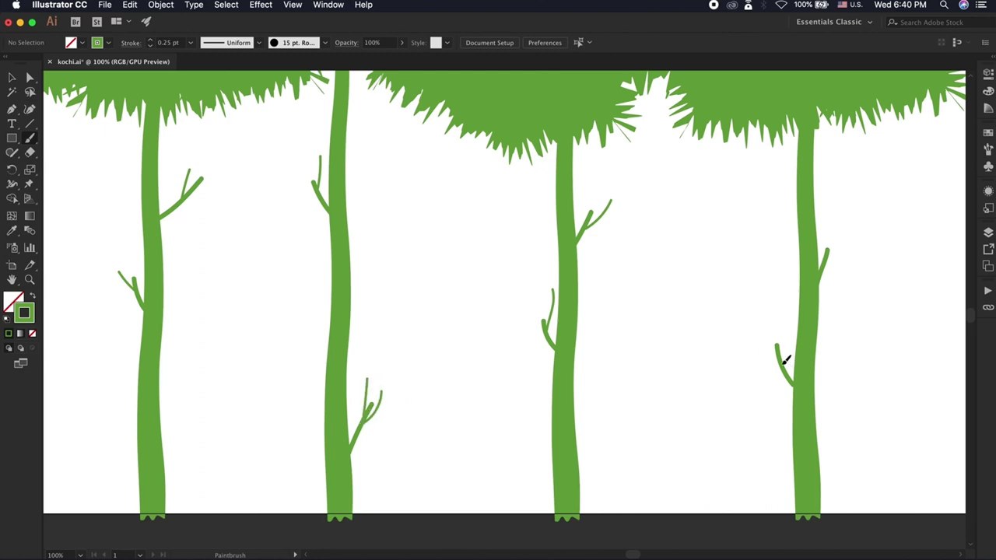
pyautogui.scroll(2, 785, 359)
pyautogui.hscroll(-1, 786, 359)
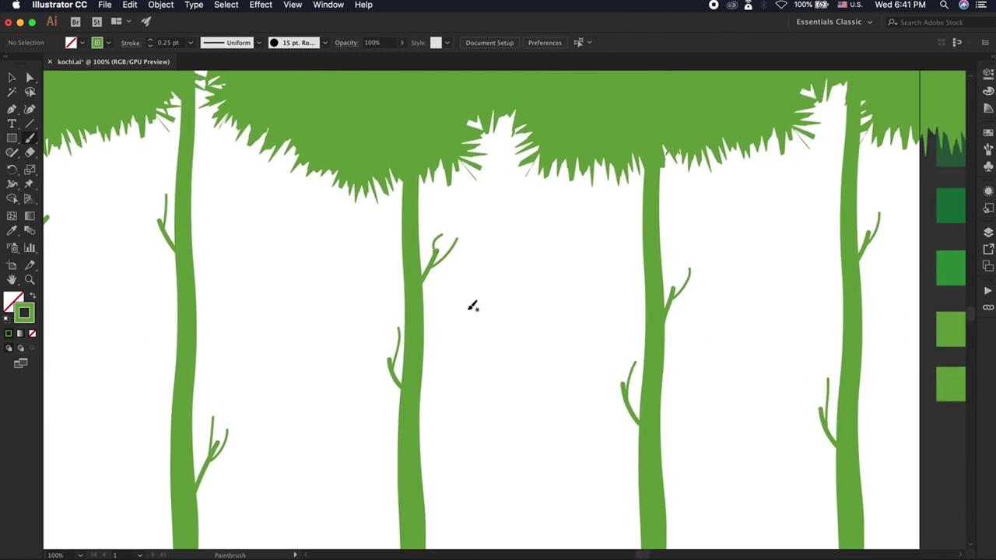
pyautogui.hscroll(-5, 265, 394)
pyautogui.moveTo(162, 232); pyautogui.dragTo(196, 224)
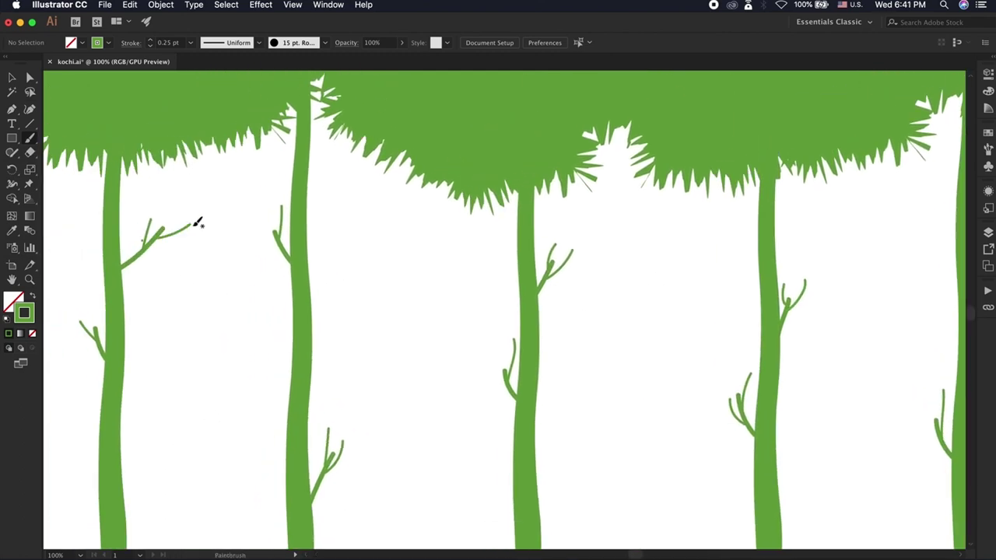
pyautogui.hotkey('ctrl', 'z')
pyautogui.press('z')
pyautogui.hscroll(-2, 175, 239)
pyautogui.hscroll(-3, 155, 323)
pyautogui.hotkey('ctrl', '-')
pyautogui.hotkey('ctrl', '-')
pyautogui.hotkey('ctrl', '-')
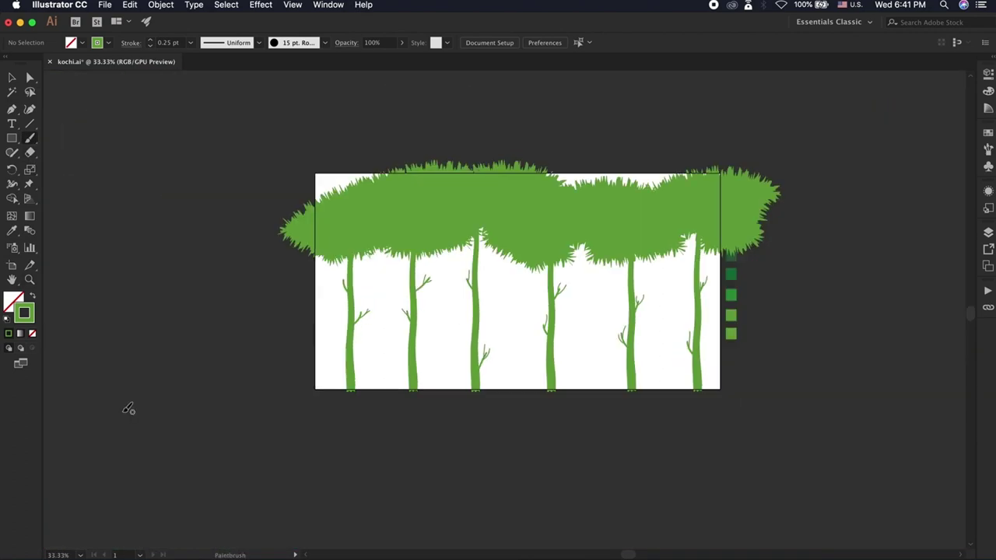
# Select all the tree artwork and expand its appearance into solid shapes
pyautogui.moveTo(212, 122); pyautogui.dragTo(711, 432)
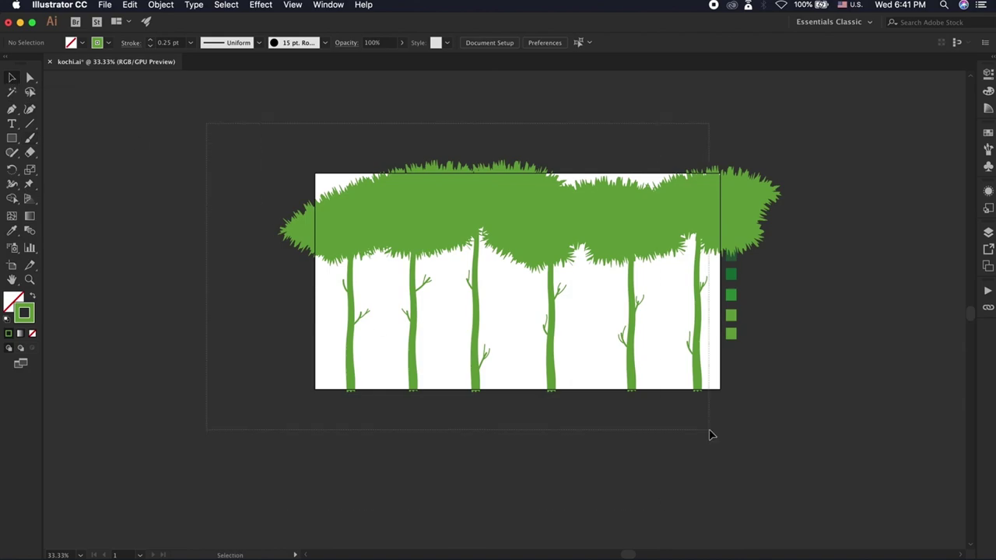
pyautogui.click(260, 5)
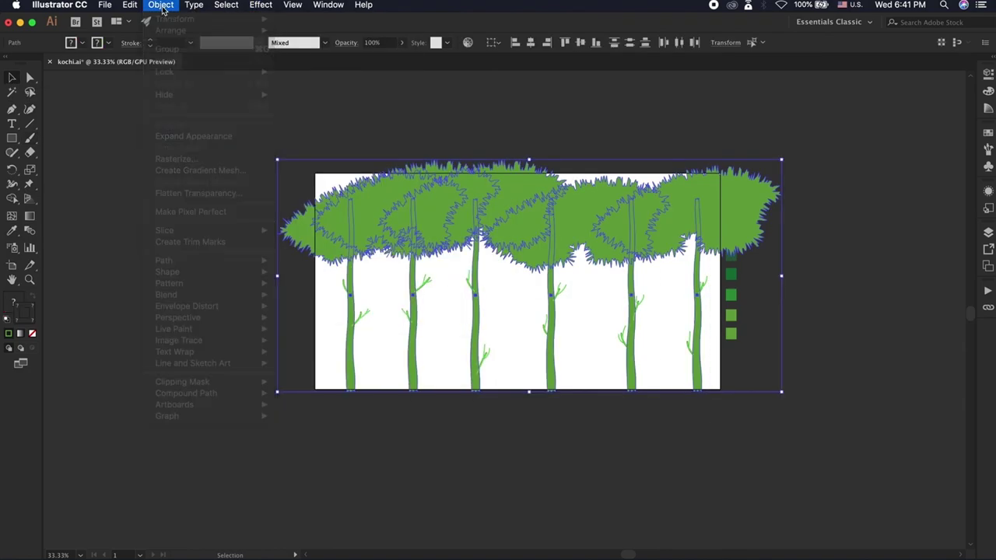
pyautogui.click(187, 139)
pyautogui.click(218, 321)
# Merge the expanded trees into one shape with Pathfinder Merge
pyautogui.moveTo(212, 216); pyautogui.dragTo(635, 400)
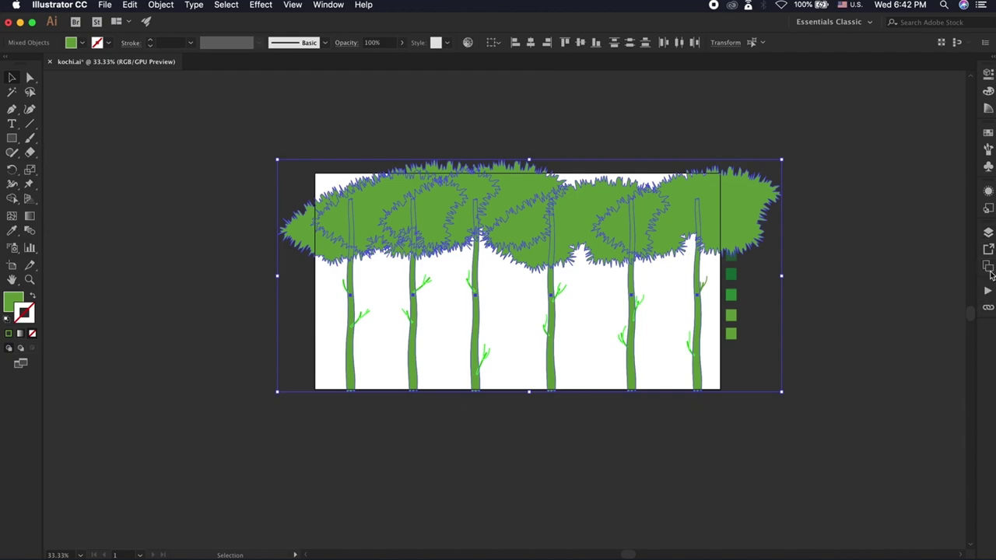
pyautogui.click(327, 4)
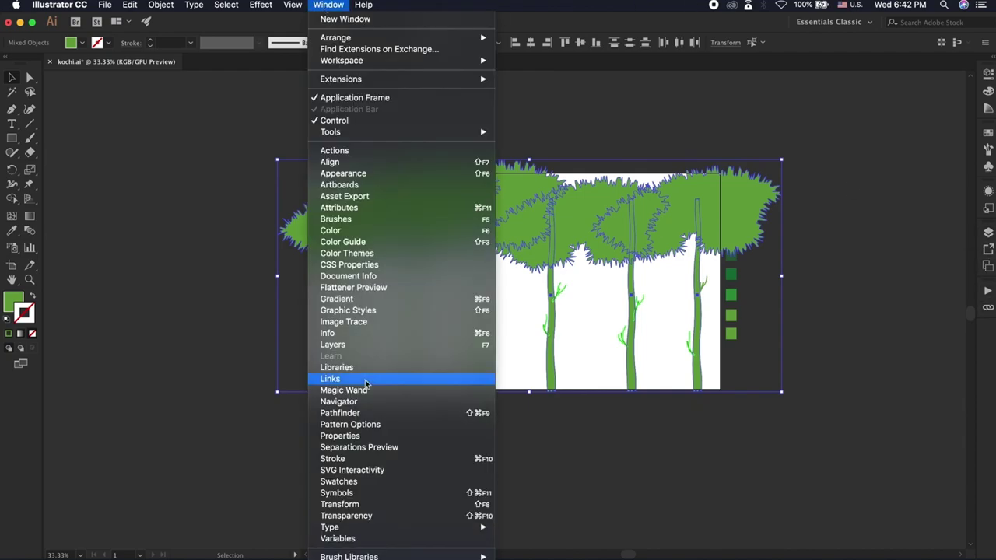
pyautogui.click(339, 413)
pyautogui.moveTo(781, 411); pyautogui.dragTo(989, 365)
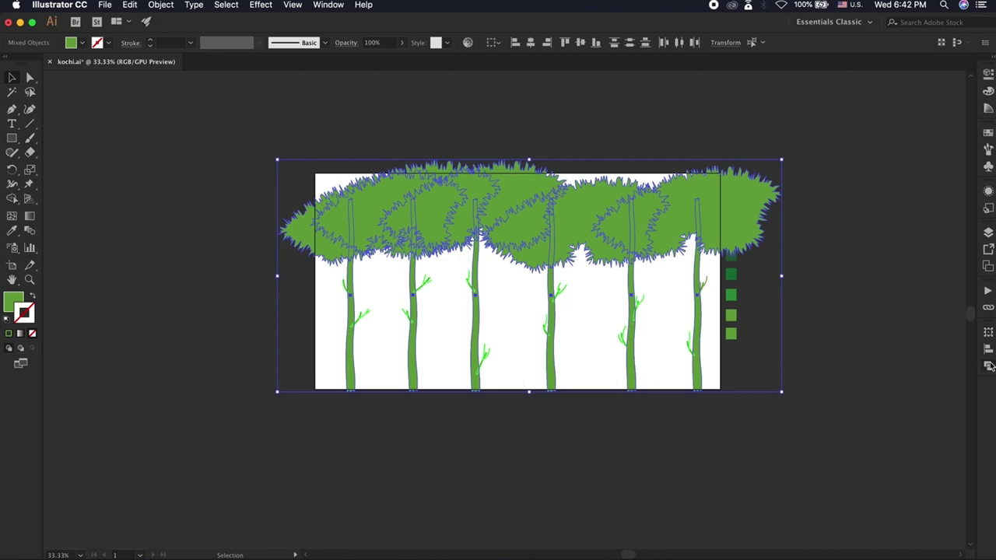
pyautogui.click(989, 365)
pyautogui.click(894, 393)
pyautogui.click(818, 444)
pyautogui.click(957, 327)
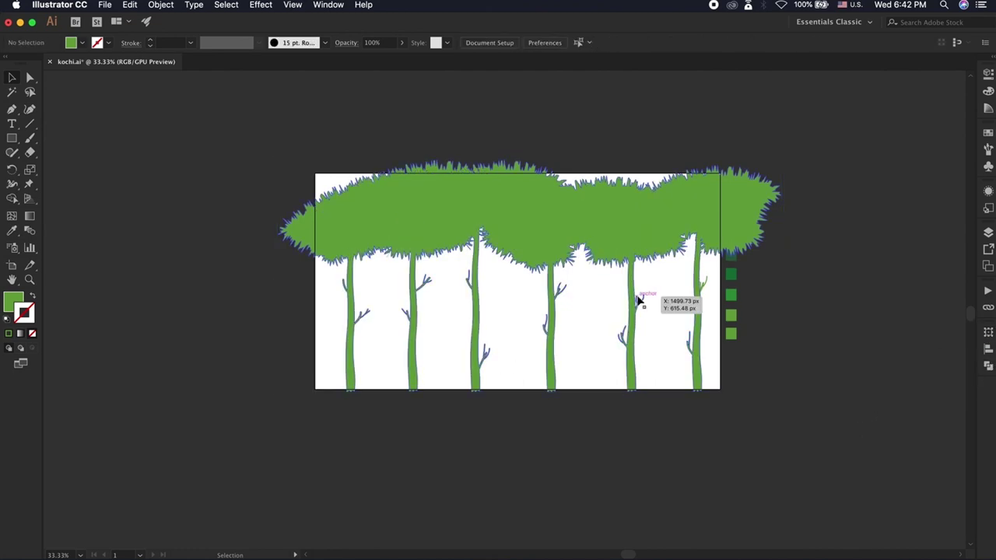
# Set the merged trees to 70% opacity, lock layer 4, and draw a tall rectangle on layer 3
pyautogui.click(988, 233)
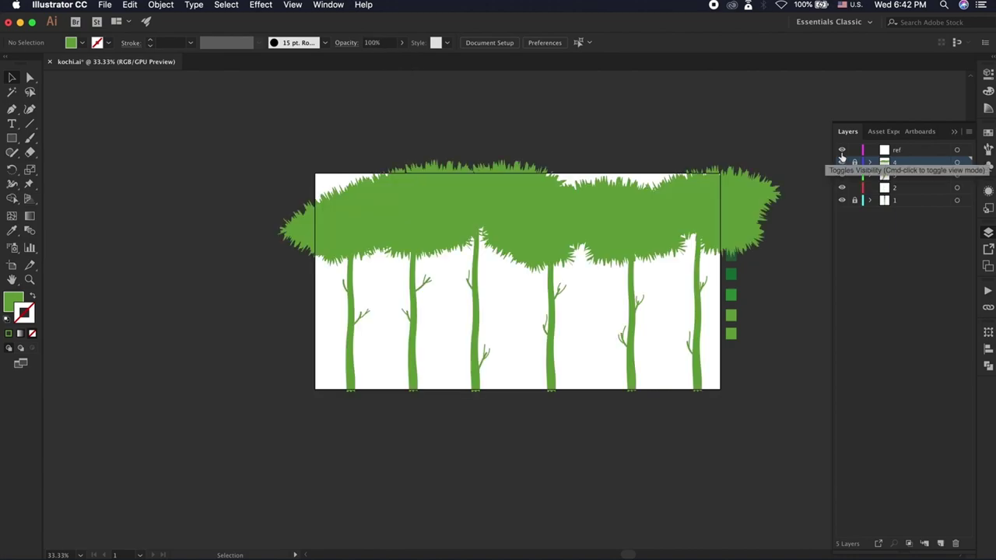
pyautogui.moveTo(273, 148); pyautogui.dragTo(704, 383)
pyautogui.click(372, 43)
pyautogui.write('70')
pyautogui.press('Return')
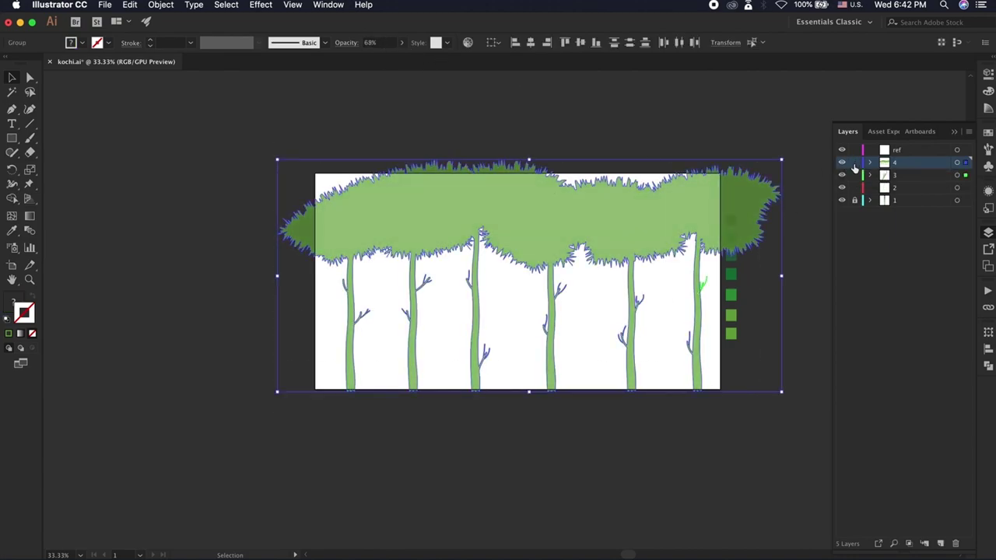
pyautogui.click(854, 161)
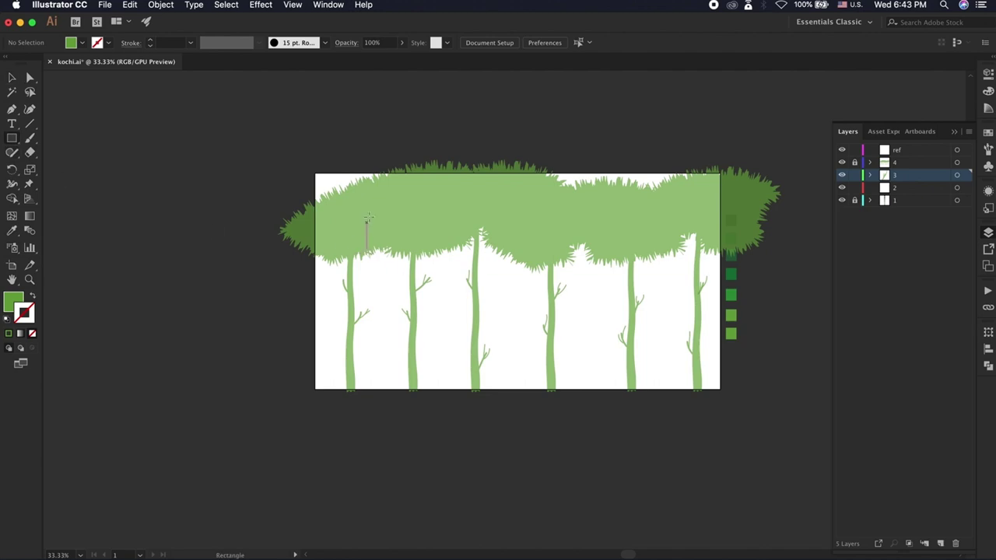
pyautogui.moveTo(368, 215); pyautogui.dragTo(380, 392)
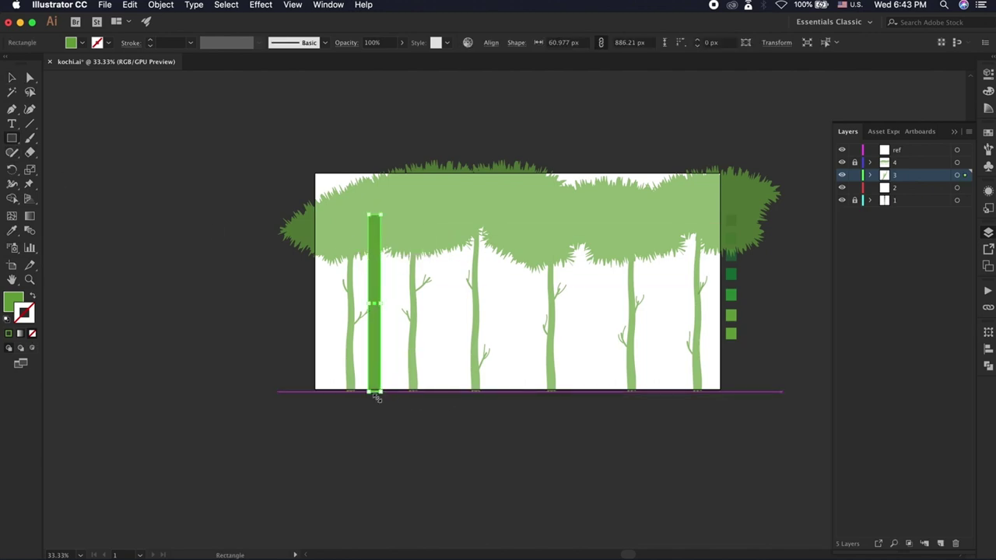
# Fill the new rectangle with a darker green and taper its top corner inward
pyautogui.press('i')
pyautogui.click(732, 294)
pyautogui.press('v')
pyautogui.click(120, 265)
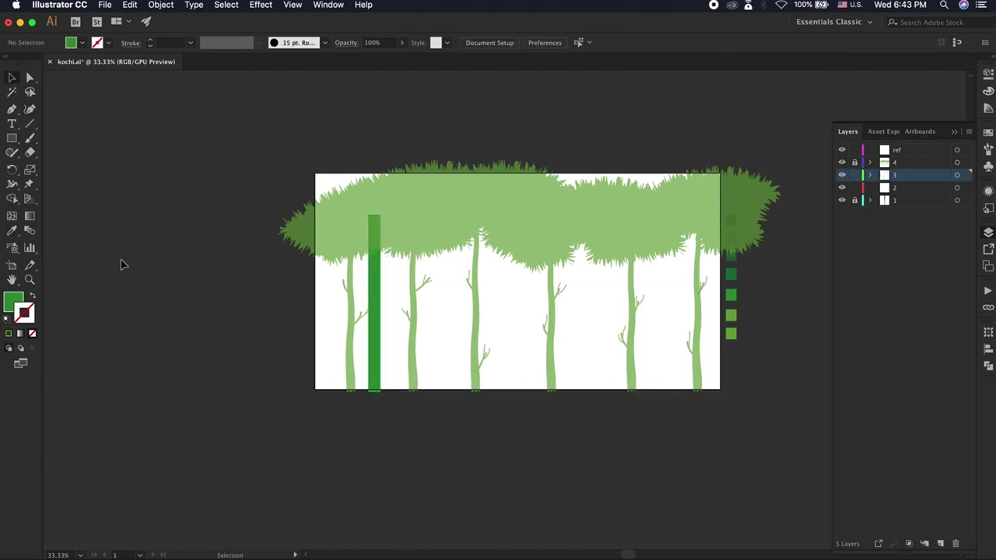
pyautogui.press('super+minus')
pyautogui.press('super+plus')
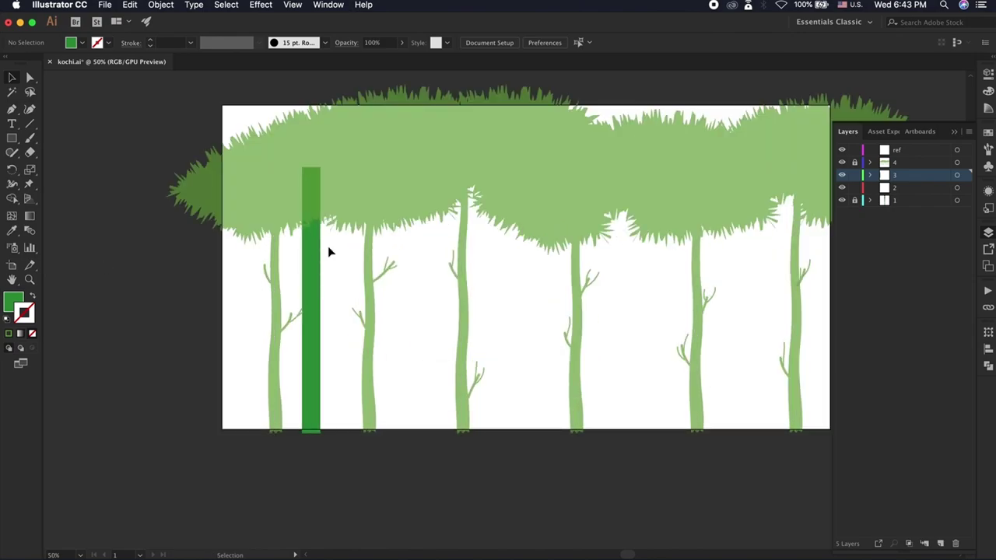
pyautogui.click(314, 260)
pyautogui.press('super+plus')
pyautogui.press('super+plus')
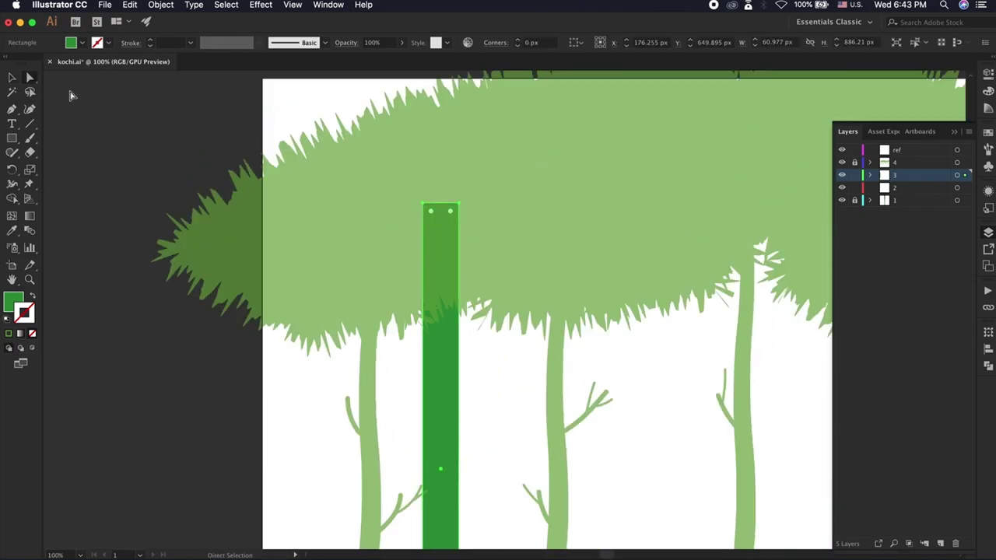
pyautogui.press('a')
pyautogui.moveTo(458, 204); pyautogui.dragTo(452, 204)
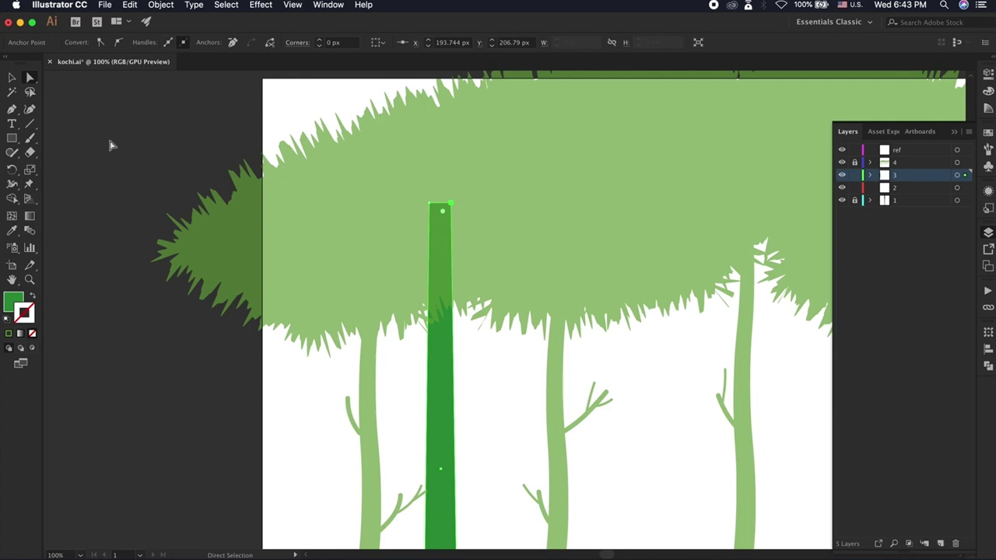
pyautogui.click(435, 262)
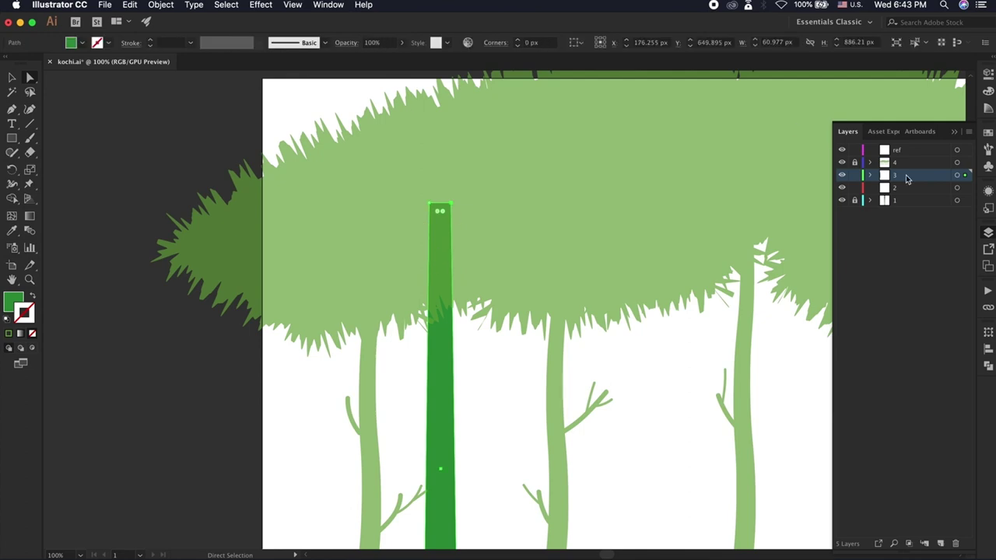
# Move layer 3 above layer 4 and give the trunk a subtle, smooth Zig Zag
pyautogui.moveTo(906, 179); pyautogui.dragTo(906, 160)
pyautogui.click(260, 4)
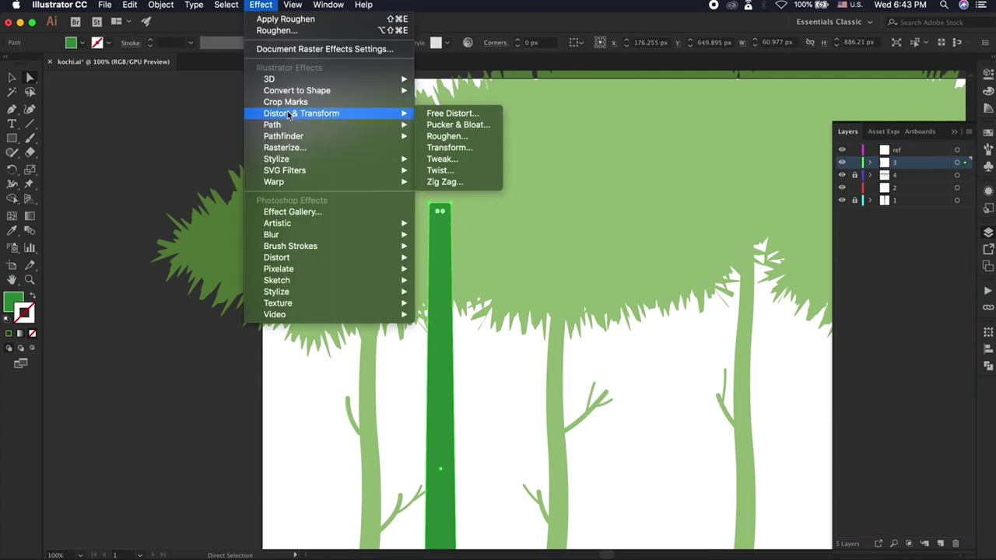
pyautogui.click(445, 181)
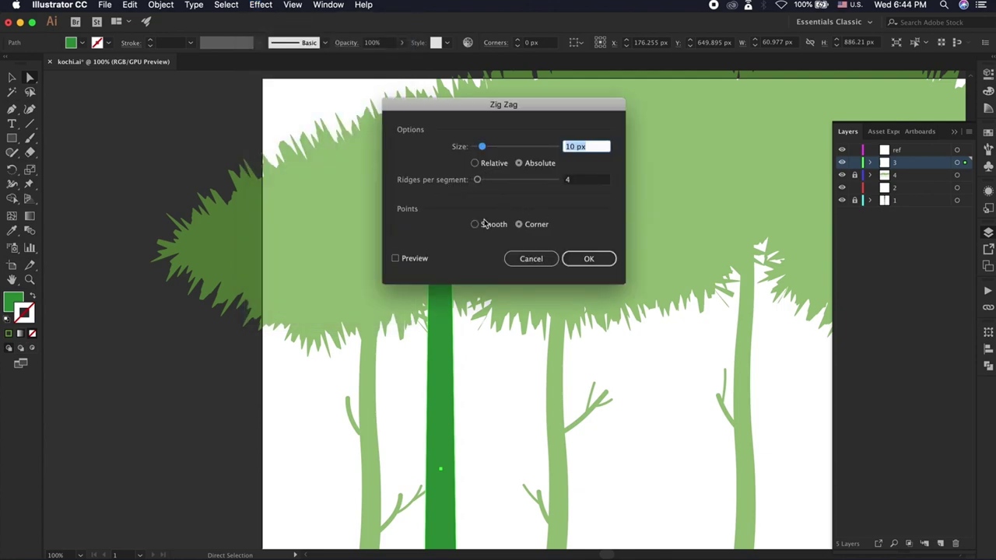
pyautogui.click(395, 258)
pyautogui.click(475, 224)
pyautogui.moveTo(482, 146); pyautogui.dragTo(477, 147)
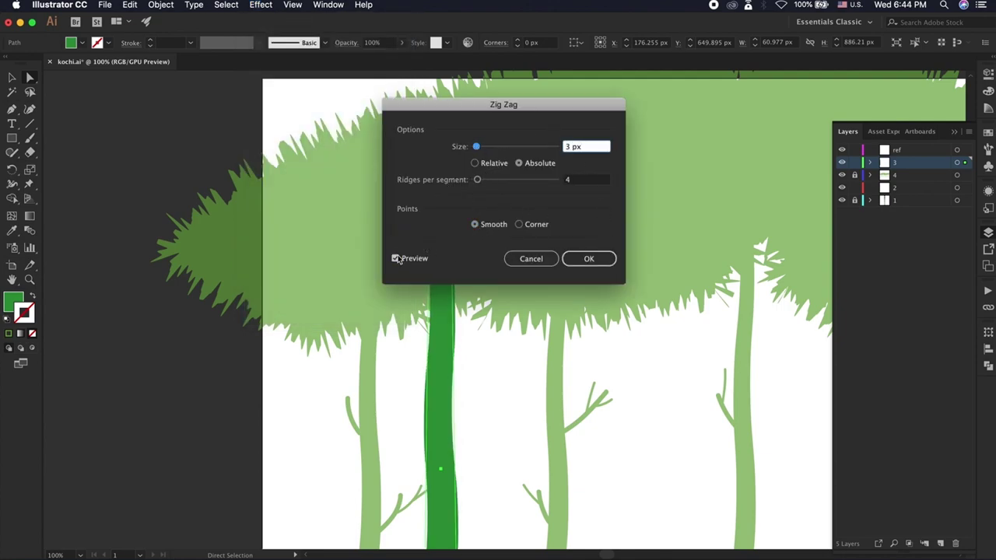
pyautogui.press('Return')
pyautogui.scroll(-5, 210, 408)
pyautogui.hscroll(1, 210, 408)
# Duplicate the dark green trunk into a row of copies across the forest
pyautogui.press('super+minus')
pyautogui.press('super+minus')
pyautogui.press('super+minus')
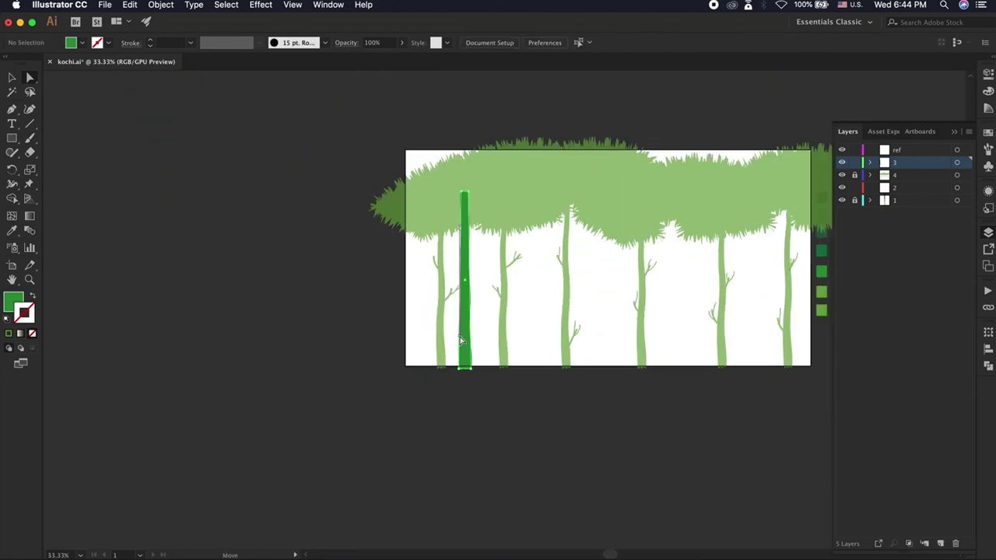
pyautogui.click(461, 337)
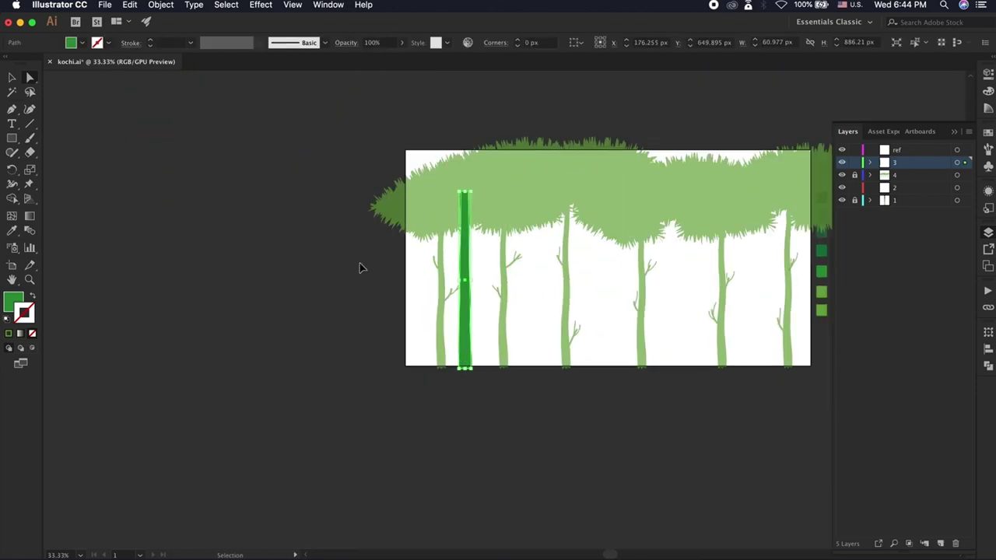
pyautogui.moveTo(464, 280); pyautogui.dragTo(519, 324)
pyautogui.click(503, 287)
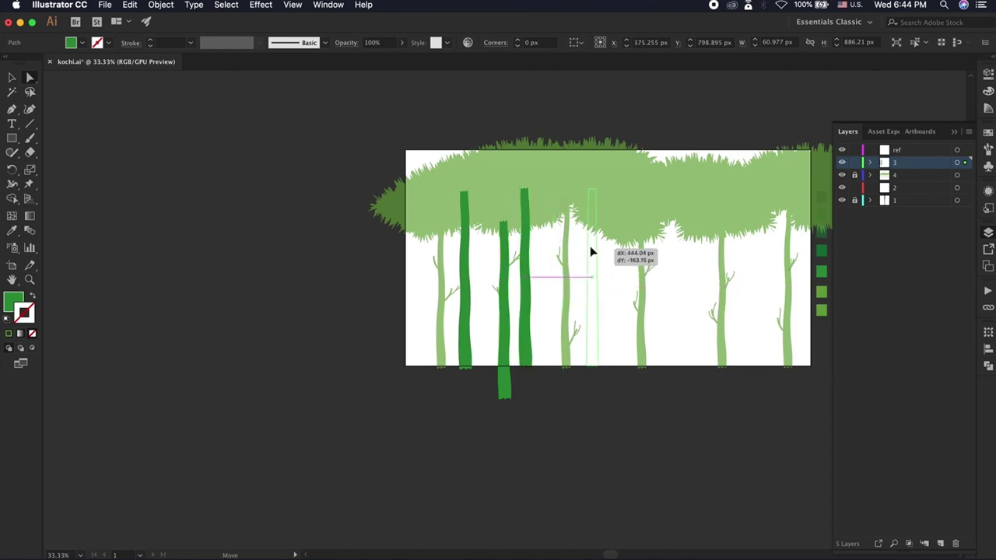
pyautogui.moveTo(503, 287); pyautogui.dragTo(587, 251)
pyautogui.moveTo(463, 277); pyautogui.dragTo(662, 233)
pyautogui.moveTo(503, 287); pyautogui.dragTo(771, 256)
pyautogui.click(616, 449)
# Switch to the Paintbrush and choose the green tapered brush
pyautogui.press('super+equal')
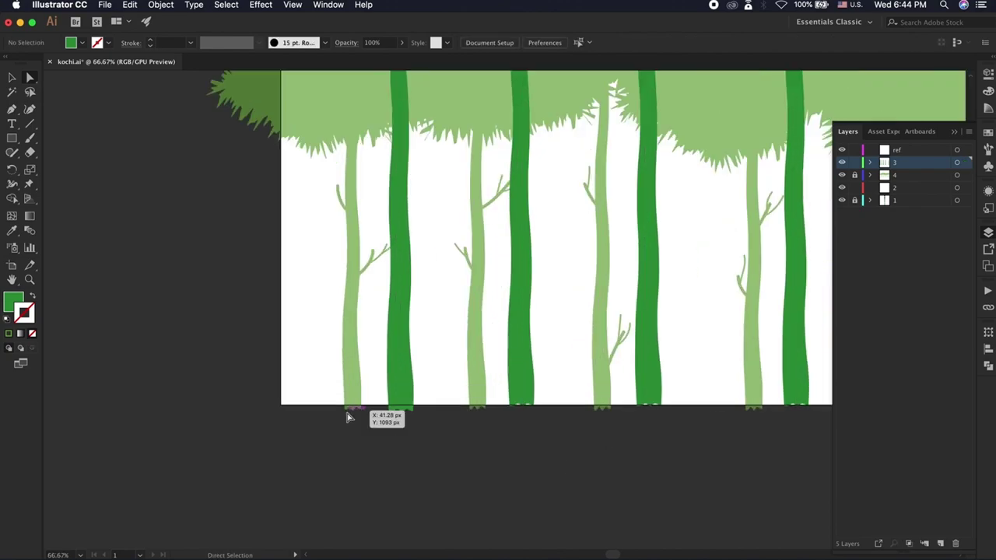
pyautogui.press('b')
pyautogui.click(324, 42)
pyautogui.scroll(-2, 258, 103)
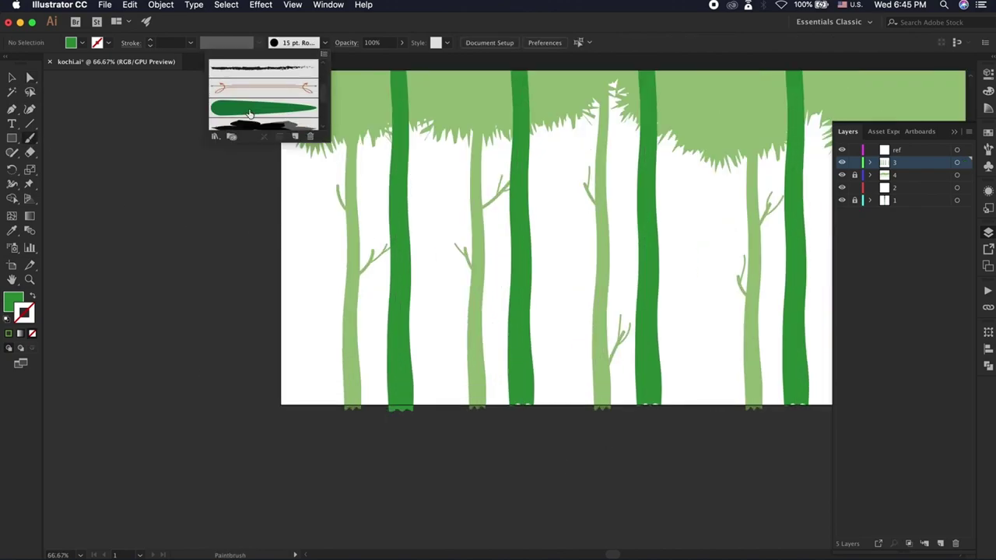
pyautogui.click(258, 107)
pyautogui.press('x')
pyautogui.press('z')
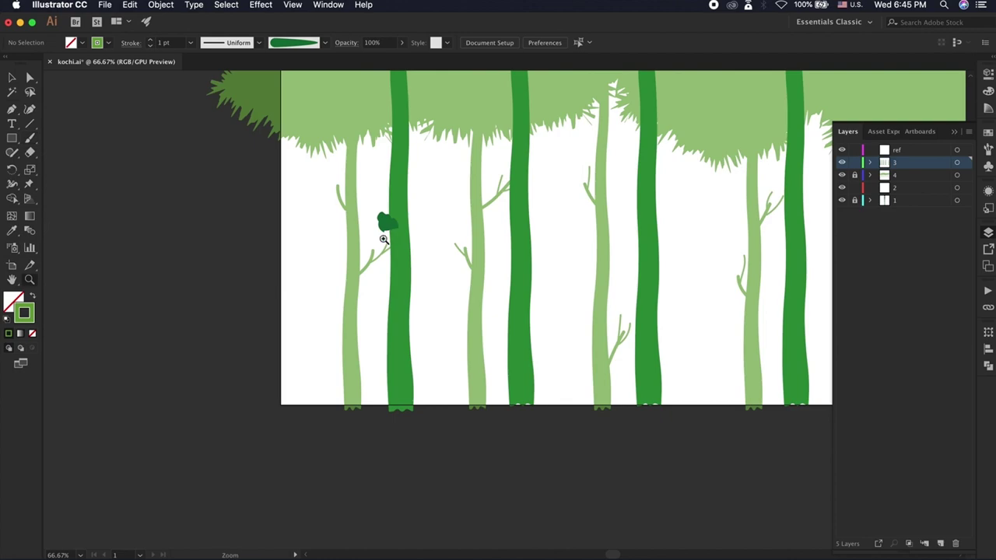
pyautogui.press('x')
# Zoom in on the left trunks, inspect layer 3's contents, and set the stroke to none
pyautogui.click(265, 5)
pyautogui.moveTo(283, 136)
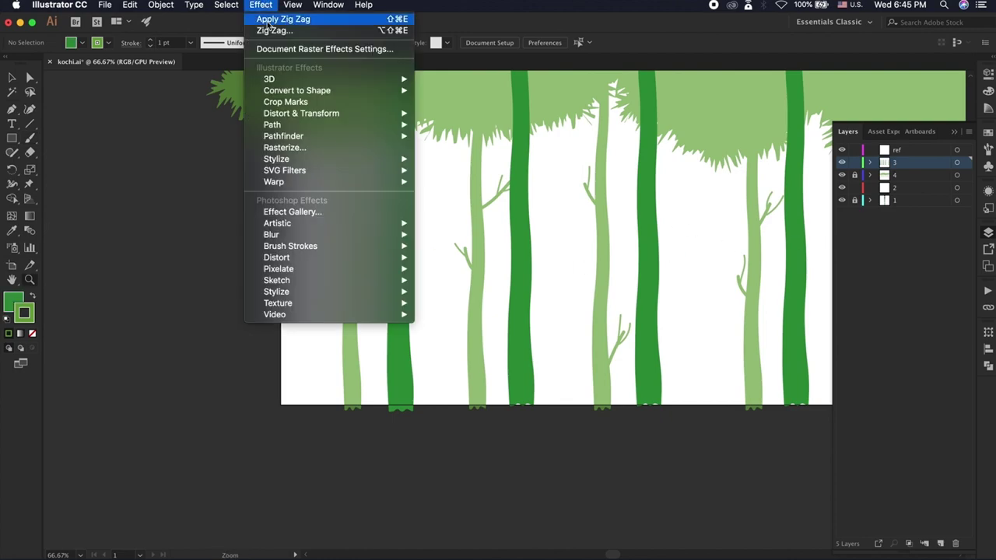
pyautogui.click(367, 249)
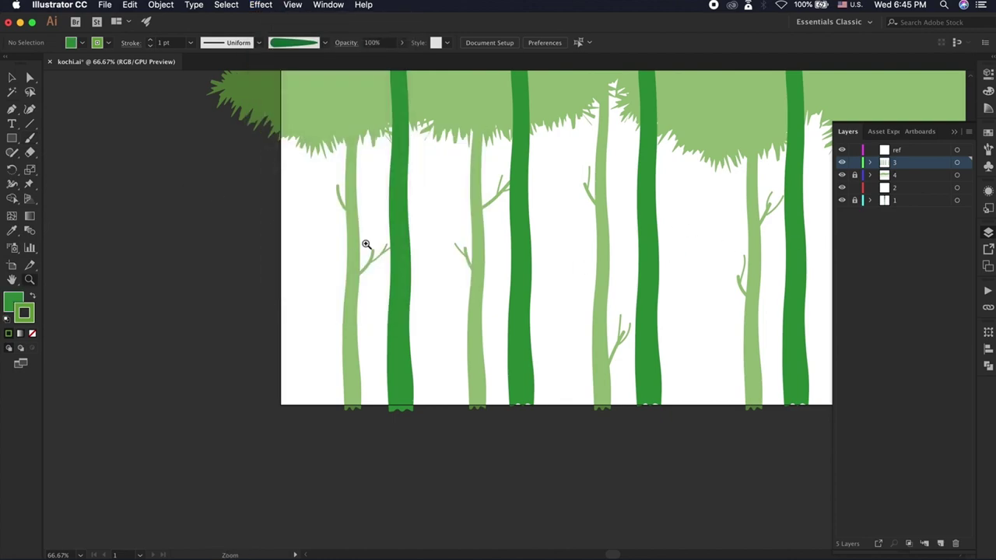
pyautogui.click(398, 254)
pyautogui.click(870, 161)
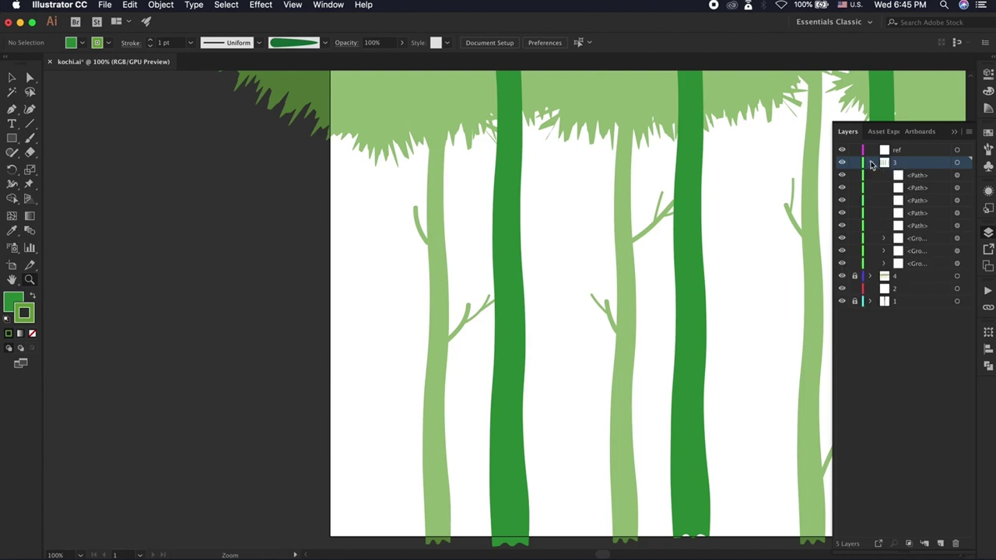
pyautogui.click(870, 163)
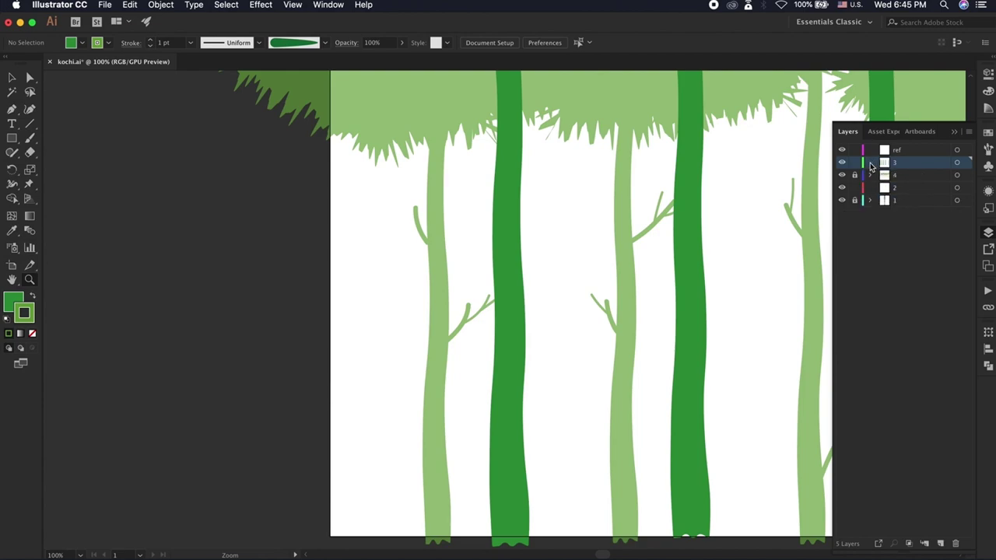
pyautogui.hotkey('ctrl', '-')
pyautogui.hotkey('ctrl', '-')
pyautogui.hotkey('ctrl', '-')
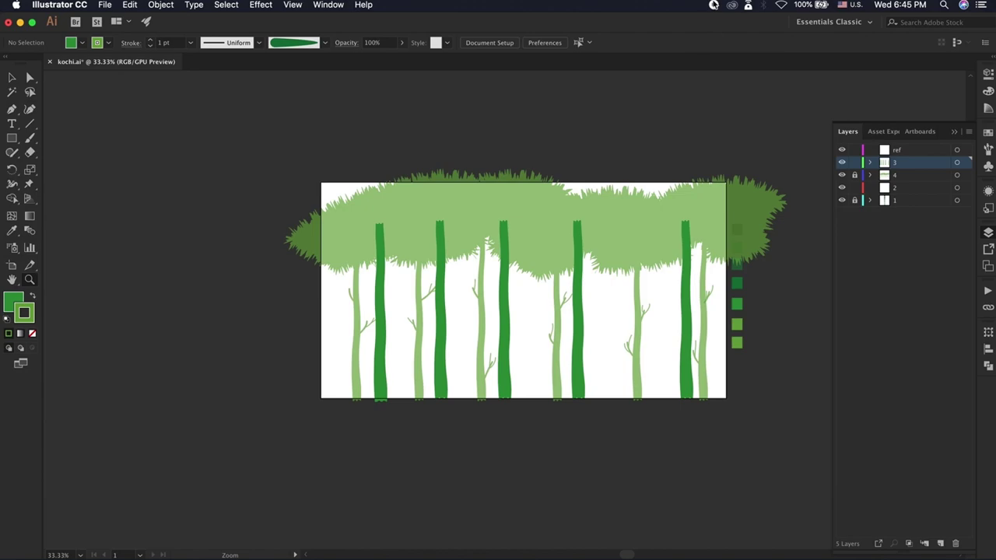
pyautogui.press('/')
pyautogui.press('b')
pyautogui.hotkey('ctrl', '+')
pyautogui.hotkey('ctrl', '+')
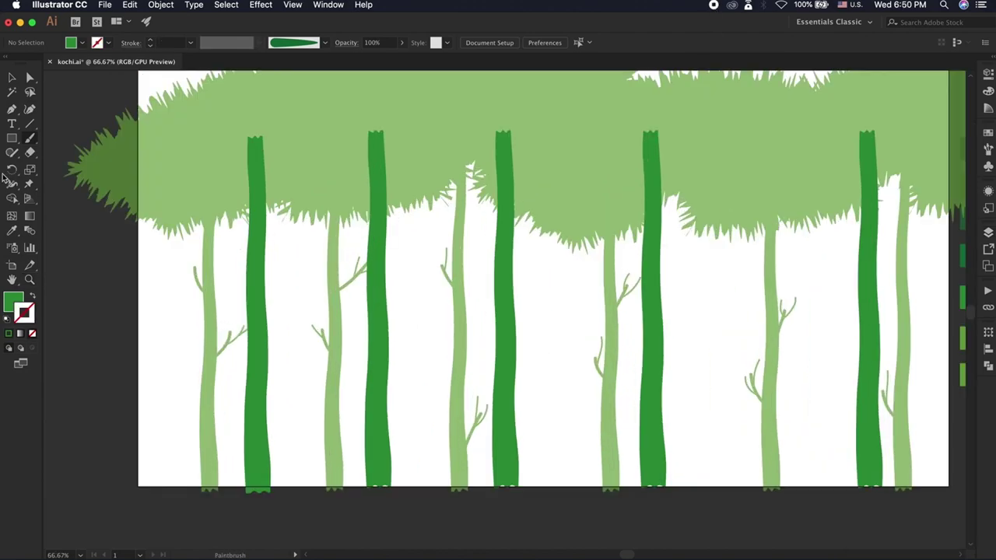
# Swap fill and stroke so the brush paints green, and undo a test leaf stroke
pyautogui.hotkey('shift', 'x')
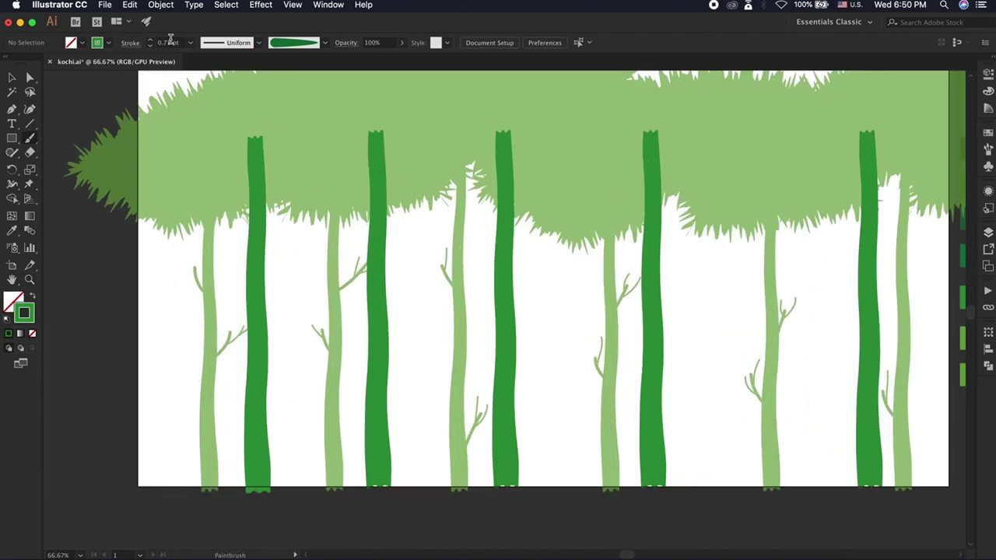
pyautogui.moveTo(250, 266); pyautogui.dragTo(238, 247)
pyautogui.hotkey('ctrl', 'z')
# Lower the leaf art brush's Width so it paints slimmer leaves, undoing test strokes
pyautogui.click(296, 42)
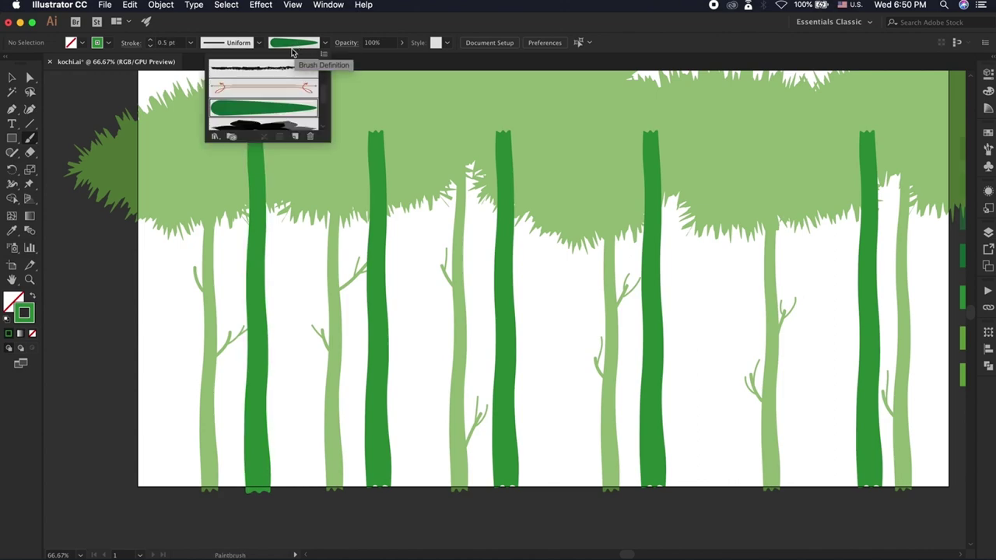
pyautogui.doubleClick(233, 107)
pyautogui.moveTo(391, 117); pyautogui.dragTo(392, 115)
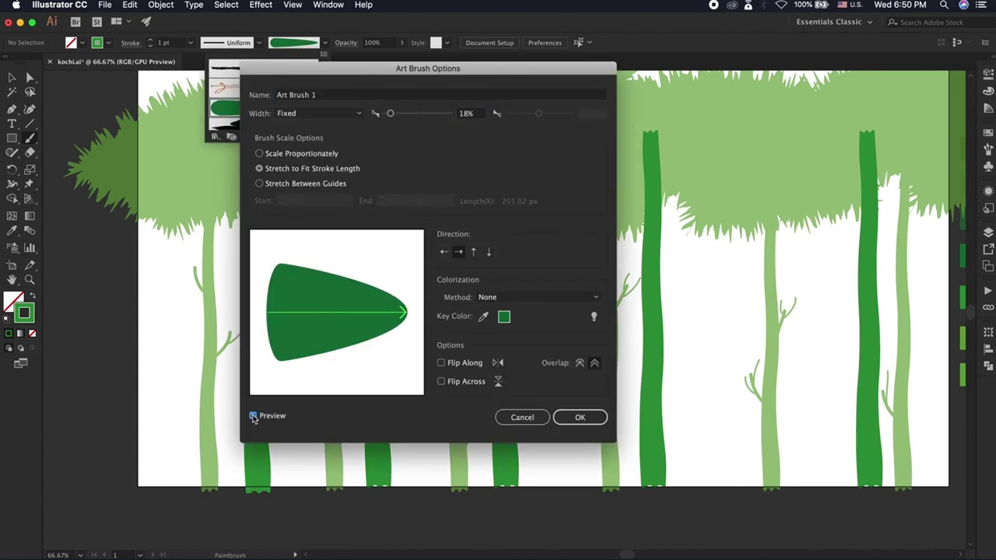
pyautogui.press('Return')
pyautogui.moveTo(169, 278); pyautogui.dragTo(185, 326)
pyautogui.hotkey('ctrl', 'z')
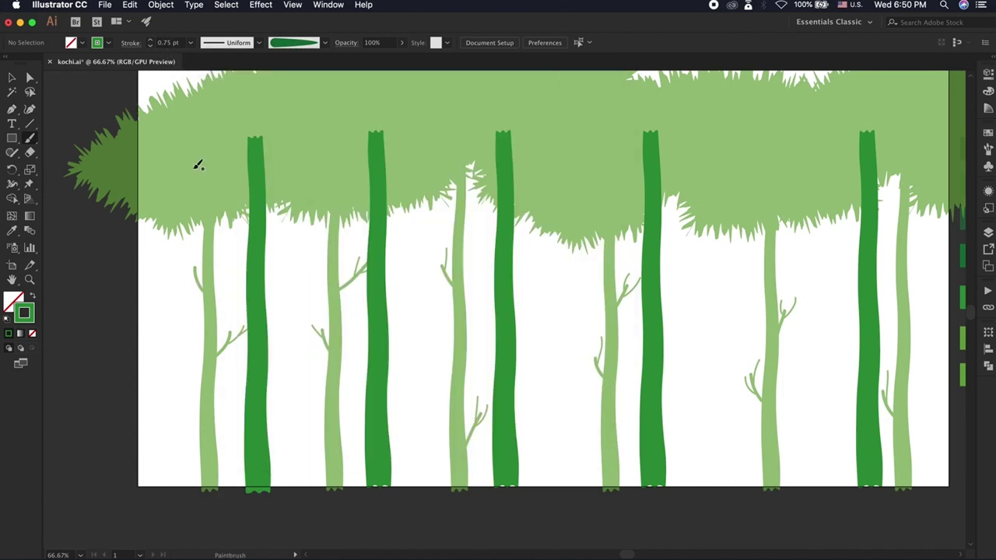
pyautogui.hotkey('ctrl', 'z')
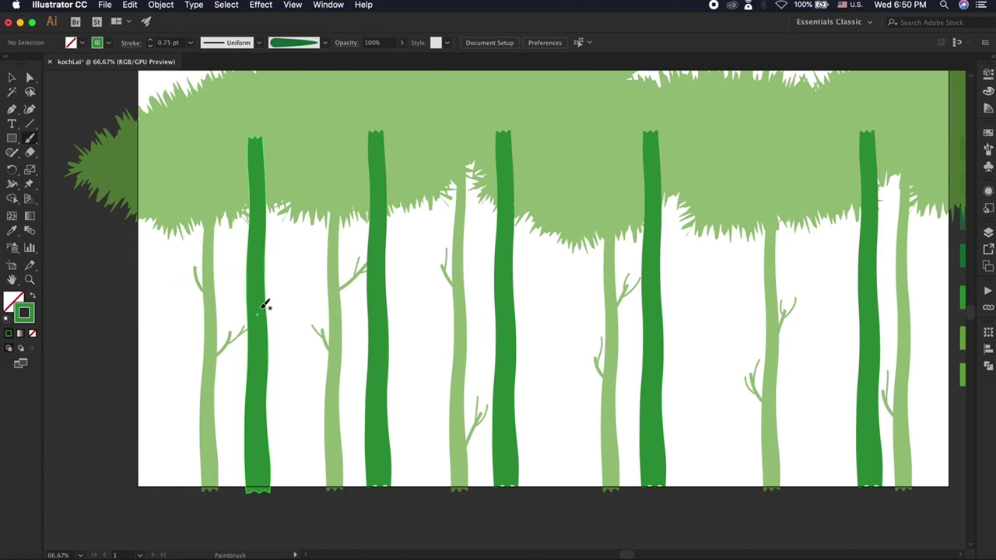
# Zoom in and paint leaf strokes on the side and middle dark trunks, undoing misplaced ones
pyautogui.moveTo(226, 292); pyautogui.dragTo(245, 322)
pyautogui.hotkey('ctrl', 'z')
pyautogui.hotkey('ctrl', '+')
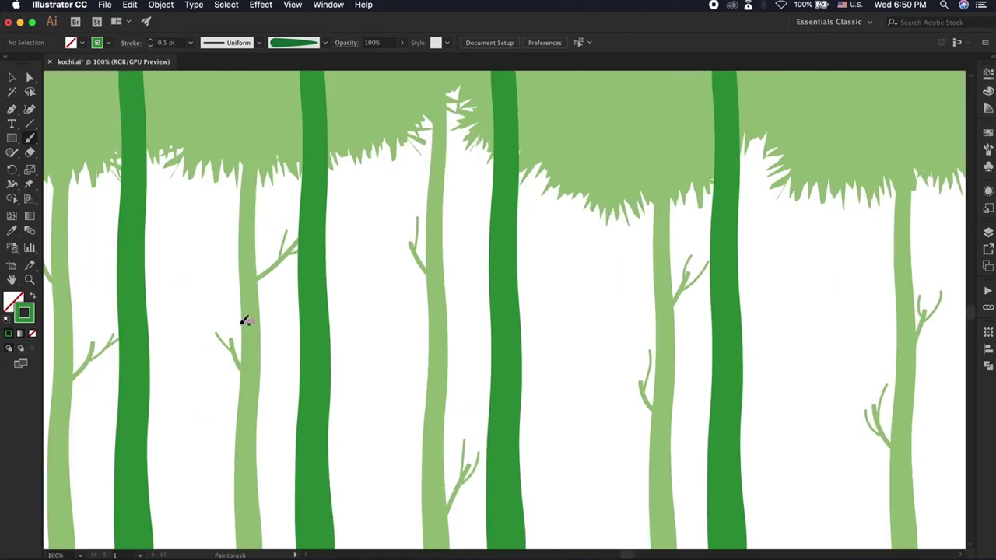
pyautogui.moveTo(275, 267); pyautogui.dragTo(251, 218)
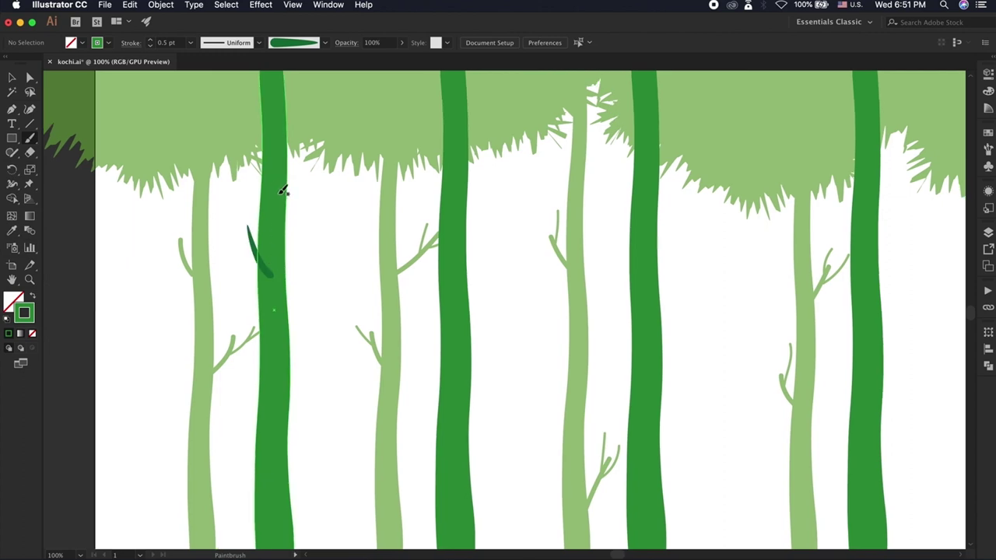
pyautogui.scroll(5, 282, 189)
pyautogui.hscroll(2, 282, 189)
pyautogui.moveTo(265, 458); pyautogui.dragTo(288, 411)
pyautogui.moveTo(430, 314); pyautogui.dragTo(407, 278)
pyautogui.hotkey('ctrl', 'z')
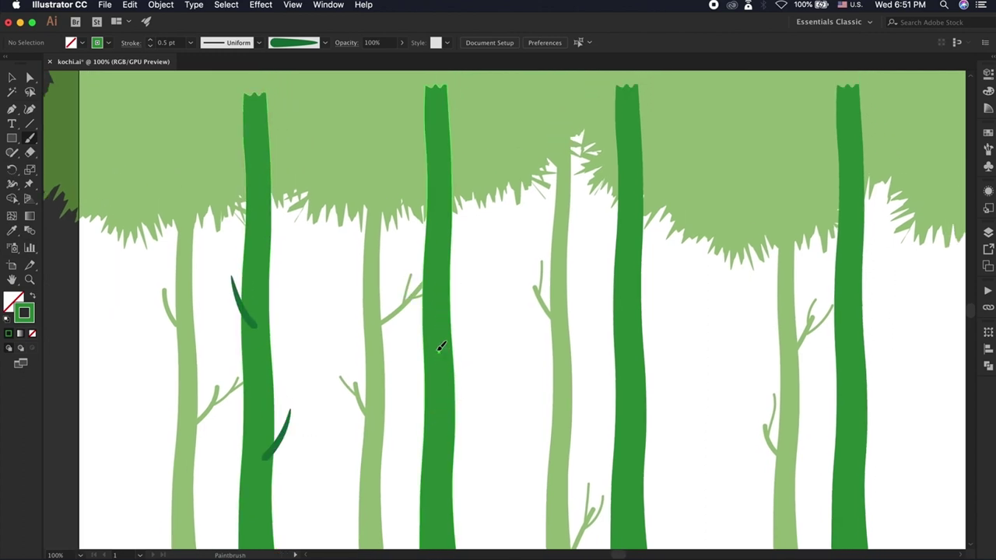
pyautogui.moveTo(439, 350); pyautogui.dragTo(411, 318)
pyautogui.moveTo(443, 474); pyautogui.dragTo(465, 422)
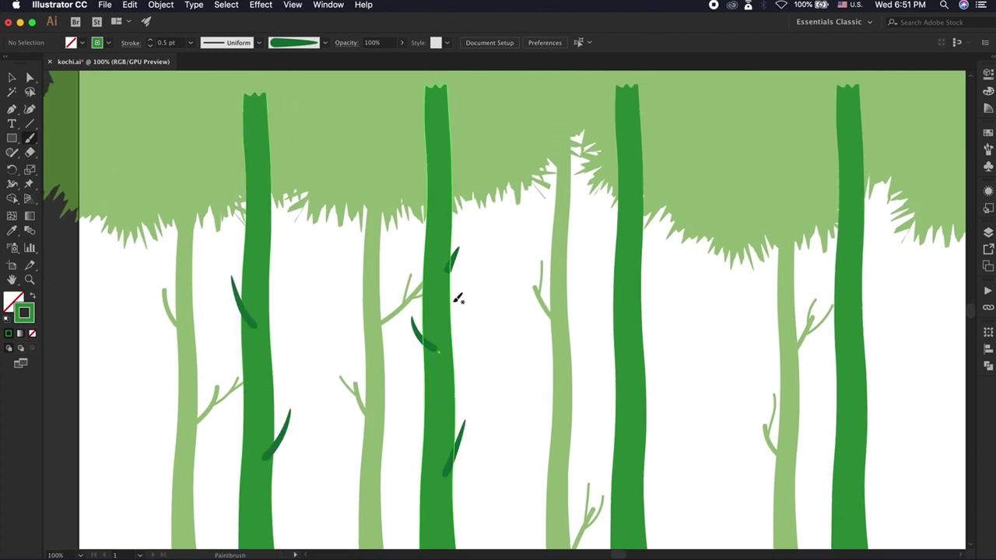
pyautogui.hotkey('ctrl', 'z')
# Paint more leaves on the middle, first, third, fourth and fifth dark trunks
pyautogui.hotkey('ctrl', '-')
pyautogui.hotkey('ctrl', '-')
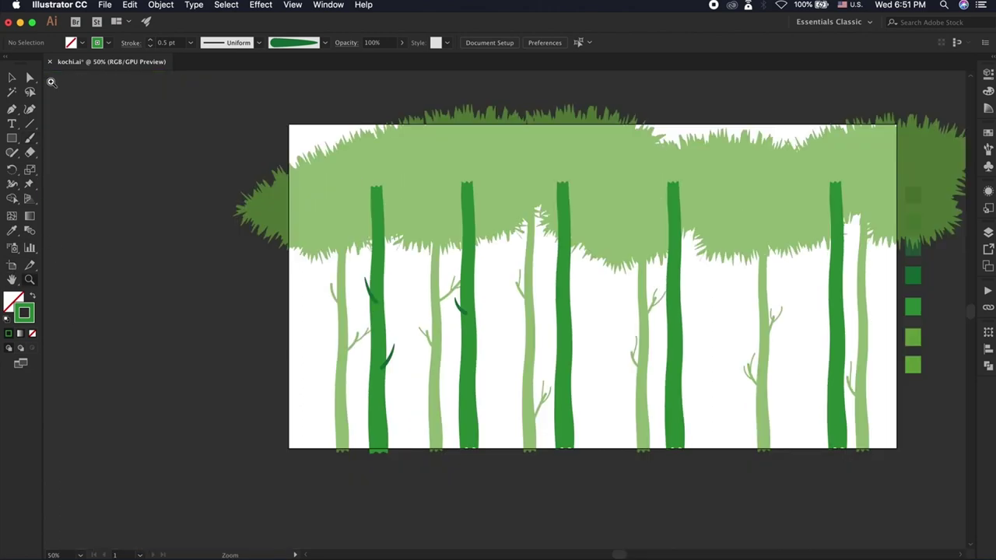
pyautogui.press('b')
pyautogui.moveTo(485, 338); pyautogui.dragTo(474, 362)
pyautogui.moveTo(464, 272); pyautogui.dragTo(450, 258)
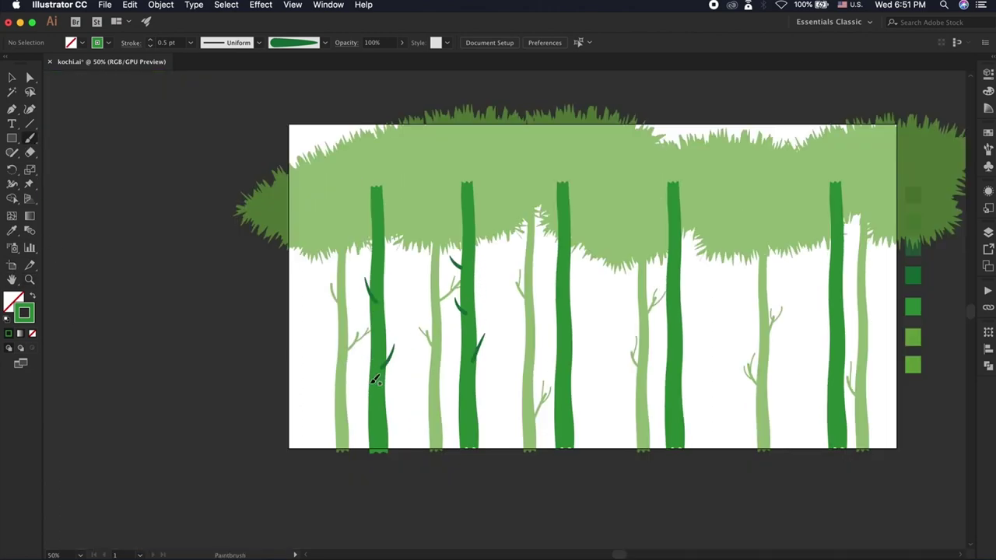
pyautogui.moveTo(367, 398); pyautogui.dragTo(360, 377)
pyautogui.moveTo(568, 327); pyautogui.dragTo(575, 308)
pyautogui.moveTo(557, 275); pyautogui.dragTo(546, 264)
pyautogui.hotkey('ctrl', 'z')
pyautogui.moveTo(682, 311); pyautogui.dragTo(690, 287)
pyautogui.moveTo(670, 363); pyautogui.dragTo(657, 348)
pyautogui.moveTo(830, 339); pyautogui.dragTo(811, 320)
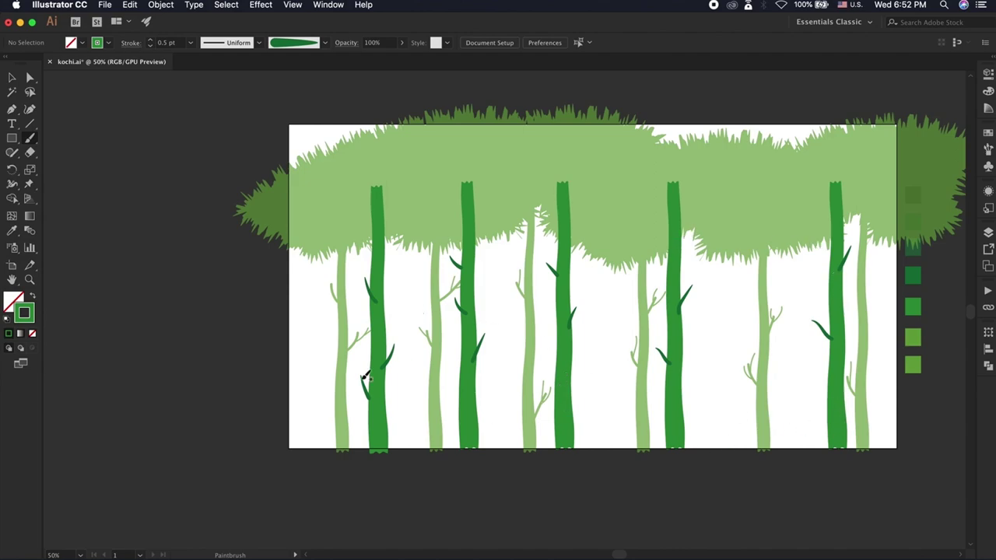
# Lower the brush stroke weight and add small twigs to the top-middle, left and lower-middle leaves
pyautogui.click(150, 39)
pyautogui.scroll(3, 369, 280)
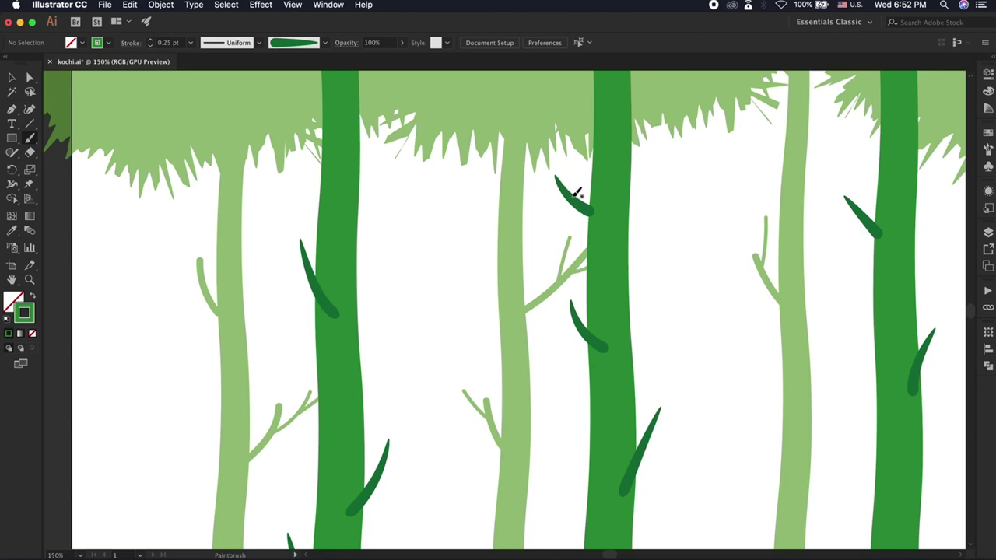
pyautogui.moveTo(571, 186); pyautogui.dragTo(567, 161)
pyautogui.moveTo(302, 261); pyautogui.dragTo(285, 238)
pyautogui.moveTo(581, 311); pyautogui.dragTo(578, 287)
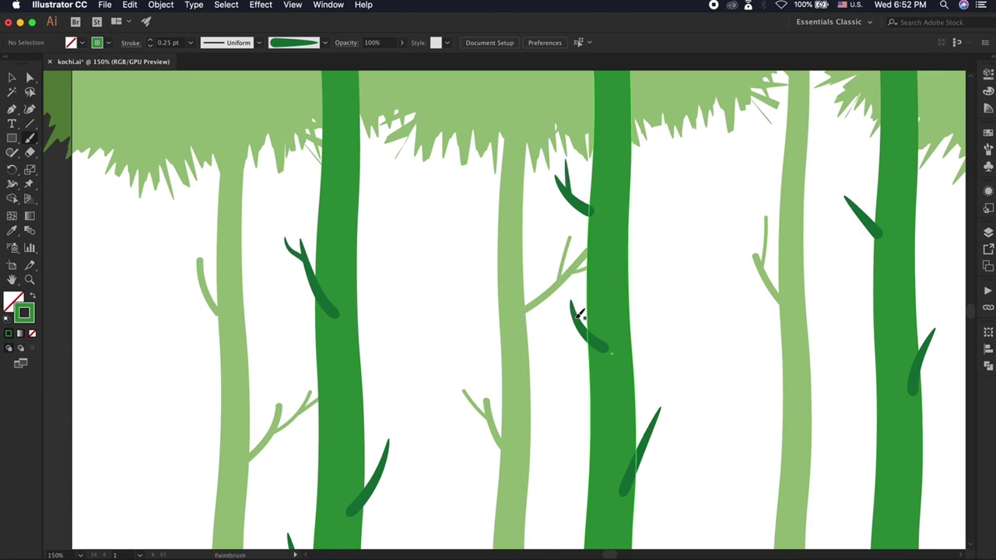
# Add twigs to the lower-right, top-right and right-trunk leaves
pyautogui.moveTo(655, 423)
pyautogui.mouseDown()
pyautogui.moveTo(682, 398)
pyautogui.moveTo(651, 381)
pyautogui.moveTo(651, 433)
pyautogui.mouseUp()
pyautogui.moveTo(831, 173); pyautogui.dragTo(863, 214)
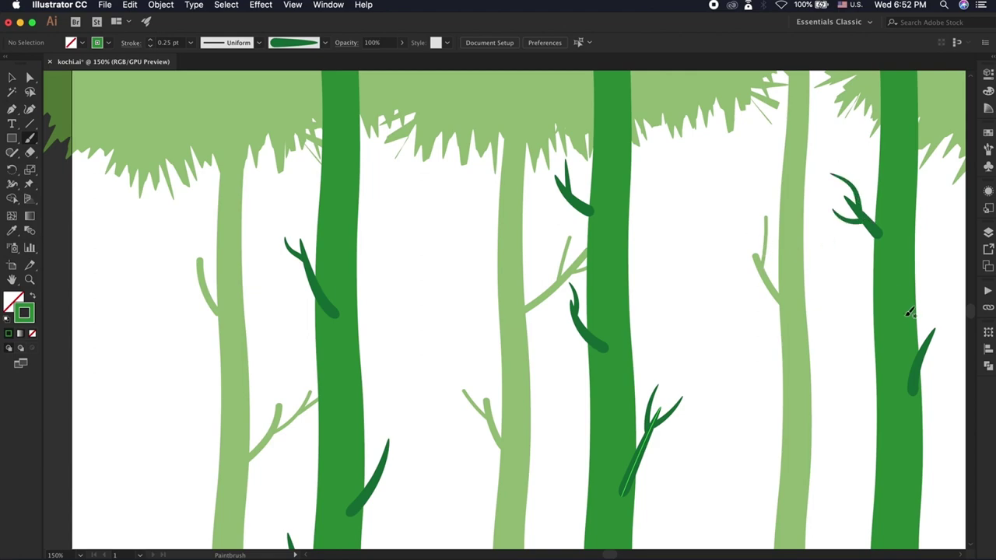
pyautogui.hscroll(5, 907, 306)
pyautogui.moveTo(816, 365); pyautogui.dragTo(854, 319)
pyautogui.scroll(-2, 773, 391)
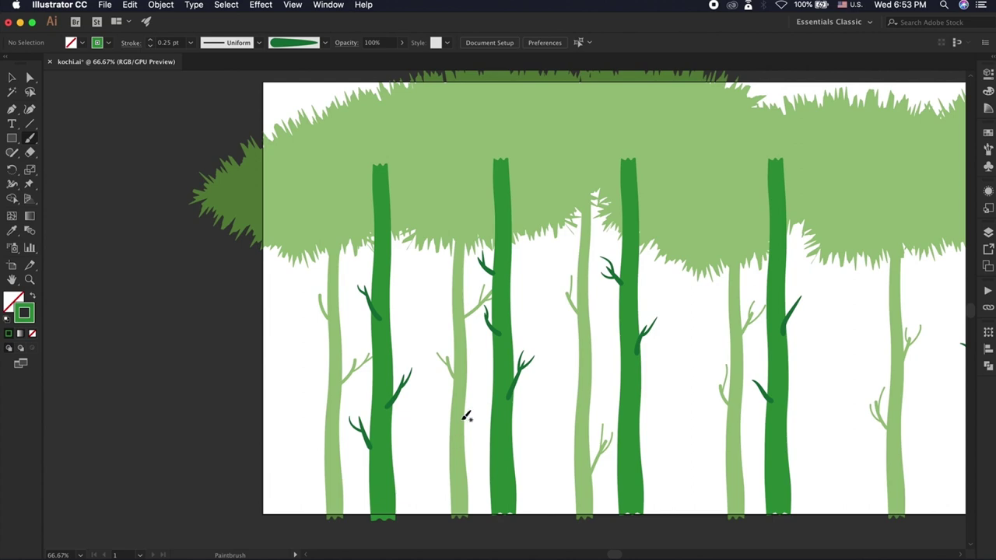
pyautogui.hscroll(2, 688, 408)
pyautogui.scroll(1, 689, 408)
pyautogui.moveTo(688, 406); pyautogui.dragTo(678, 383)
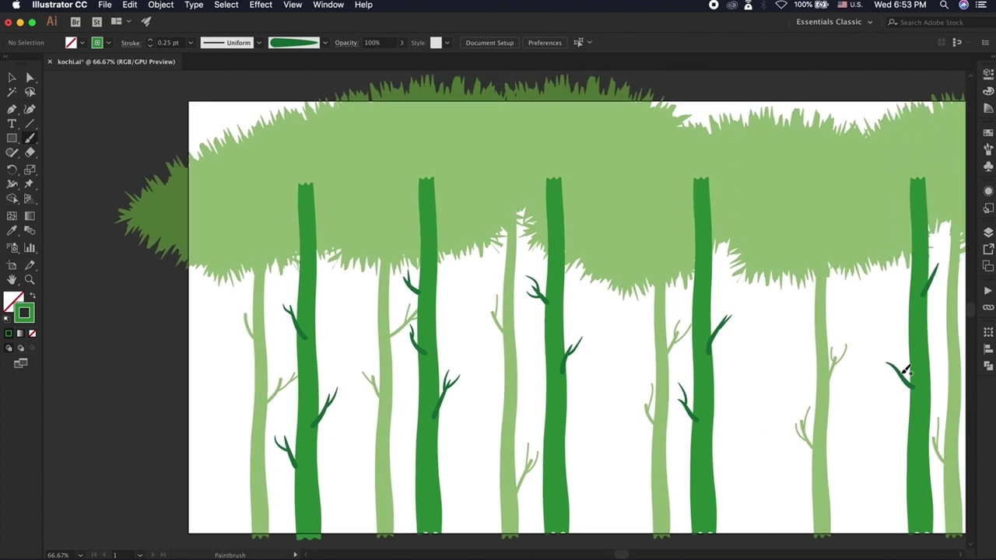
# Marquee-select the dark trunks and expand their leaf brush strokes into filled shapes
pyautogui.click(11, 78)
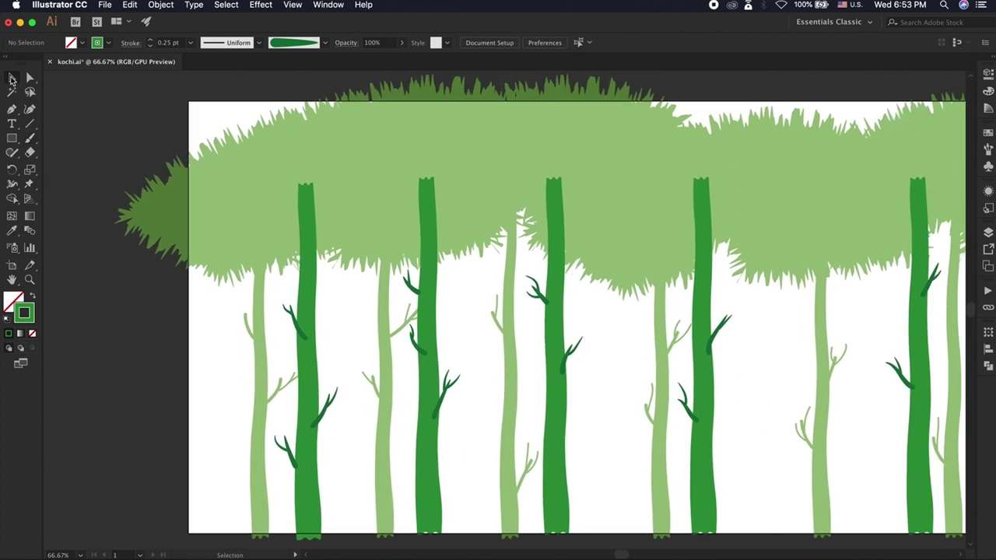
pyautogui.moveTo(211, 203); pyautogui.dragTo(937, 551)
pyautogui.click(153, 6)
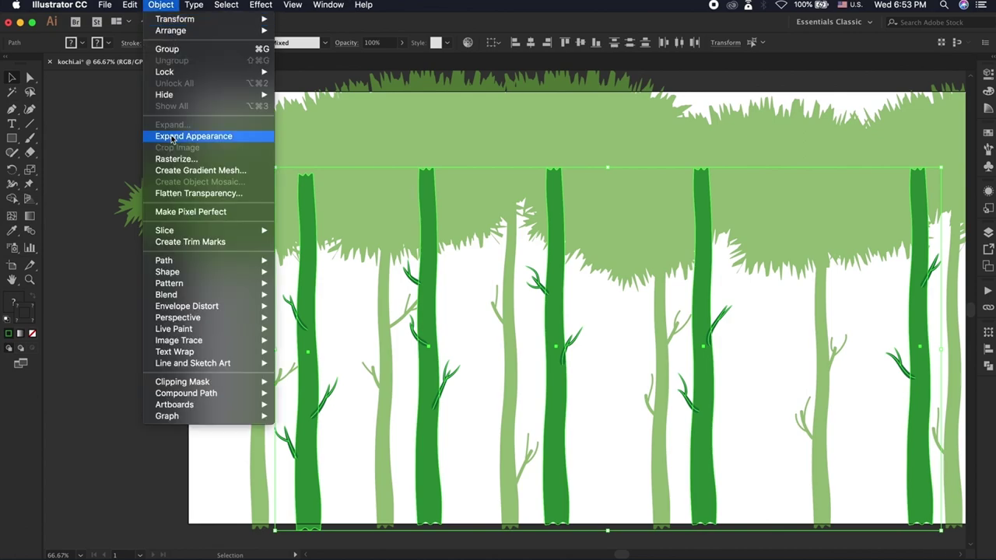
pyautogui.click(204, 138)
pyautogui.click(988, 366)
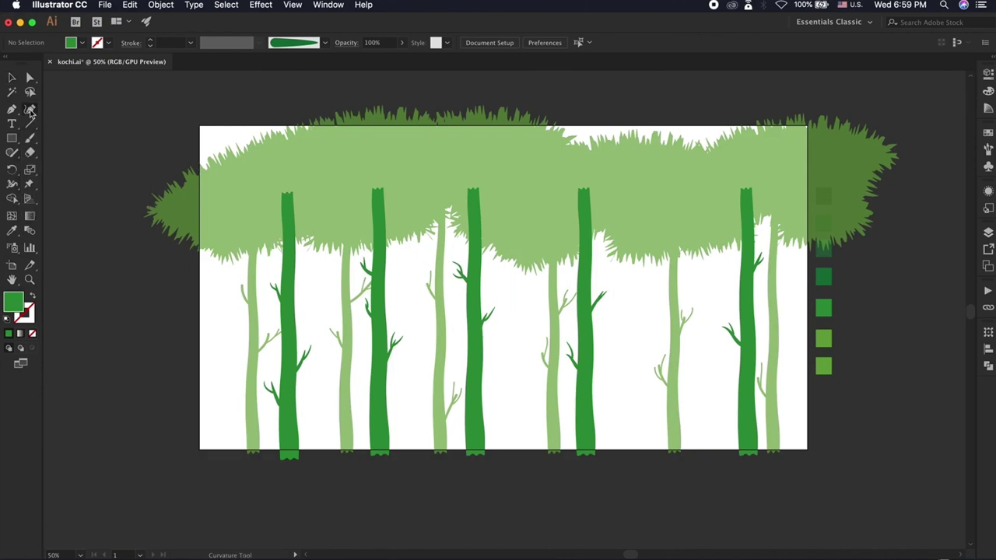
# Draw a large curved dark-green canopy blob at the top left of the artboard
pyautogui.click(159, 149)
pyautogui.click(191, 195)
pyautogui.click(222, 209)
pyautogui.click(235, 234)
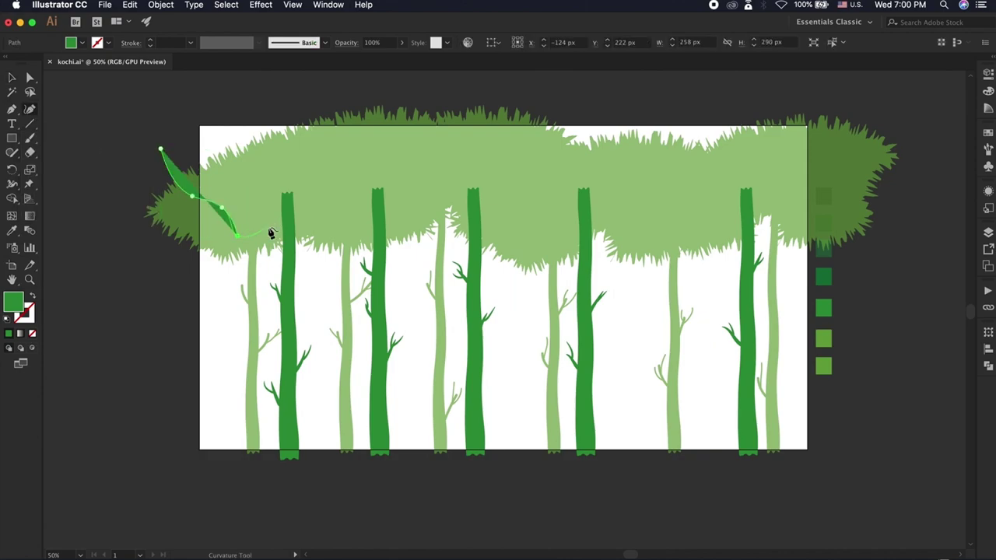
pyautogui.click(318, 192)
pyautogui.click(382, 144)
pyautogui.click(381, 89)
pyautogui.click(159, 149)
pyautogui.press('v')
# Roughen the blob's edge with Size 2%, Detail about 21 and Smooth points
pyautogui.click(260, 5)
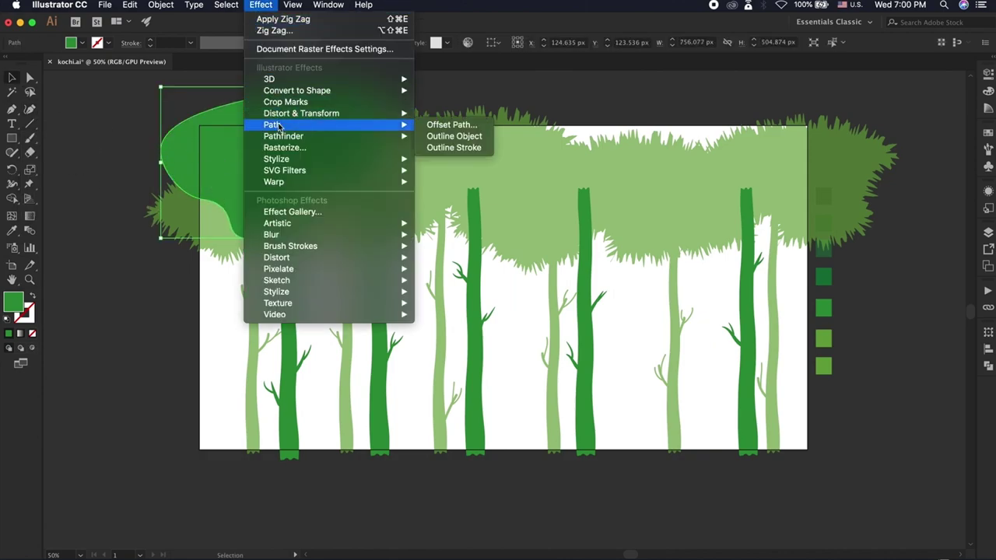
pyautogui.moveTo(301, 113)
pyautogui.click(445, 136)
pyautogui.click(594, 315)
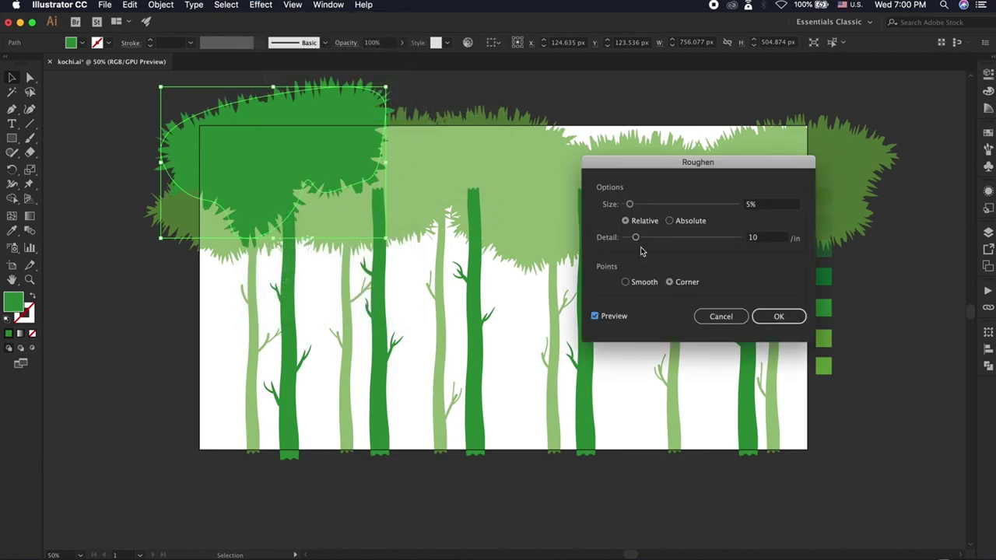
pyautogui.moveTo(631, 203)
pyautogui.mouseDown()
pyautogui.moveTo(633, 236)
pyautogui.moveTo(643, 241)
pyautogui.mouseUp()
pyautogui.click(628, 238)
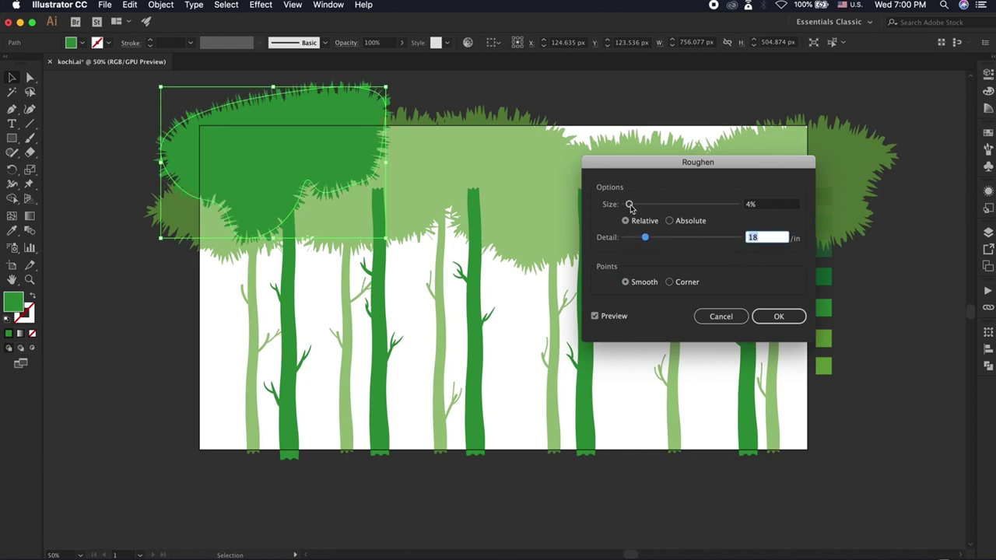
pyautogui.moveTo(630, 205); pyautogui.dragTo(627, 205)
pyautogui.moveTo(645, 237); pyautogui.dragTo(648, 238)
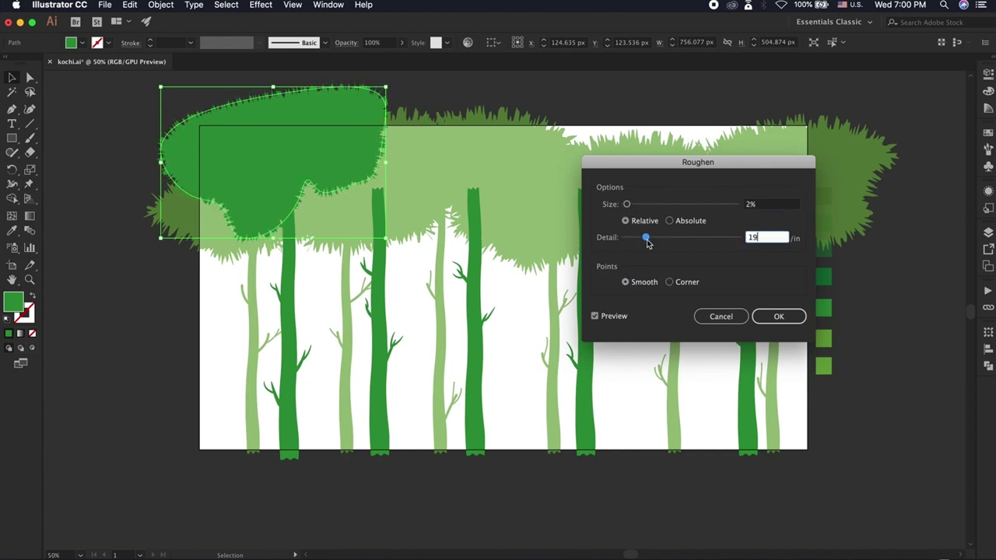
# Apply the Roughen effect and nudge the roughened blob slightly left
pyautogui.click(769, 316)
pyautogui.press('a')
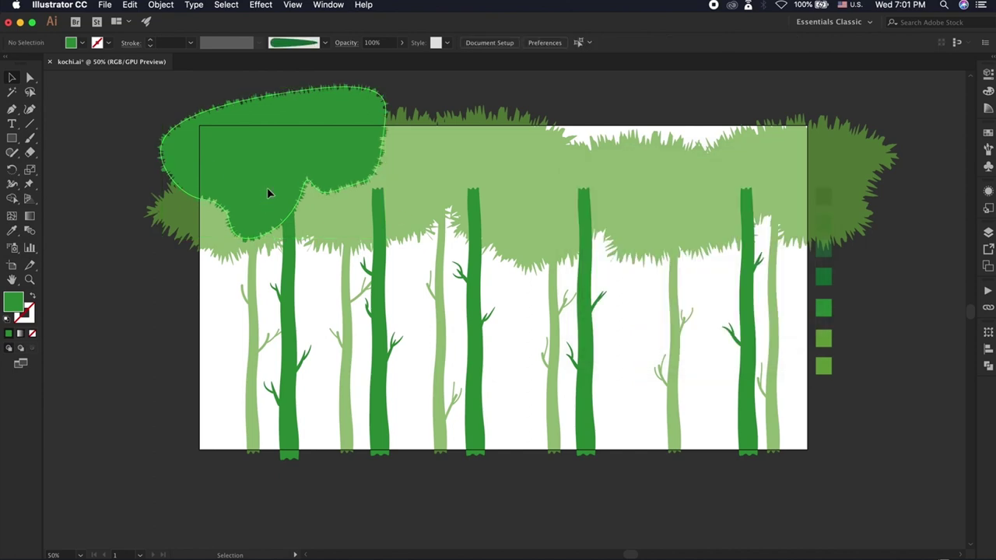
pyautogui.moveTo(267, 187)
pyautogui.mouseDown()
pyautogui.moveTo(257, 177)
pyautogui.moveTo(312, 171)
pyautogui.moveTo(242, 161)
pyautogui.mouseUp()
# Place a copy of the roughened blob at the top right and rotate it
pyautogui.press('v')
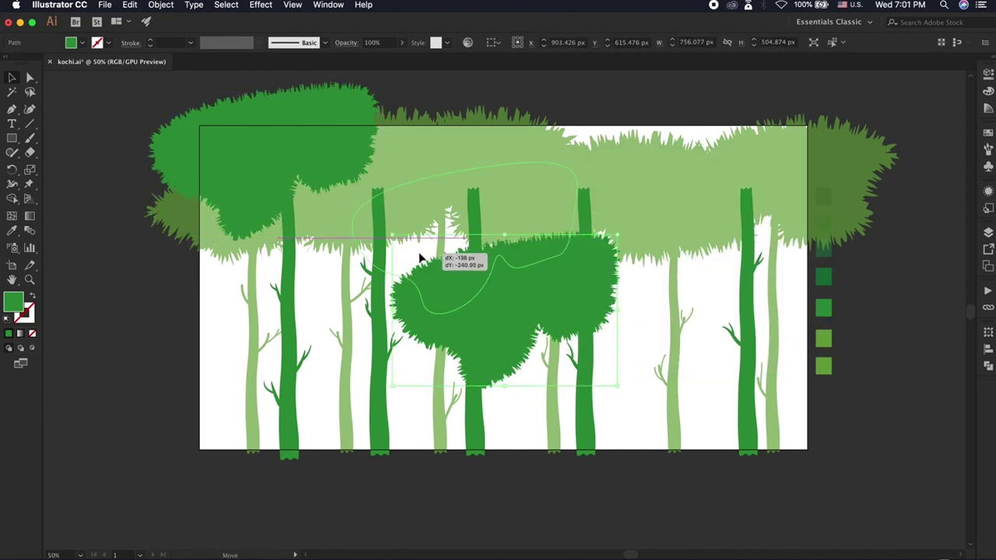
pyautogui.moveTo(620, 232); pyautogui.dragTo(631, 246)
pyautogui.moveTo(548, 300)
pyautogui.mouseDown()
pyautogui.moveTo(737, 134)
pyautogui.moveTo(834, 139)
pyautogui.mouseUp()
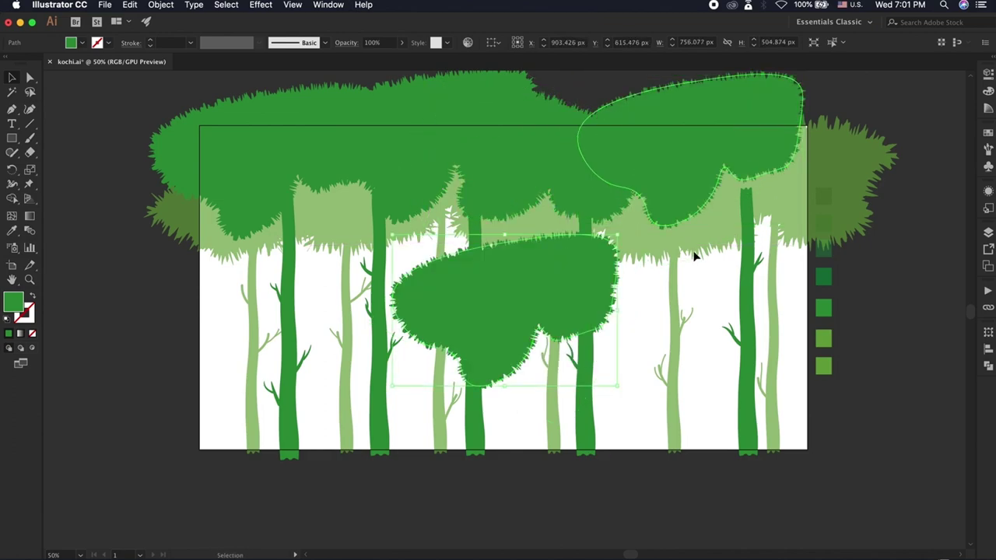
pyautogui.moveTo(869, 81)
pyautogui.mouseDown()
pyautogui.moveTo(770, 168)
pyautogui.moveTo(740, 93)
pyautogui.mouseUp()
pyautogui.click(117, 105)
# Expand the canopy blobs' appearance and unite them into one shape with Pathfinder
pyautogui.click(606, 267)
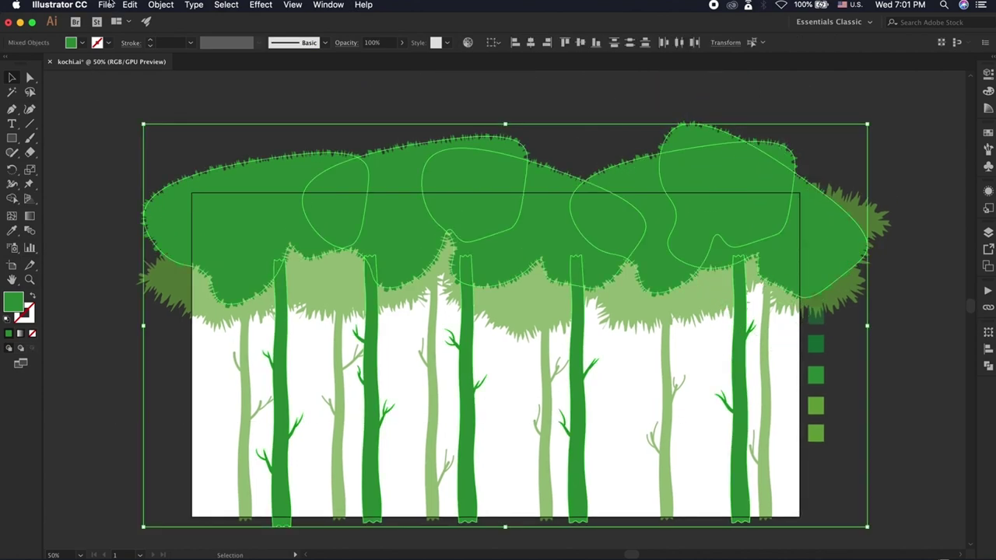
pyautogui.click(161, 6)
pyautogui.click(179, 135)
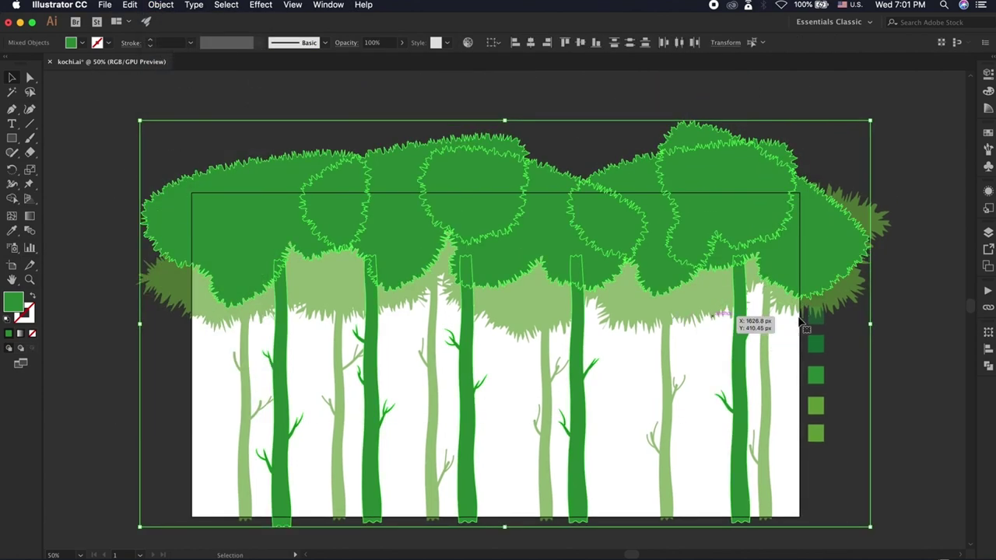
pyautogui.click(987, 365)
pyautogui.click(893, 393)
pyautogui.click(118, 294)
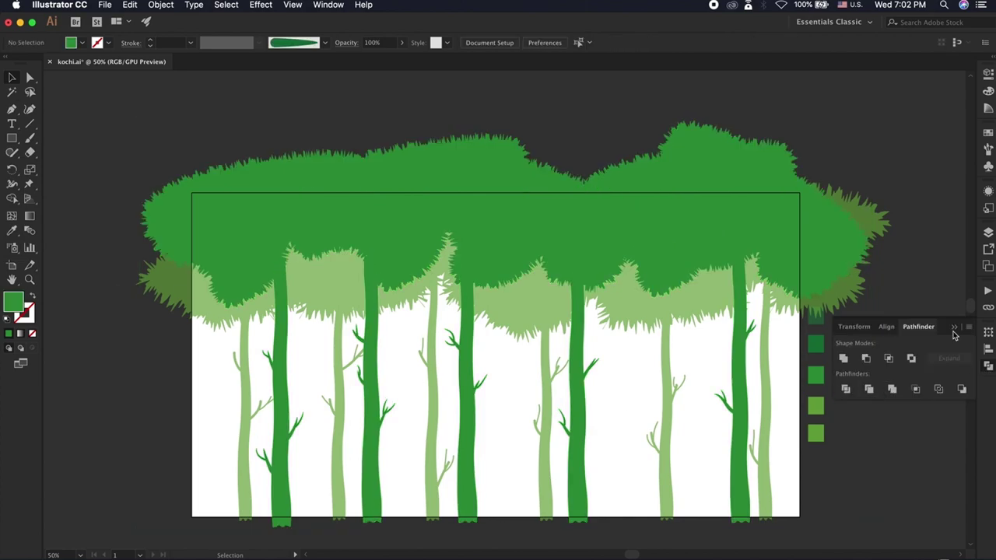
pyautogui.click(954, 327)
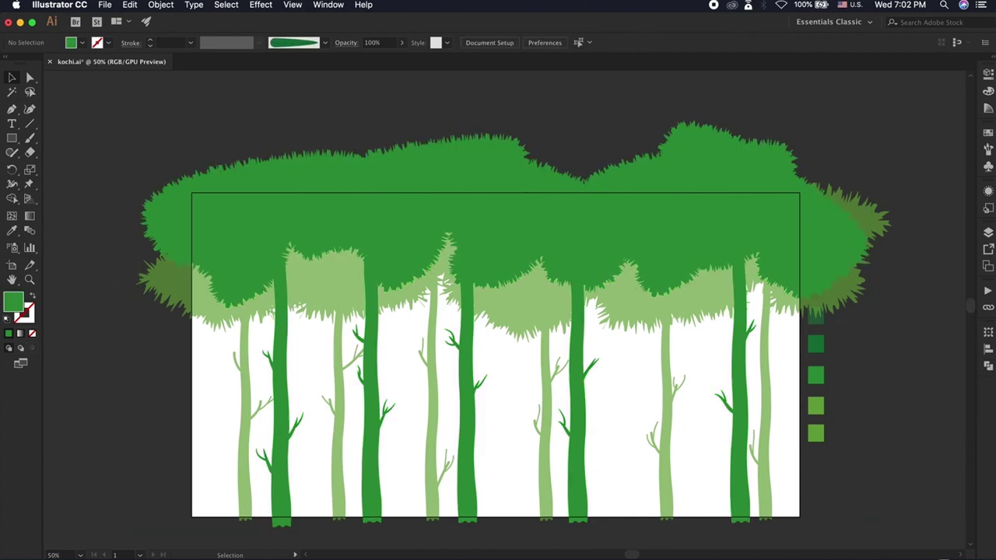
# Lock tree layer 3 in the Layers panel and add a new layer on top
pyautogui.click(988, 231)
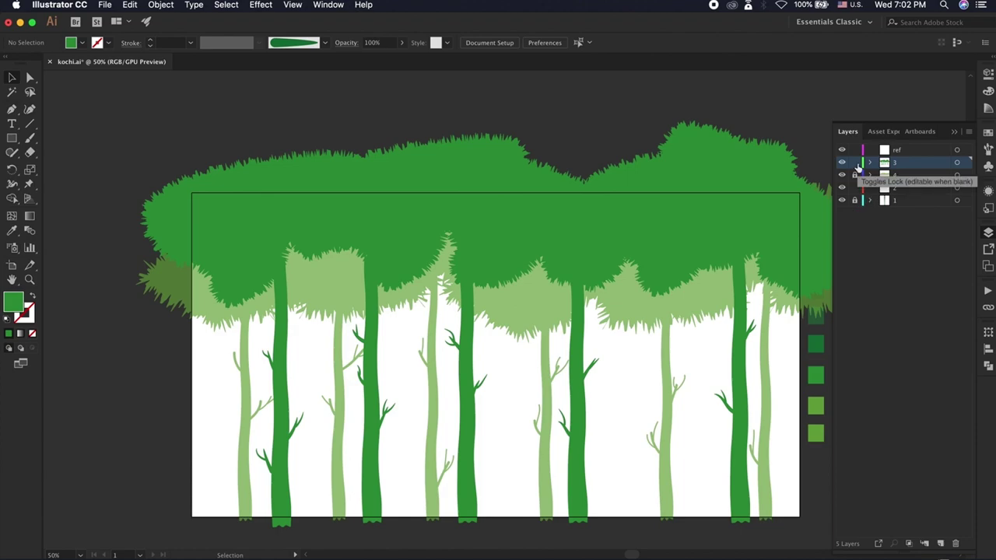
pyautogui.click(344, 229)
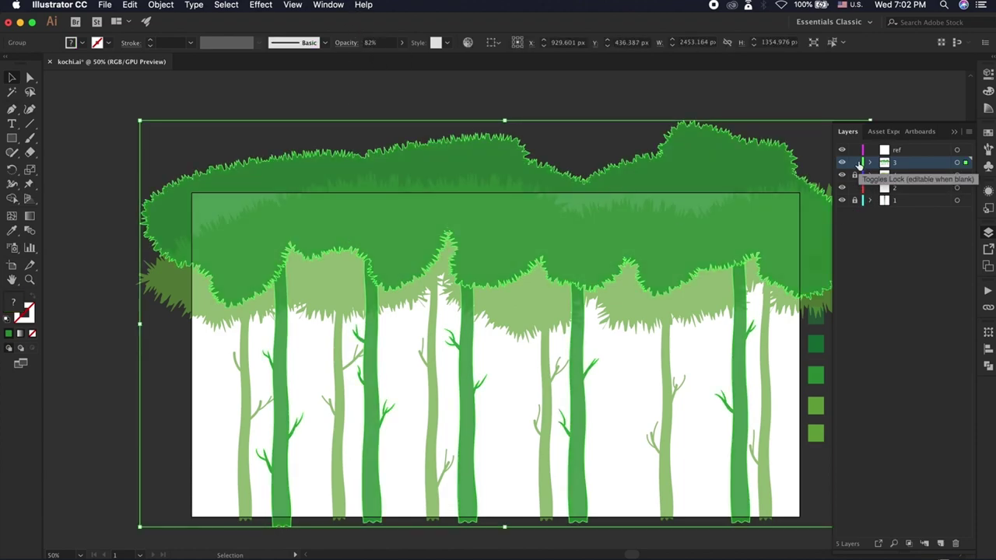
pyautogui.click(854, 162)
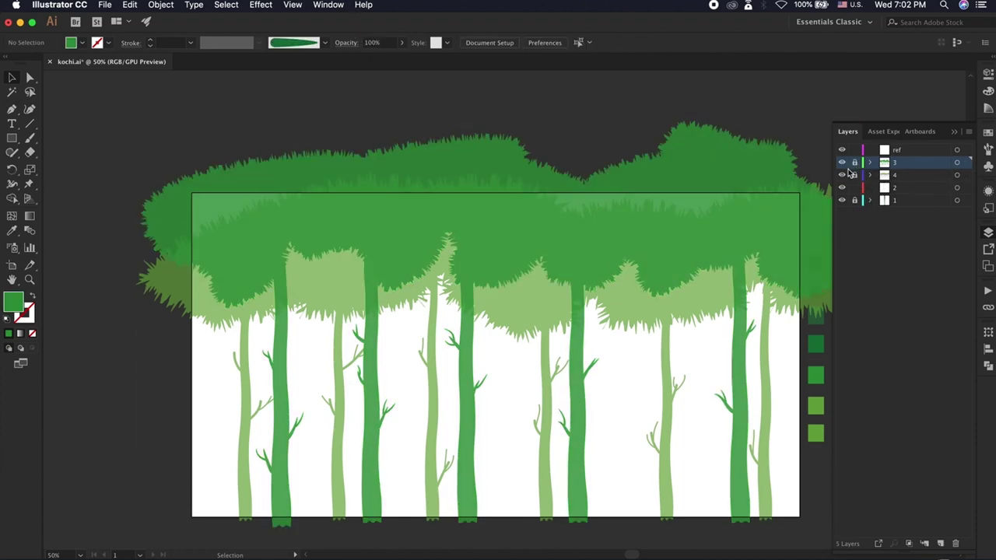
pyautogui.click(938, 543)
# Rename the new layer to 'front'
pyautogui.doubleClick(906, 162)
pyautogui.write('fron')
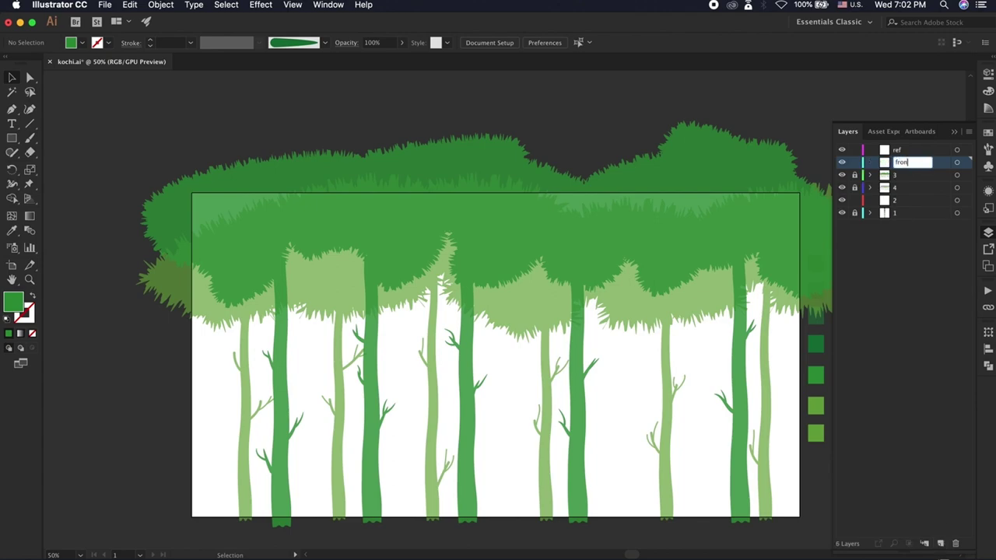
pyautogui.write('t')
pyautogui.press('Return')
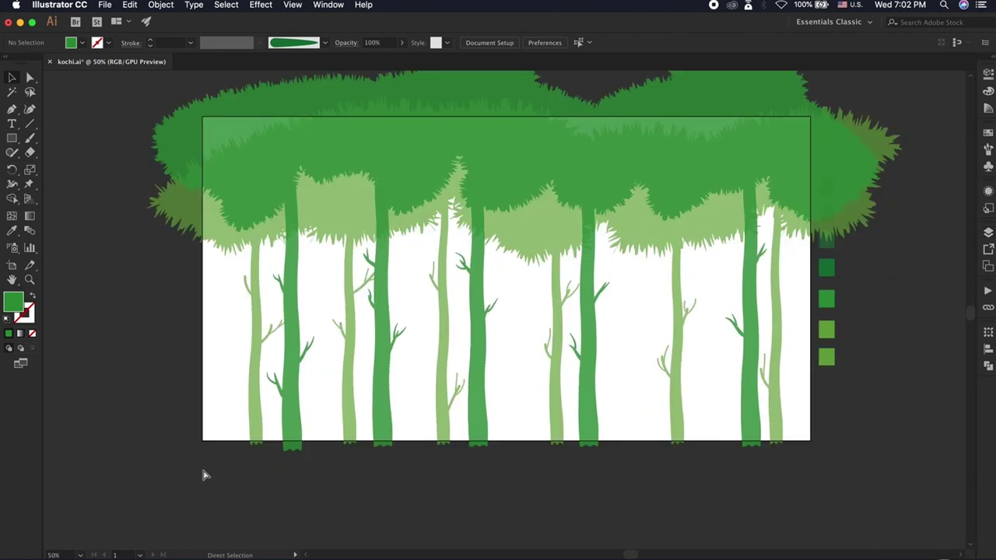
# Draw a tall trunk rectangle spanning the artboard height at the left
pyautogui.hotkey('ctrl', '+')
pyautogui.press('m')
pyautogui.scroll(3, 203, 194)
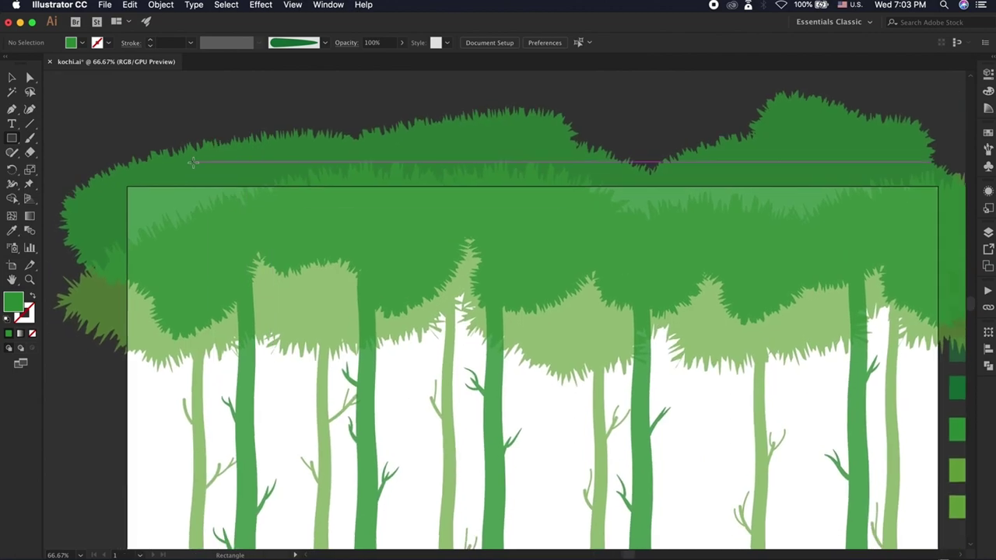
pyautogui.moveTo(161, 177); pyautogui.dragTo(209, 543)
pyautogui.scroll(-5, 209, 544)
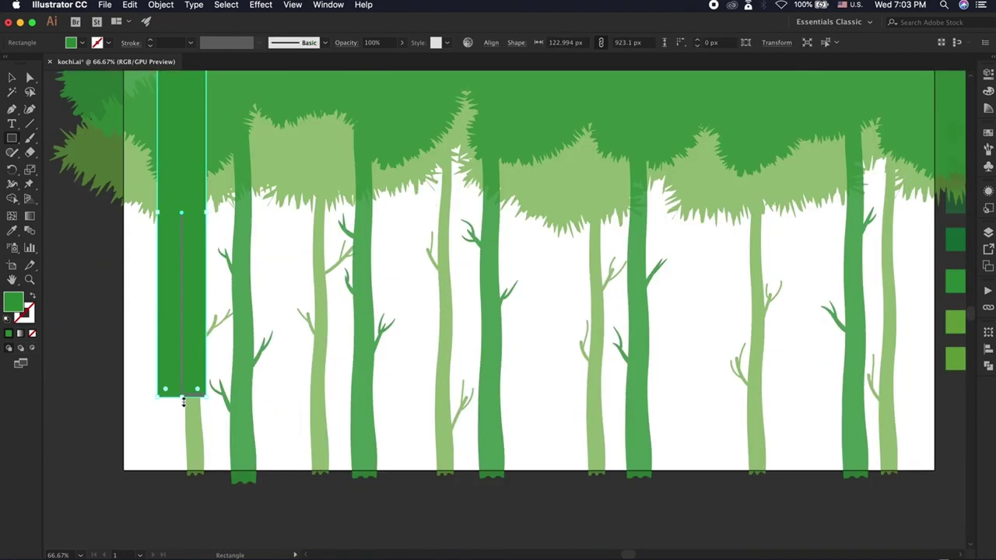
pyautogui.press('Delete')
pyautogui.hotkey('ctrl', '-')
pyautogui.moveTo(238, 104); pyautogui.dragTo(280, 440)
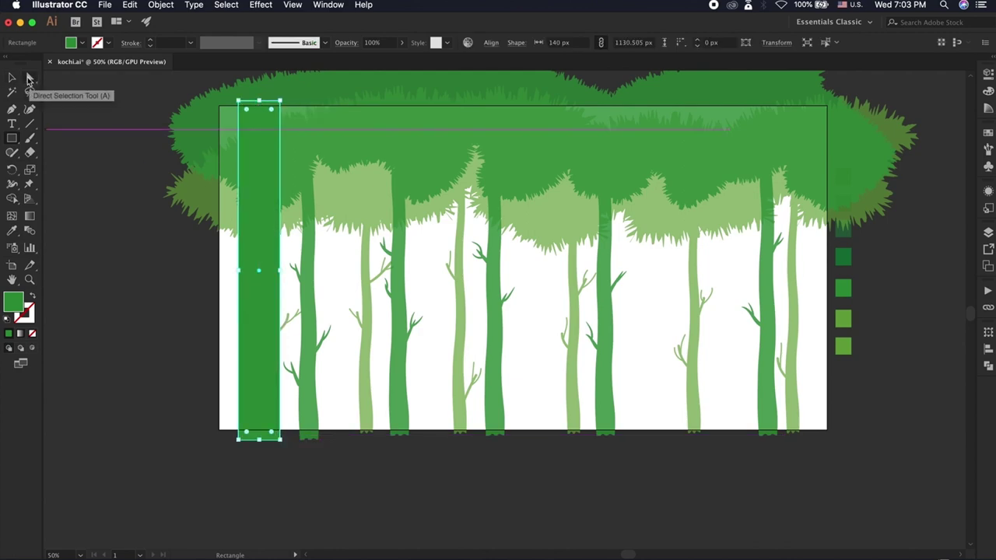
# Taper the trunk by pulling a top anchor point inward
pyautogui.click(29, 78)
pyautogui.moveTo(238, 102); pyautogui.dragTo(279, 101)
pyautogui.hscroll(2, 731, 257)
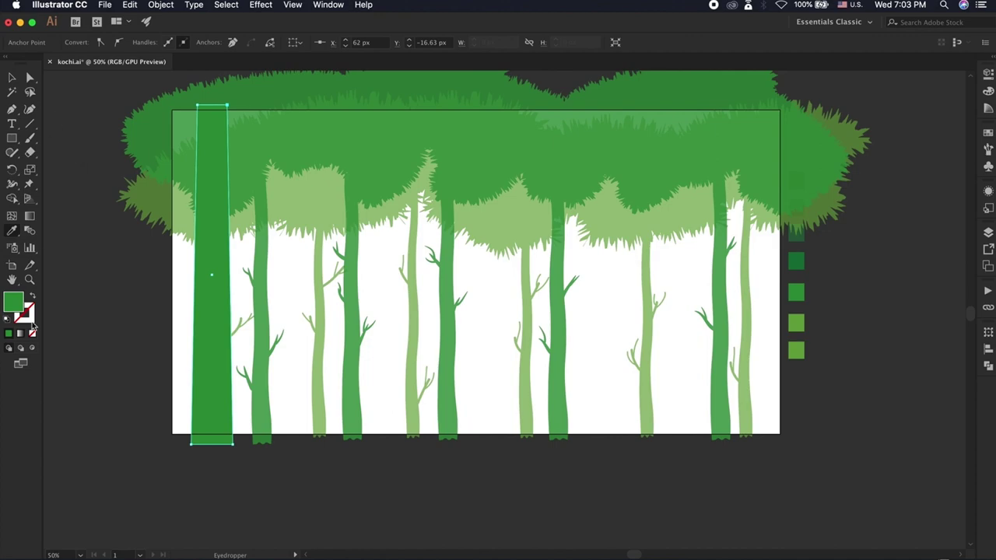
pyautogui.press('v')
pyautogui.click(86, 169)
# Hide the tree and canopy layers and eyedrop the darkest green onto the trunk
pyautogui.click(988, 232)
pyautogui.click(842, 175)
pyautogui.click(231, 302)
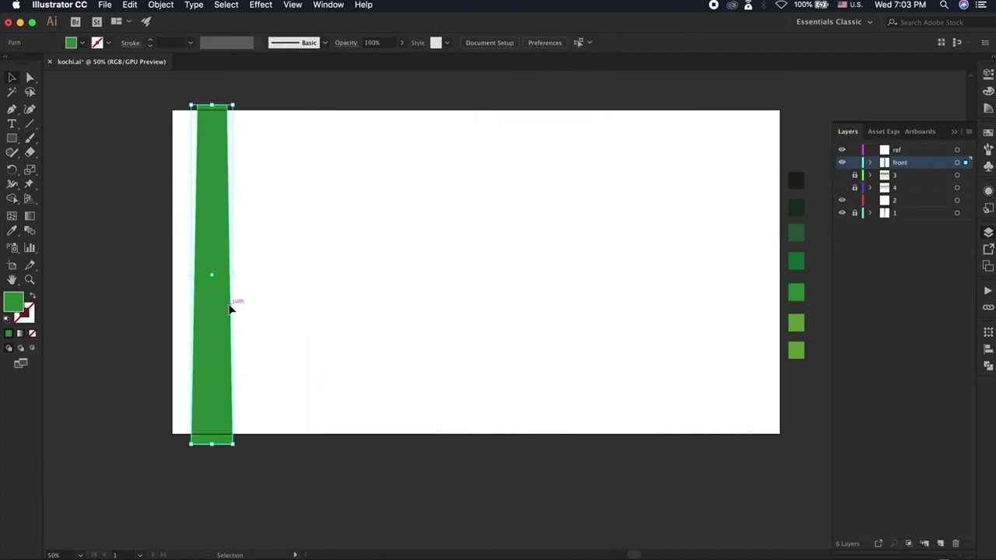
pyautogui.press('i')
pyautogui.click(795, 207)
# Show the tree and canopy layers again and preview Roughen on the trunk, then cancel it
pyautogui.moveTo(841, 176); pyautogui.dragTo(841, 188)
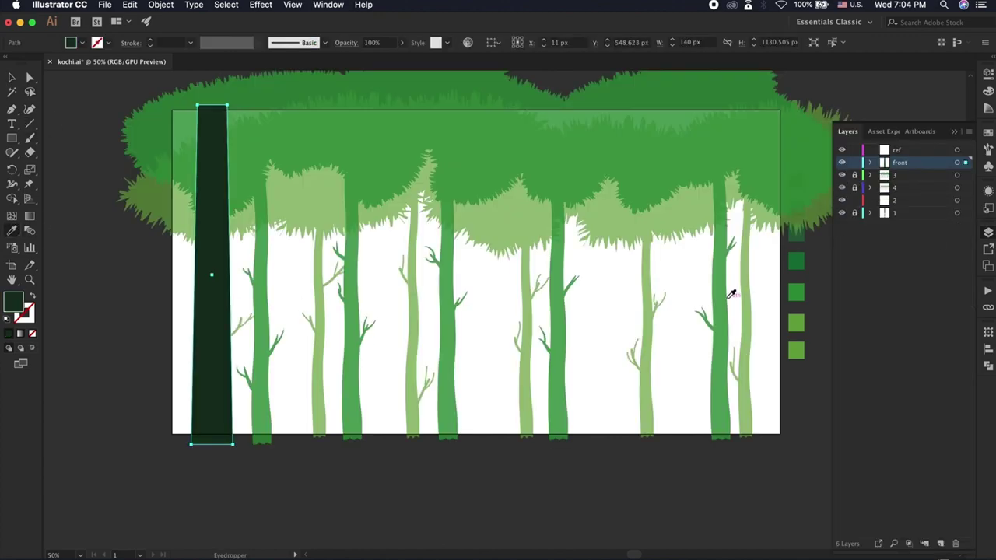
pyautogui.click(261, 5)
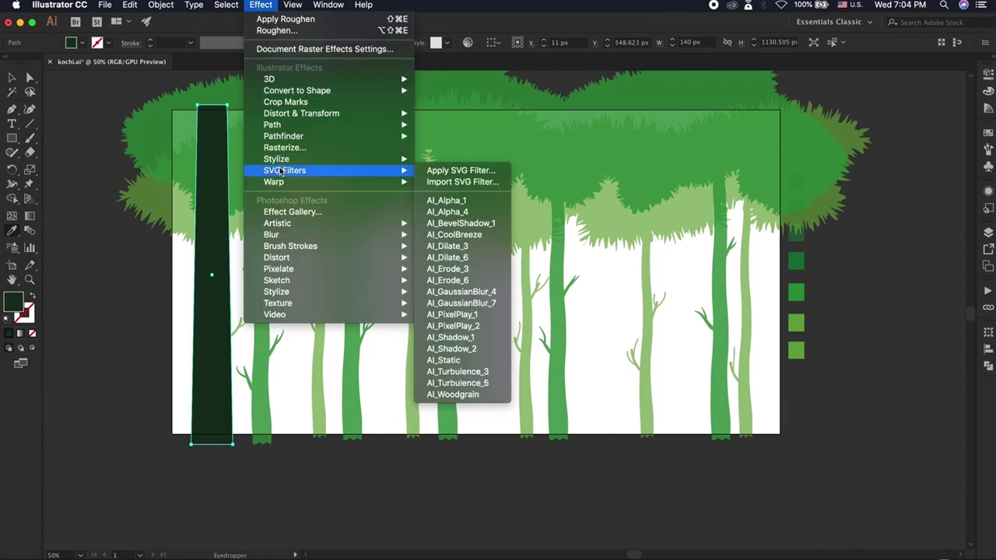
pyautogui.moveTo(301, 113)
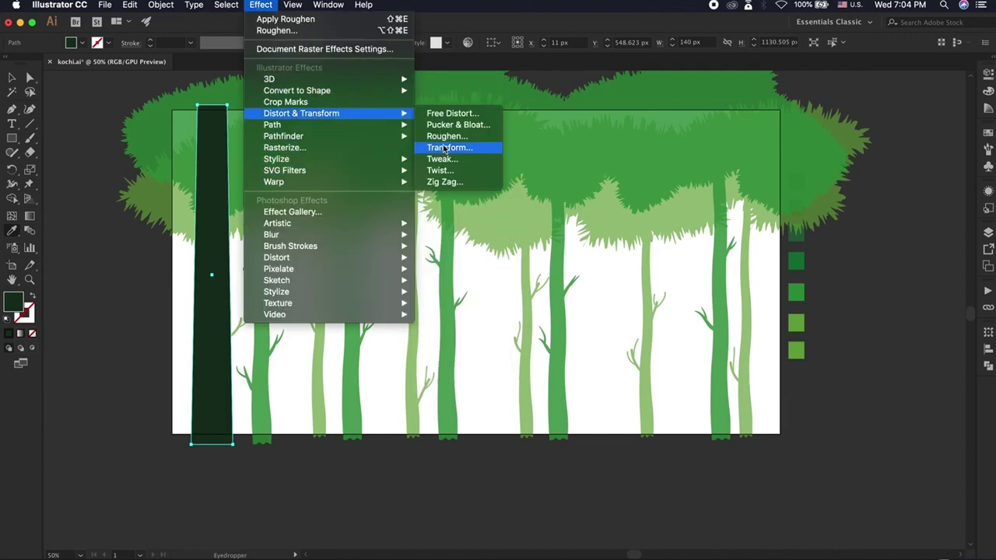
pyautogui.click(451, 147)
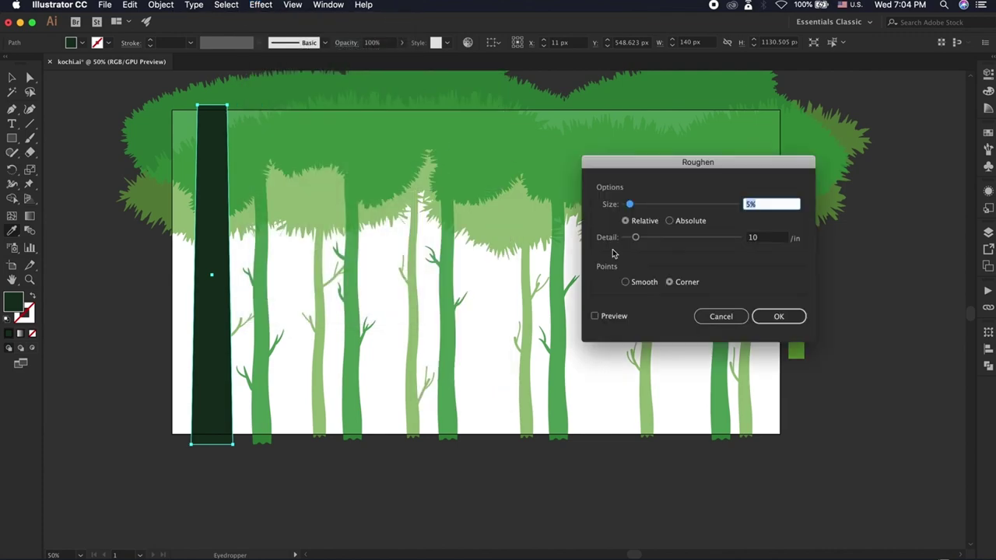
pyautogui.click(595, 316)
pyautogui.click(720, 316)
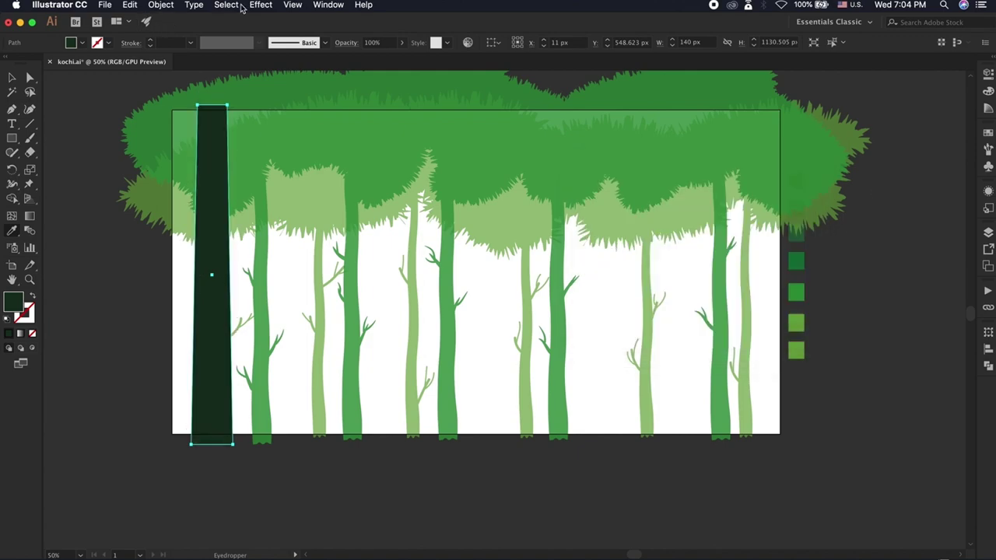
# Apply Zig Zag with Size 4 px, 2 ridges and Smooth points to the trunk
pyautogui.click(261, 5)
pyautogui.click(446, 181)
pyautogui.click(395, 258)
pyautogui.click(474, 224)
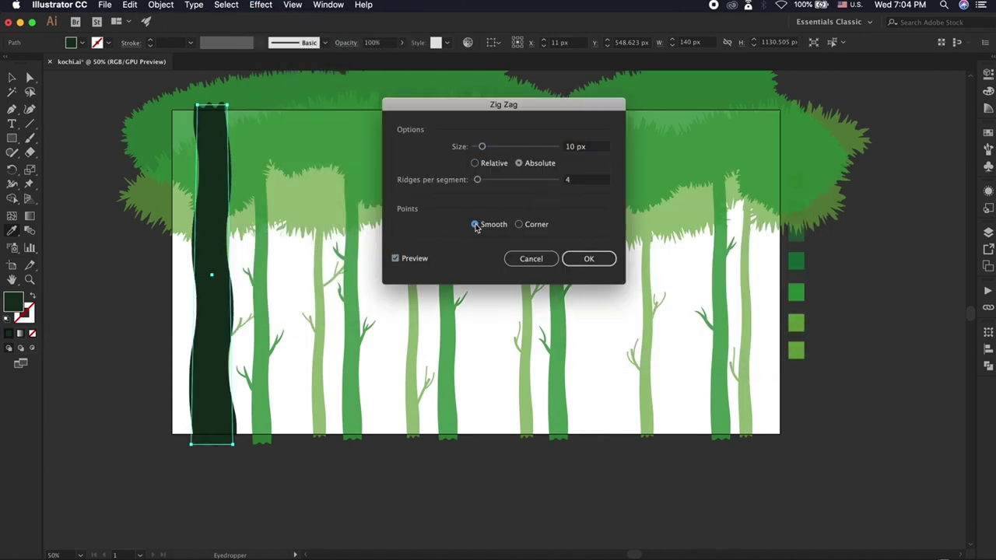
pyautogui.moveTo(482, 146); pyautogui.dragTo(475, 180)
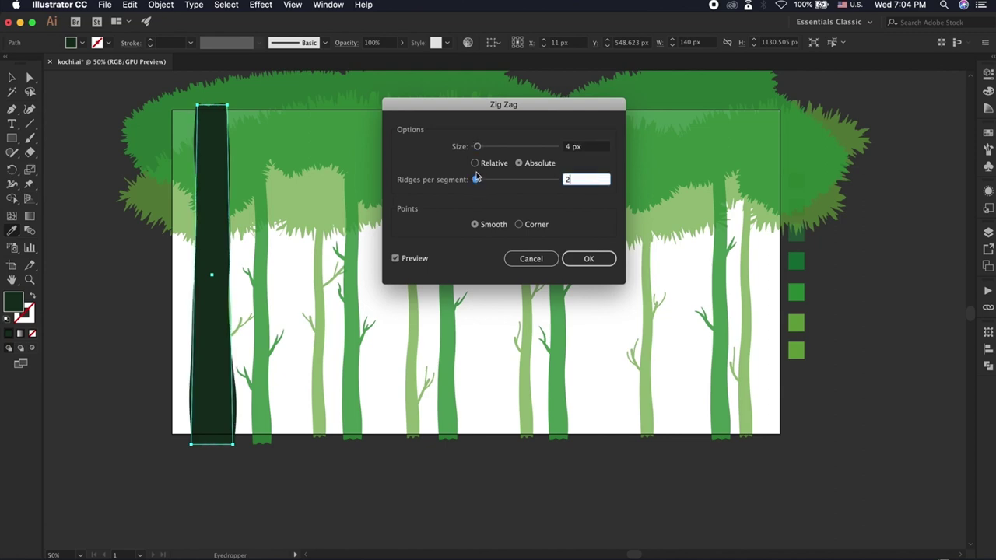
pyautogui.click(588, 258)
pyautogui.press('v')
pyautogui.click(136, 375)
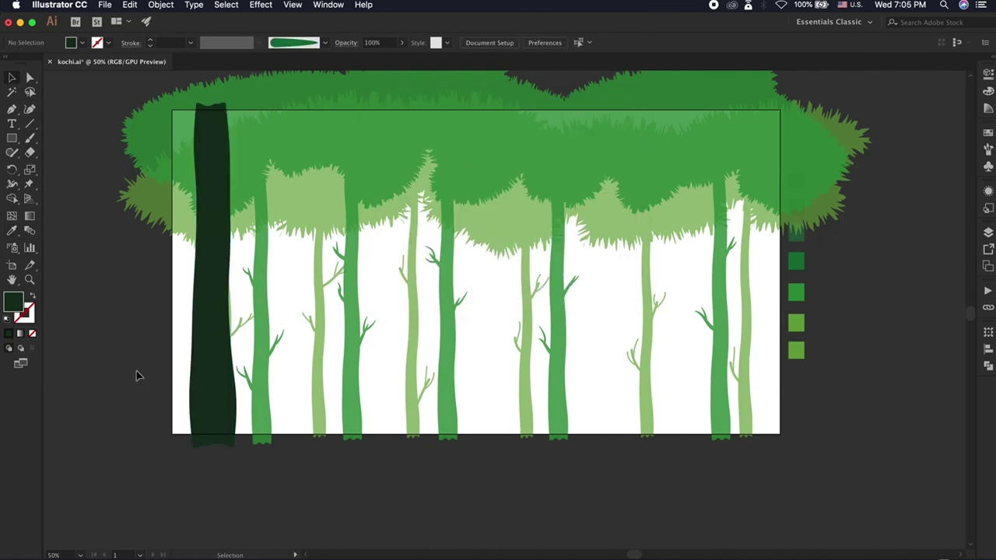
pyautogui.click(211, 378)
# Give the right trunk a subtler Zig Zag with size 2 px and no ridges
pyautogui.moveTo(210, 378)
pyautogui.mouseDown()
pyautogui.moveTo(498, 396)
pyautogui.moveTo(482, 355)
pyautogui.moveTo(733, 362)
pyautogui.mouseUp()
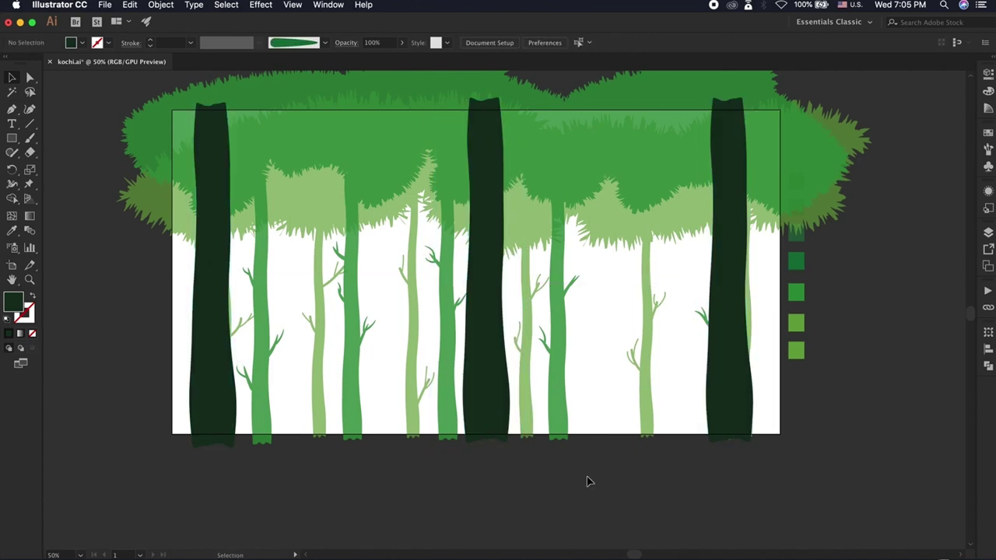
pyautogui.click(261, 6)
pyautogui.click(452, 184)
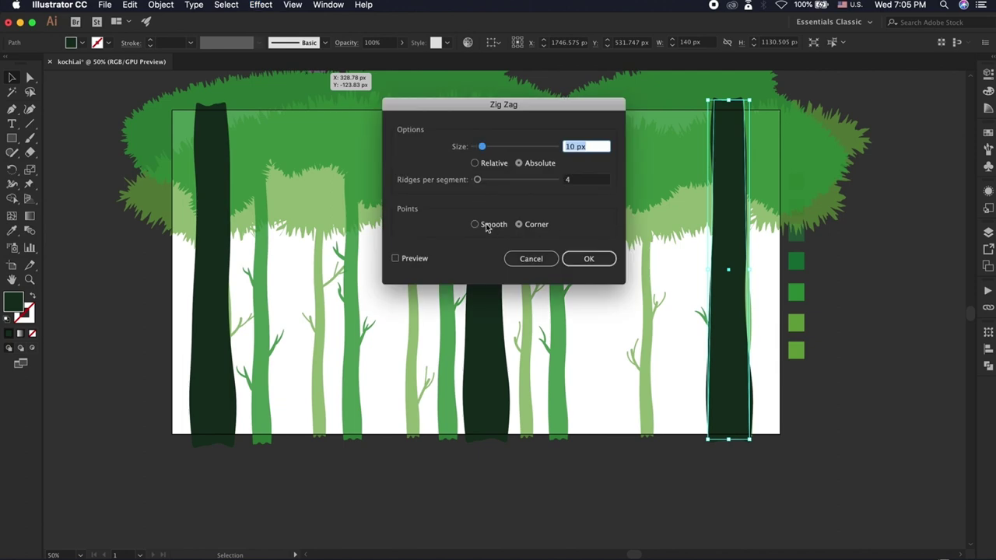
pyautogui.click(396, 259)
pyautogui.moveTo(481, 180); pyautogui.dragTo(474, 181)
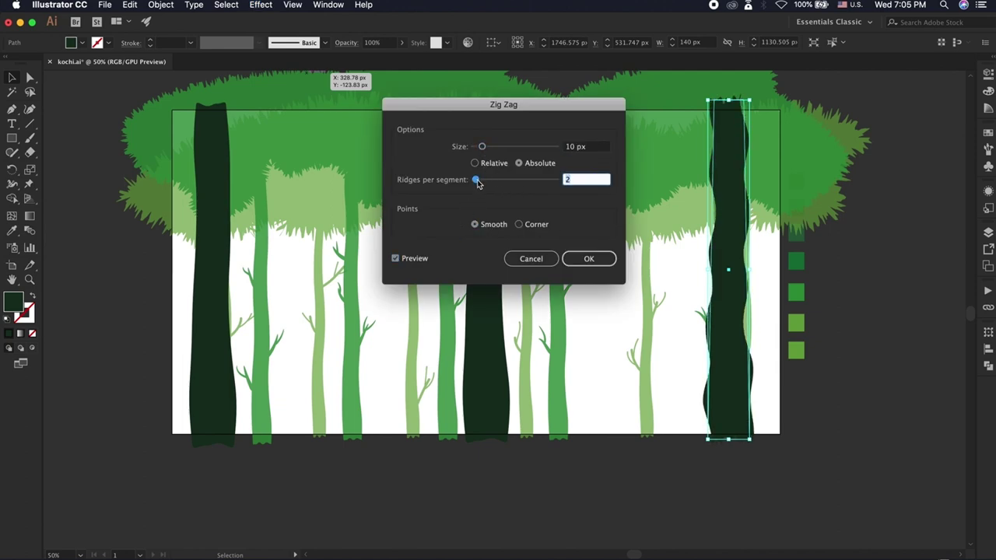
pyautogui.moveTo(482, 147); pyautogui.dragTo(475, 147)
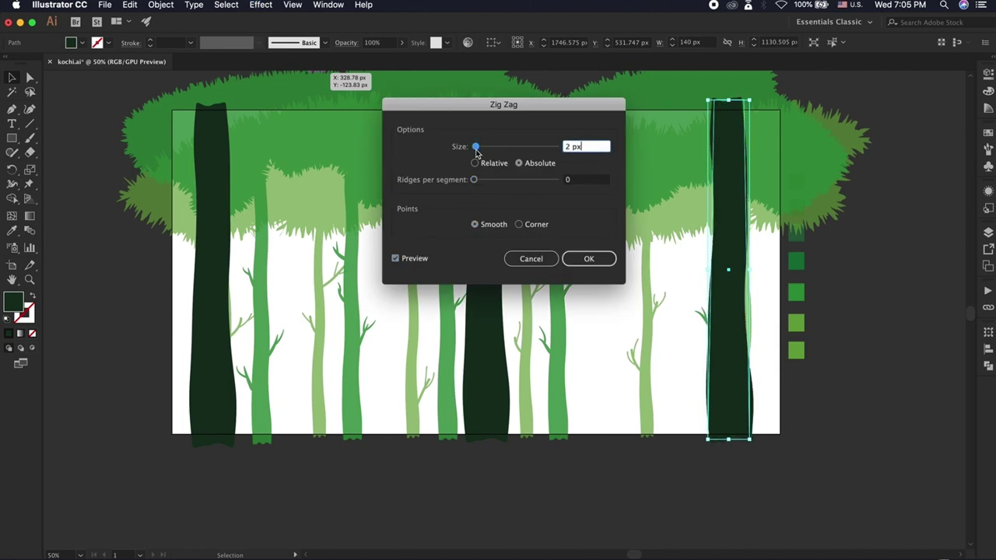
pyautogui.click(589, 258)
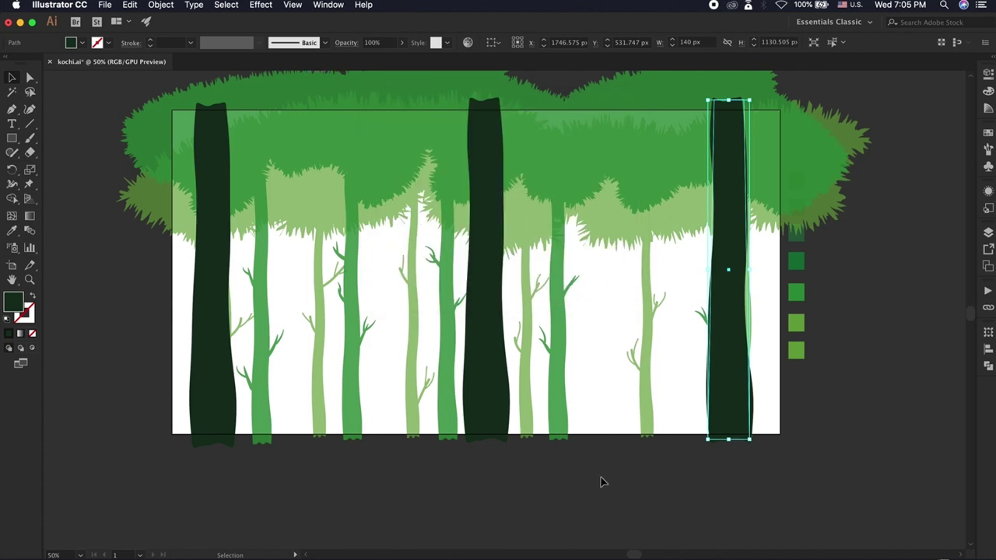
# Replace the middle trunk with a new tall rectangle whose top-left corner is pulled inward to taper it
pyautogui.click(600, 477)
pyautogui.click(484, 360)
pyautogui.press('Delete')
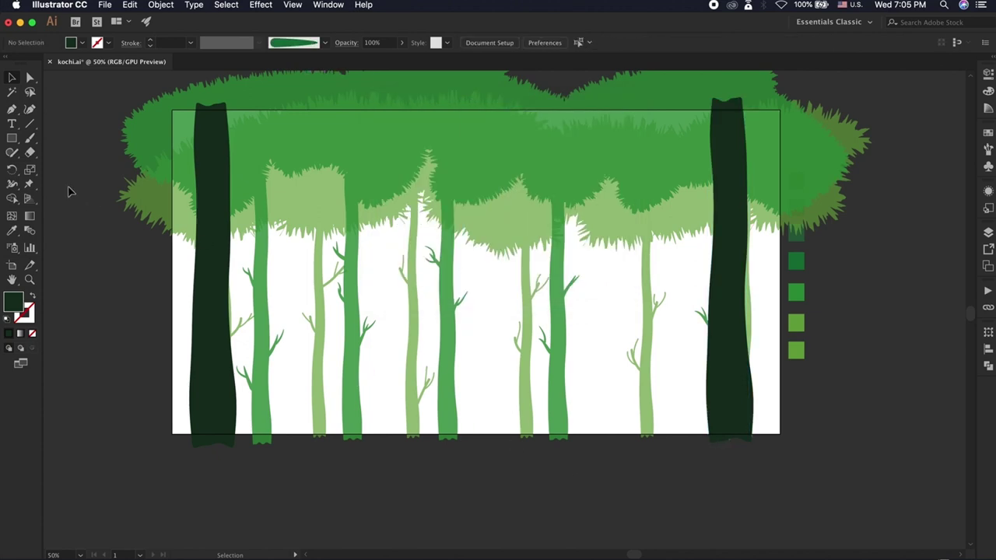
pyautogui.press('m')
pyautogui.moveTo(464, 97); pyautogui.dragTo(505, 452)
pyautogui.click(261, 4)
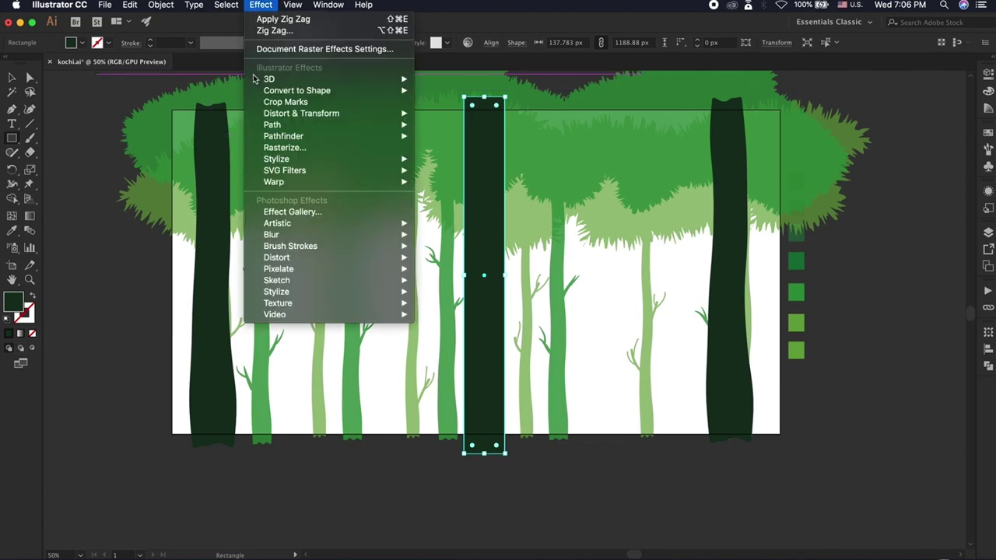
pyautogui.press('Escape')
pyautogui.press('a')
pyautogui.moveTo(464, 97); pyautogui.dragTo(499, 98)
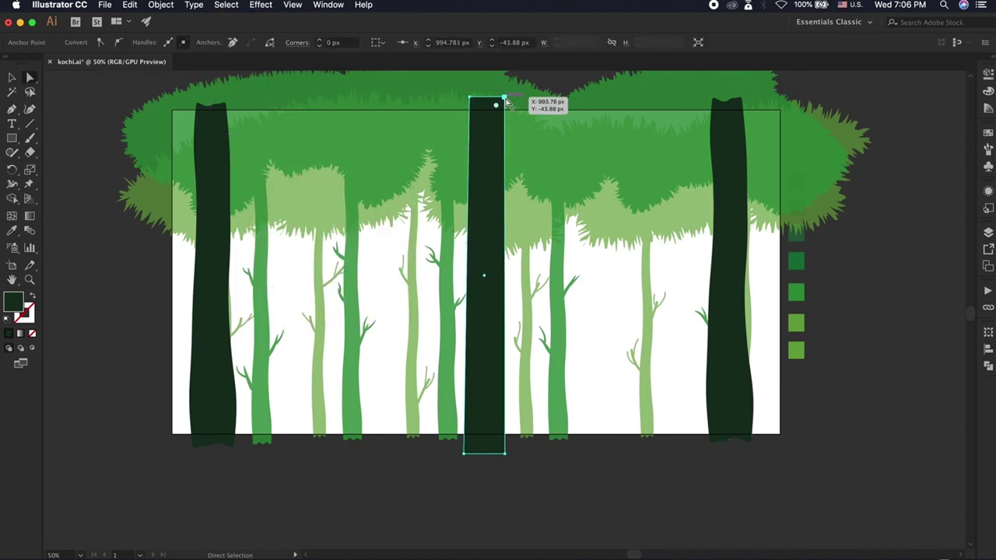
# Apply a 7 px Zig Zag to the new middle trunk for a gentle wavy edge
pyautogui.click(261, 5)
pyautogui.moveTo(276, 158)
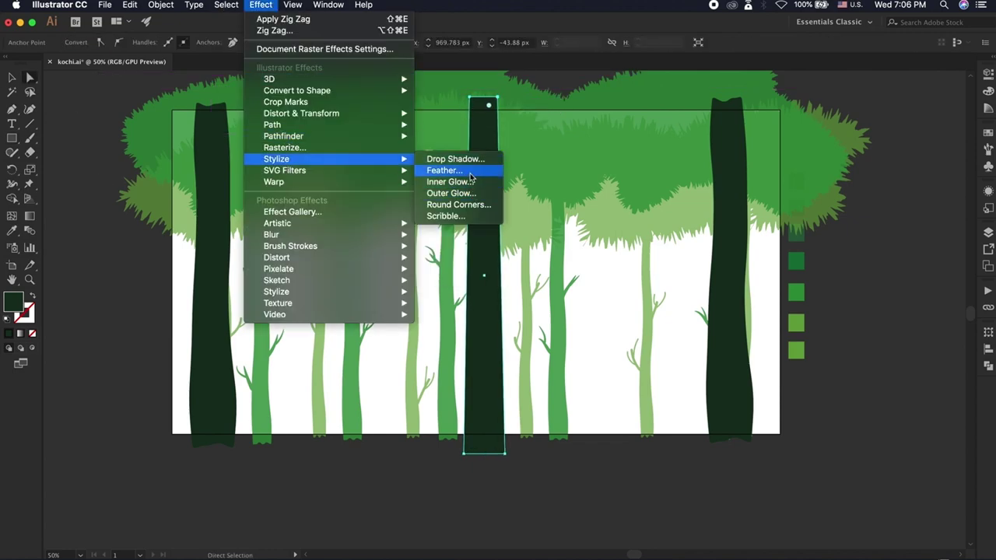
pyautogui.moveTo(301, 113)
pyautogui.click(451, 183)
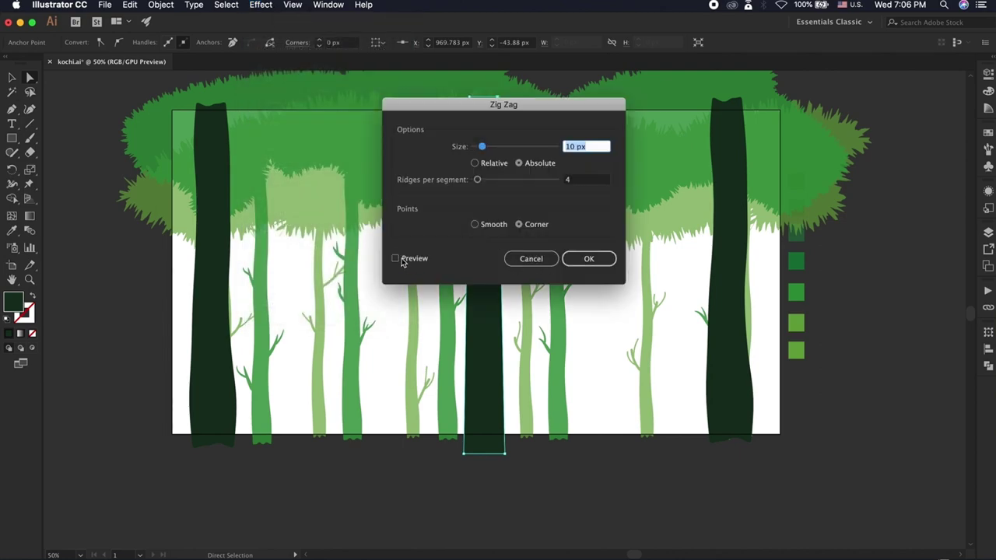
pyautogui.click(395, 258)
pyautogui.moveTo(481, 147); pyautogui.dragTo(479, 147)
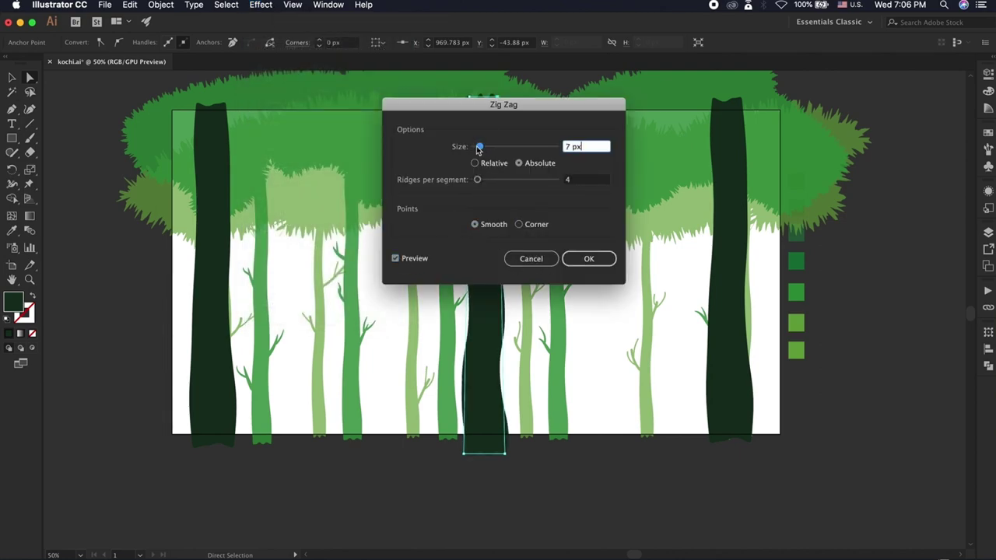
pyautogui.click(589, 258)
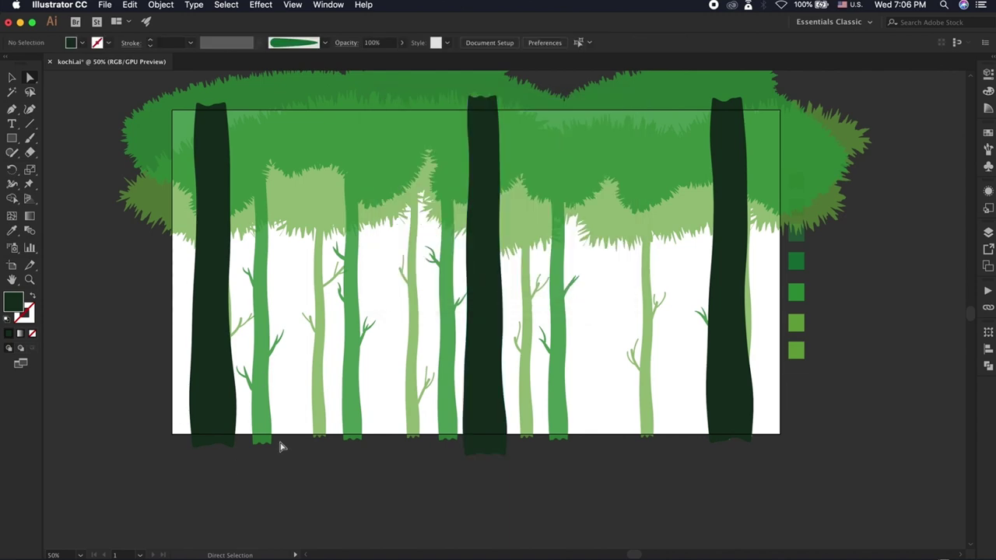
# Try a test green brush stroke by the left trunk, undo it, and clear the selection
pyautogui.click(30, 138)
pyautogui.moveTo(185, 254); pyautogui.dragTo(194, 280)
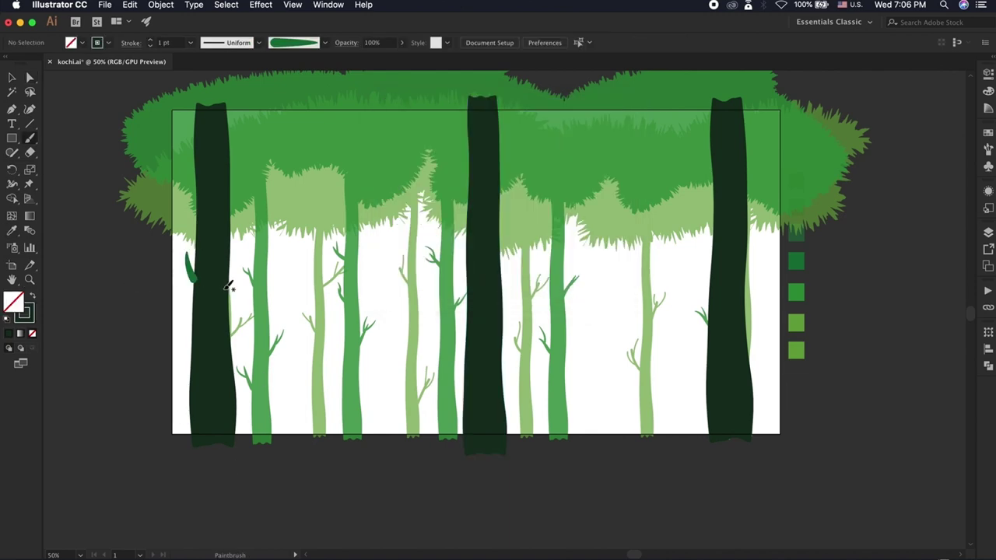
pyautogui.hotkey('ctrl', 'z')
pyautogui.press('v')
pyautogui.click(735, 309)
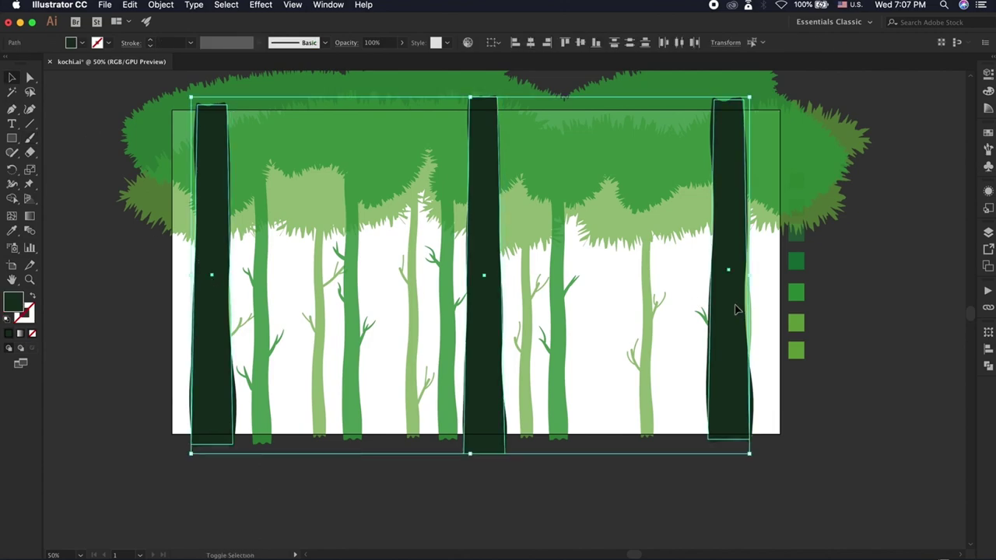
pyautogui.click(260, 4)
pyautogui.moveTo(276, 159)
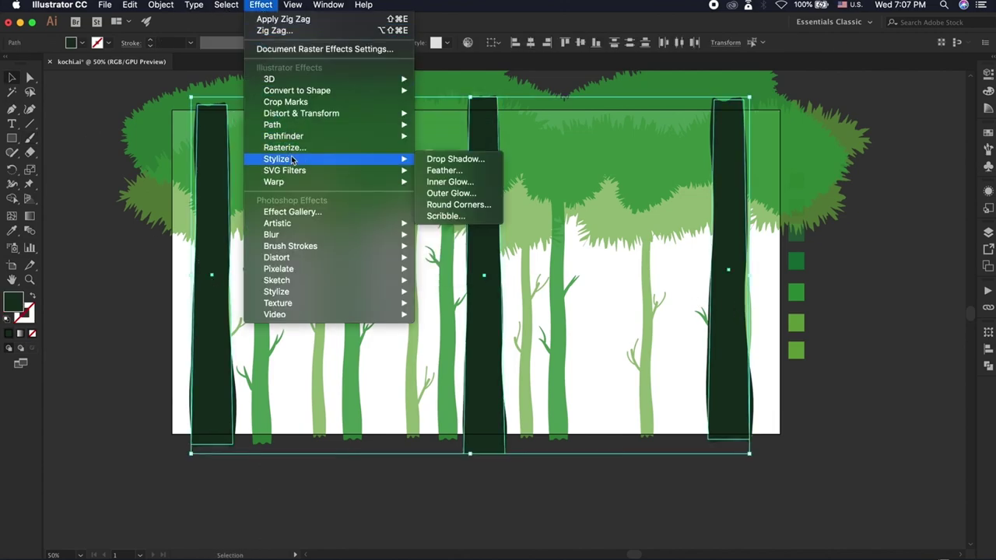
pyautogui.click(161, 5)
pyautogui.click(195, 134)
pyautogui.click(106, 278)
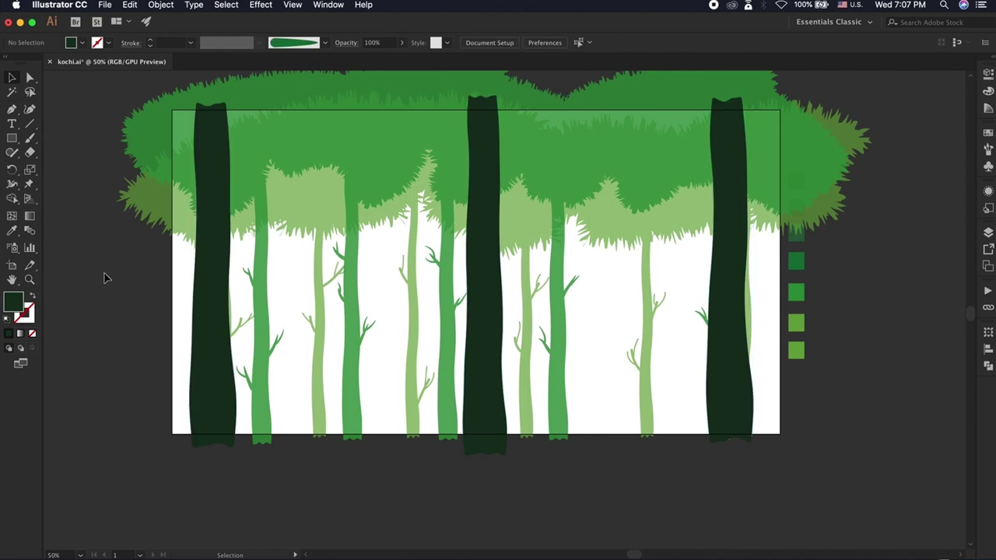
# Paint green branch strokes off both sides of the left, middle and right trunks
pyautogui.press('b')
pyautogui.moveTo(203, 243); pyautogui.dragTo(184, 212)
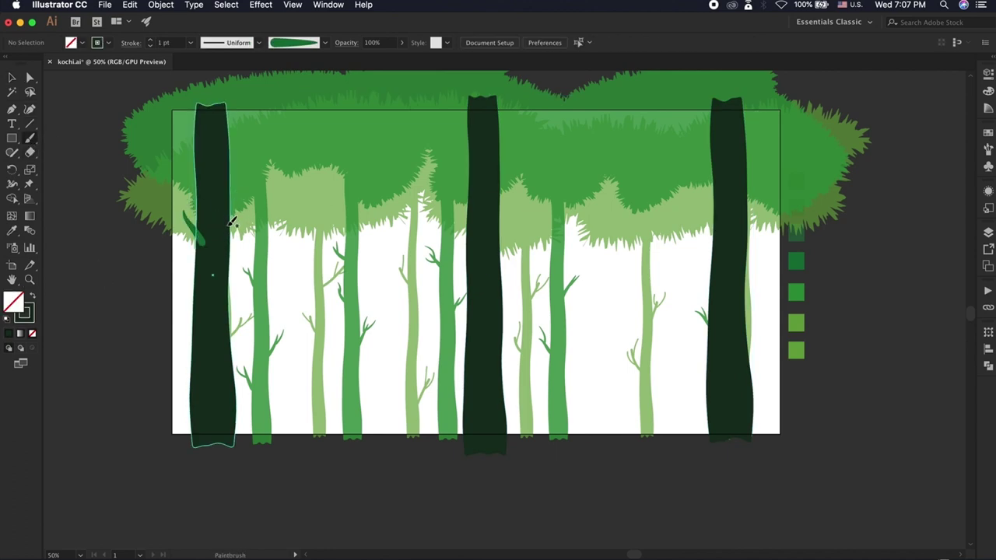
pyautogui.moveTo(221, 248); pyautogui.dragTo(241, 210)
pyautogui.moveTo(194, 326); pyautogui.dragTo(182, 267)
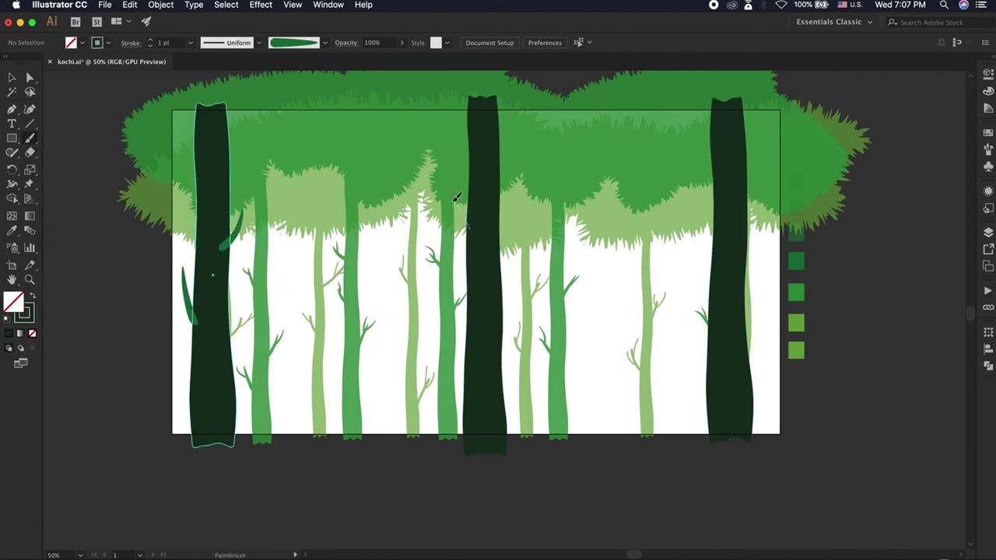
pyautogui.moveTo(456, 198); pyautogui.dragTo(437, 185)
pyautogui.moveTo(514, 250); pyautogui.dragTo(495, 312)
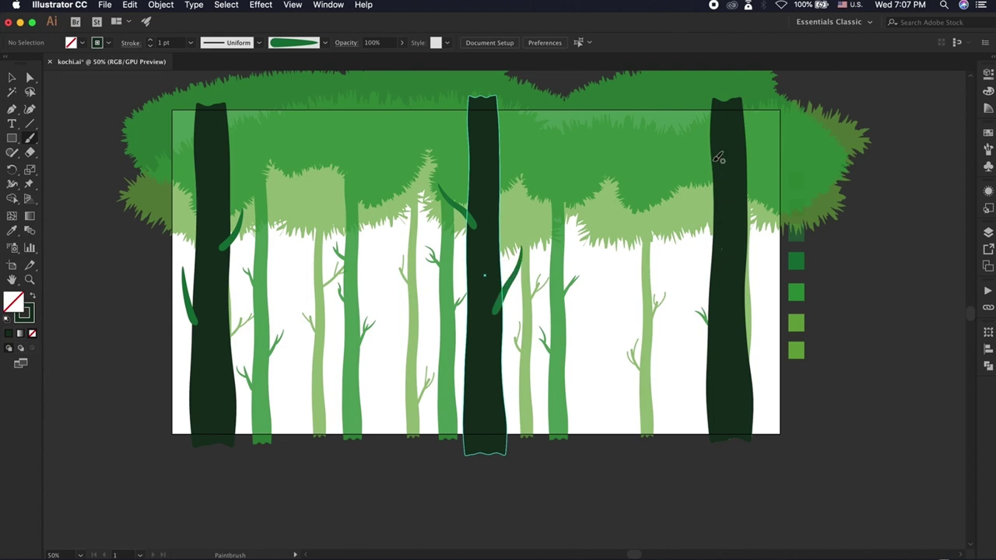
pyautogui.moveTo(647, 108); pyautogui.dragTo(722, 146)
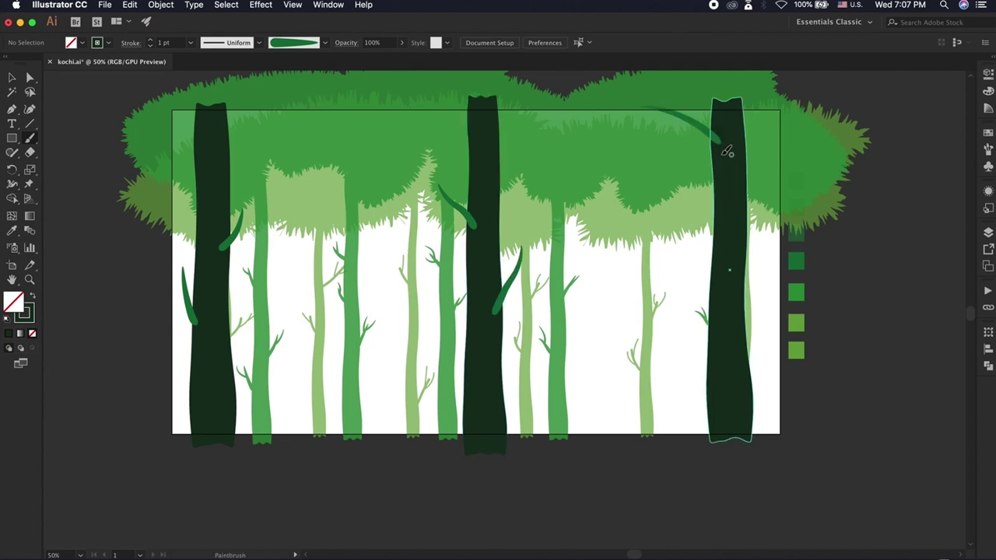
pyautogui.moveTo(746, 221); pyautogui.dragTo(759, 138)
pyautogui.moveTo(715, 290)
pyautogui.mouseDown()
pyautogui.moveTo(688, 256)
pyautogui.moveTo(686, 264)
pyautogui.mouseUp()
pyautogui.hotkey('ctrl', 'z')
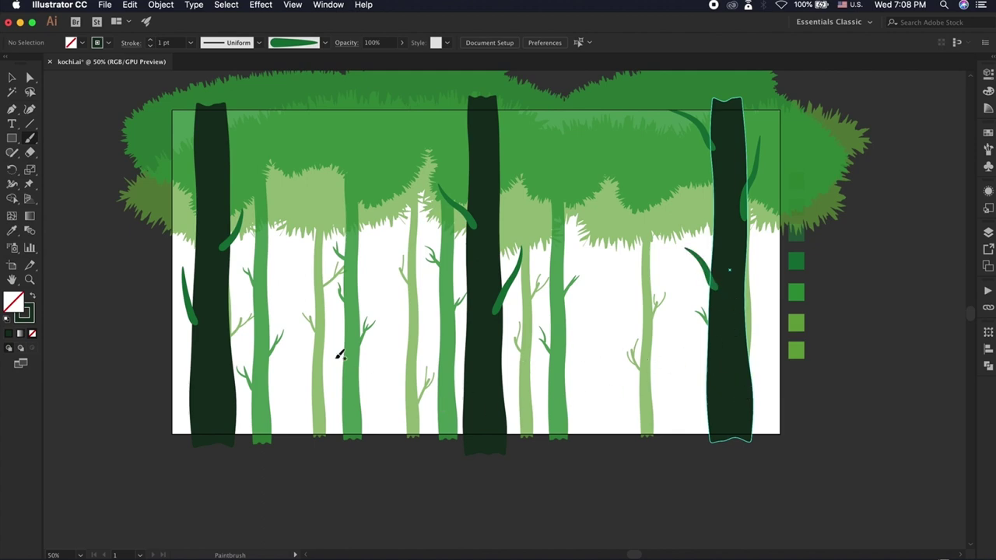
# Add thin forked twigs to the branches on all three trunks
pyautogui.scroll(-1, 173, 41)
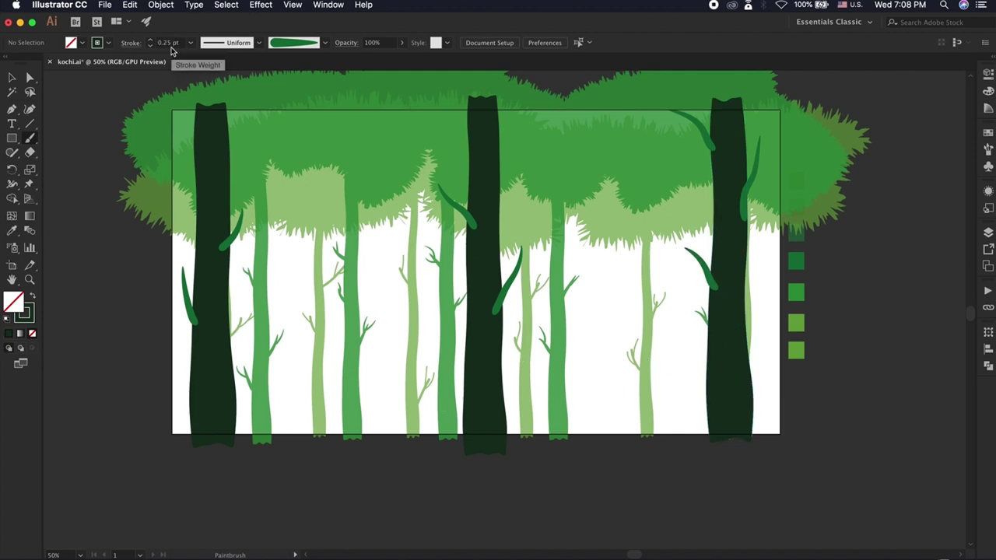
pyautogui.moveTo(180, 261); pyautogui.dragTo(189, 286)
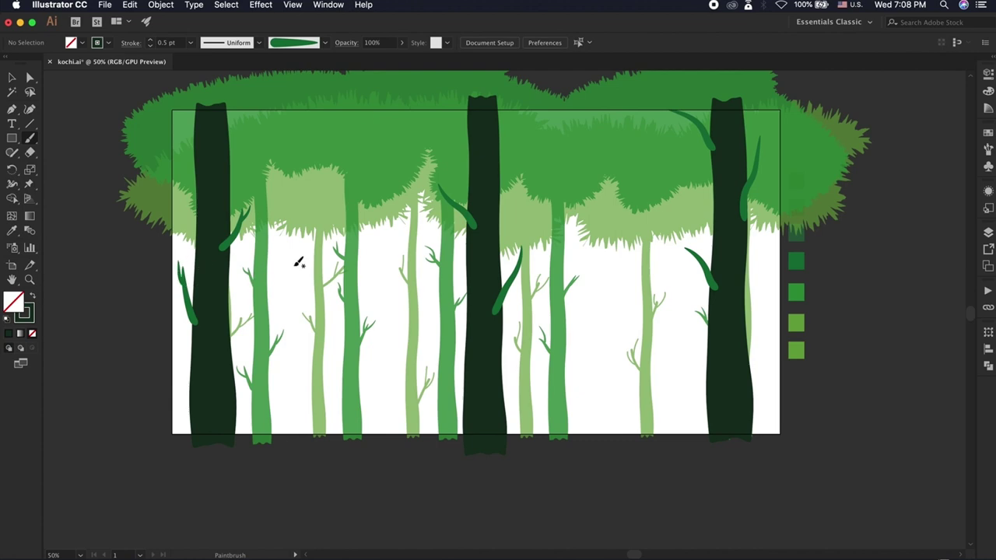
pyautogui.moveTo(443, 162); pyautogui.dragTo(465, 200)
pyautogui.moveTo(757, 176); pyautogui.dragTo(768, 134)
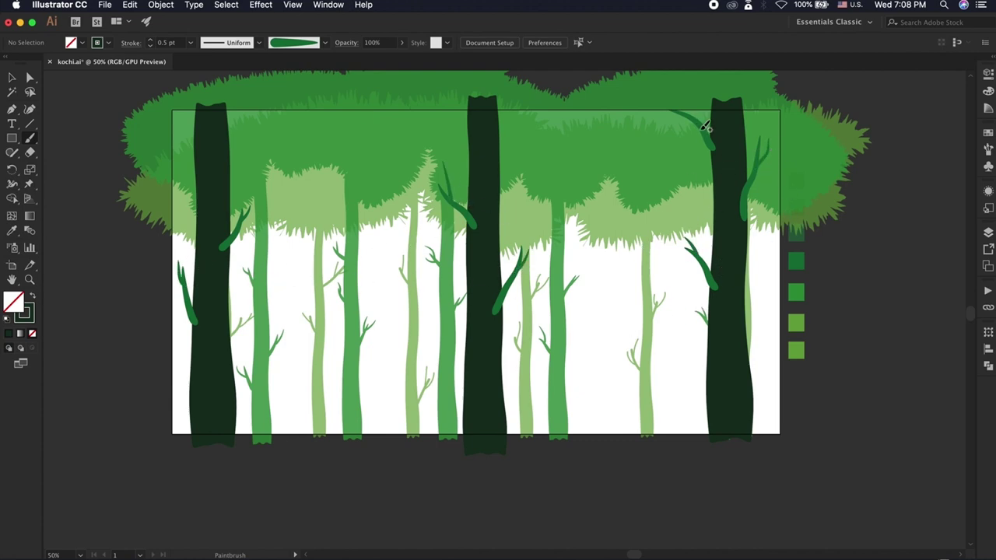
pyautogui.moveTo(705, 126); pyautogui.dragTo(711, 148)
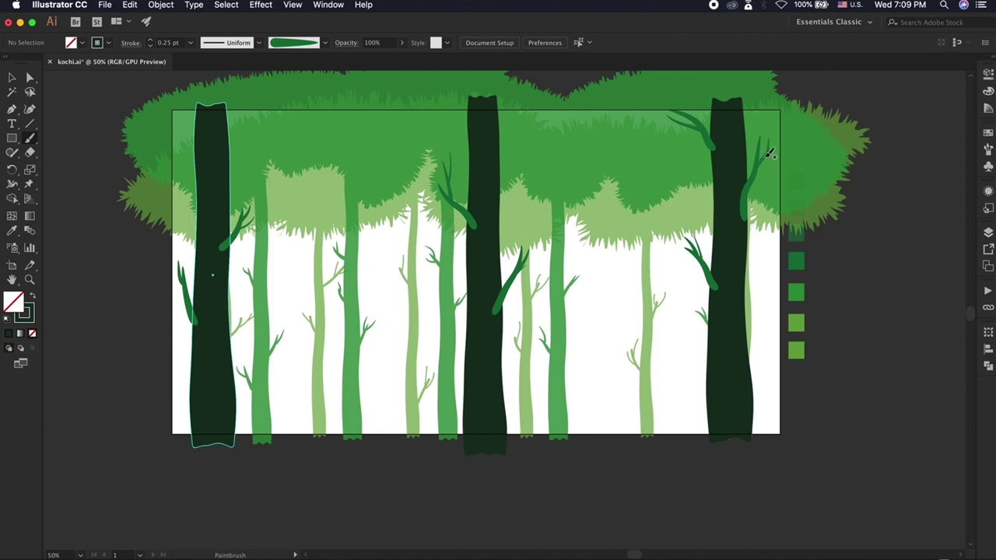
pyautogui.moveTo(693, 123); pyautogui.dragTo(658, 119)
pyautogui.hotkey('ctrl', 'shift', 'a')
pyautogui.scroll(2, 173, 44)
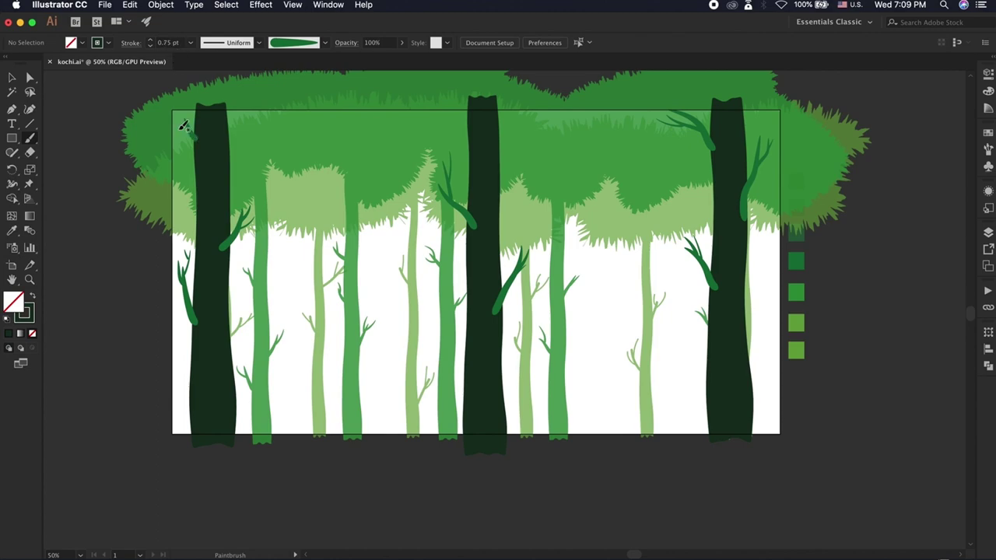
pyautogui.moveTo(194, 134); pyautogui.dragTo(176, 115)
pyautogui.click(24, 77)
pyautogui.hotkey('ctrl', 'a')
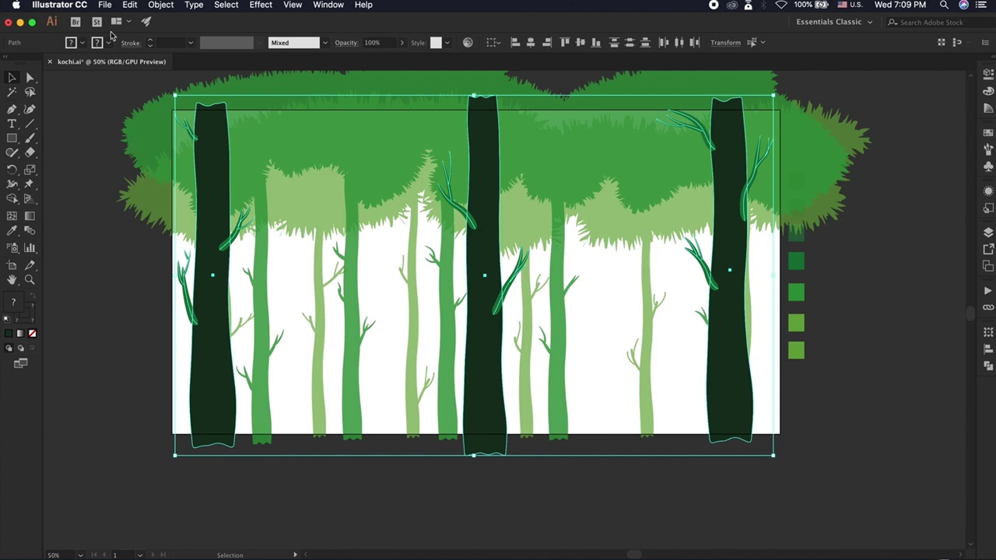
# Expand the branch brush strokes into filled shapes and combine them with the trunks
pyautogui.click(161, 6)
pyautogui.click(171, 137)
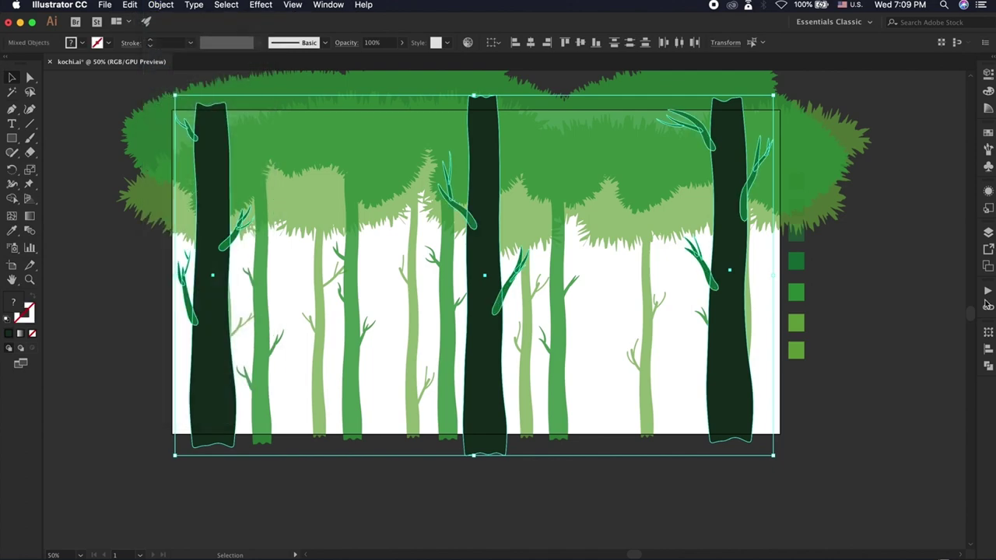
pyautogui.click(12, 199)
pyautogui.hotkey('shift', 'ctrl', 'F9')
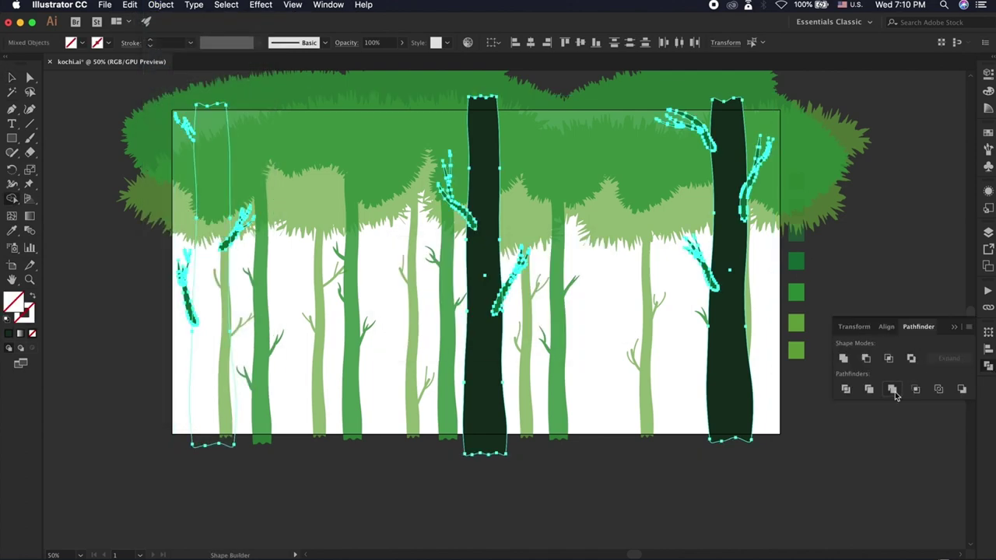
pyautogui.click(877, 392)
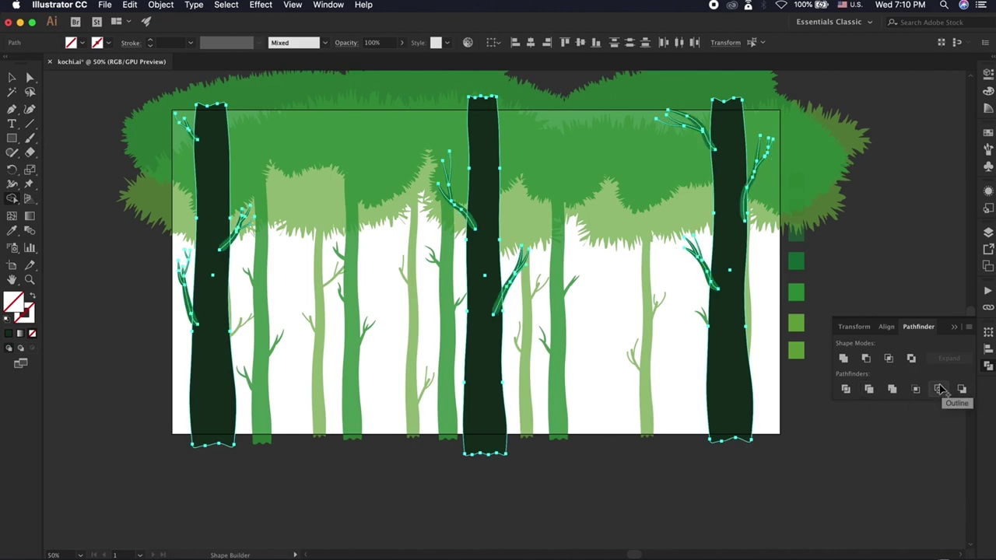
# Trim the trunks against the background to remove the black strip, then divide the left trunk
pyautogui.press('v')
pyautogui.hotkey('ctrl', 'shift', 'a')
pyautogui.hotkey('ctrl', '-')
pyautogui.moveTo(315, 232); pyautogui.dragTo(647, 395)
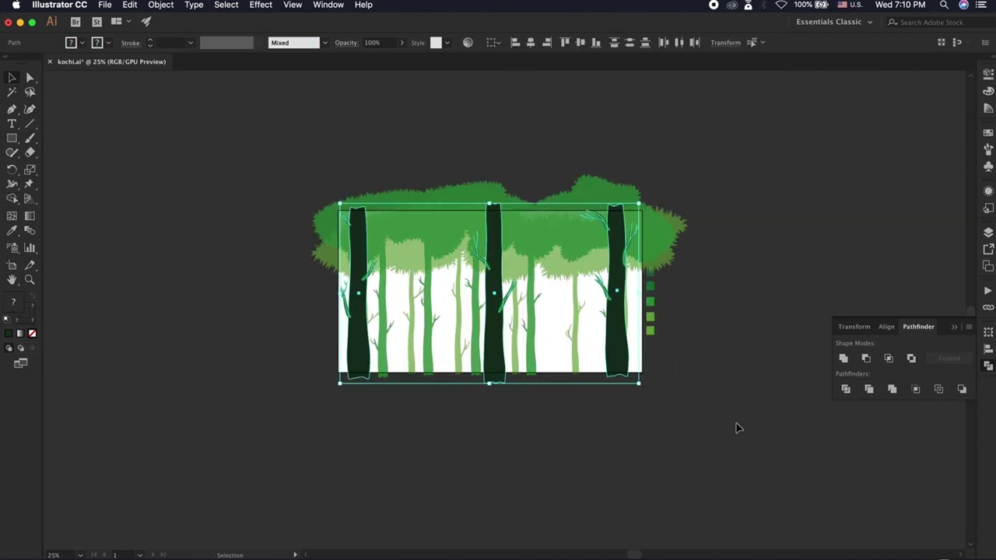
pyautogui.click(868, 389)
pyautogui.click(716, 434)
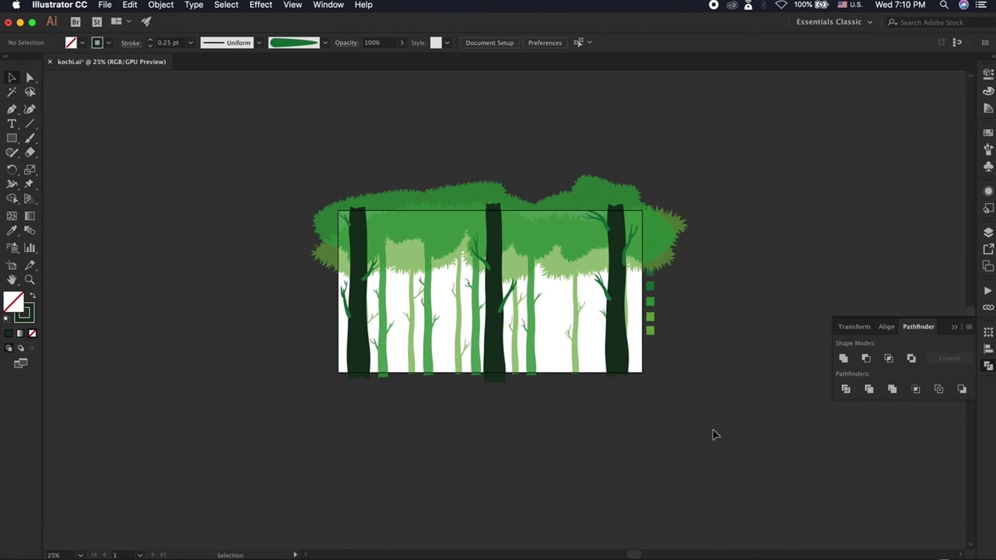
pyautogui.moveTo(280, 171); pyautogui.dragTo(376, 397)
pyautogui.click(867, 389)
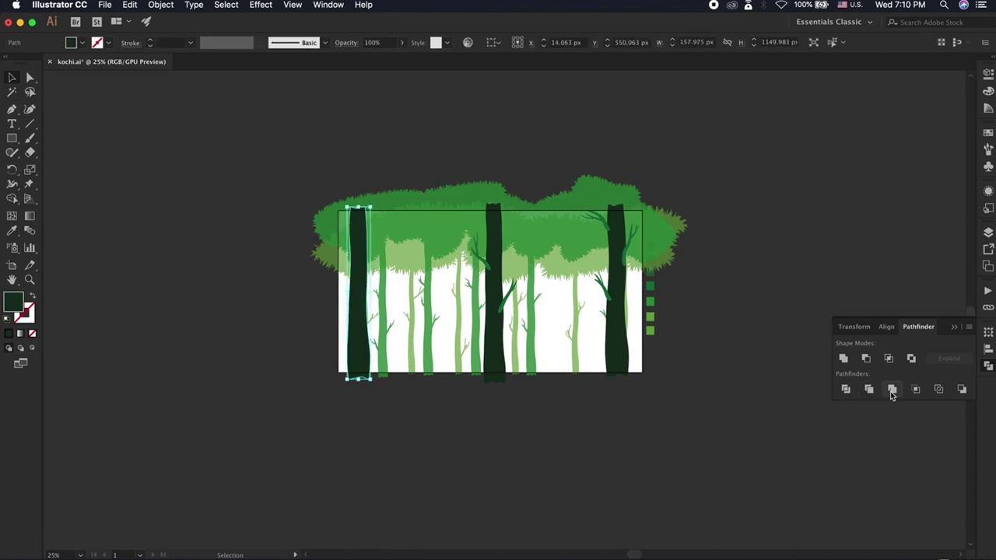
pyautogui.click(869, 389)
pyautogui.click(846, 389)
# Merge the three dark trunks with their branches using Pathfinder Merge
pyautogui.moveTo(280, 151); pyautogui.dragTo(627, 386)
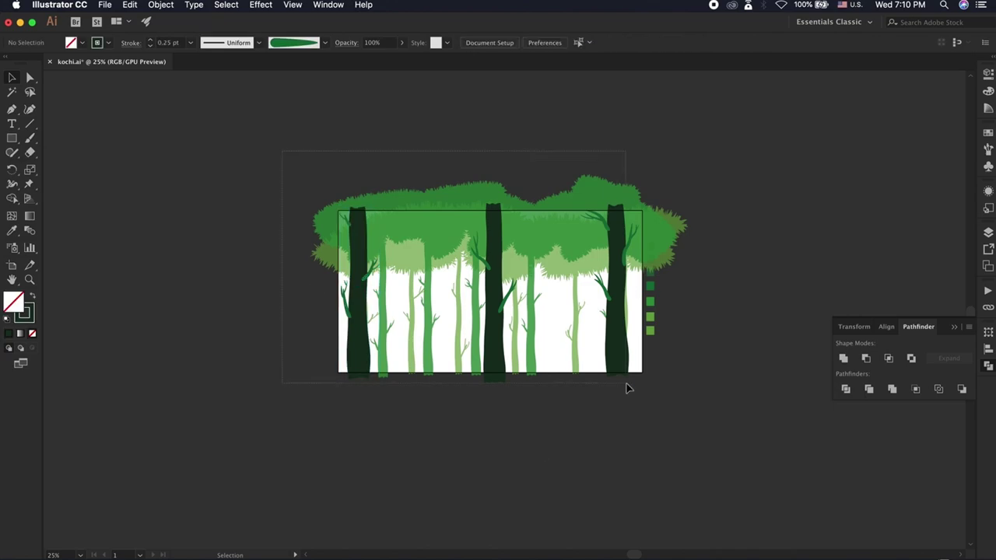
pyautogui.keyDown('shift'); pyautogui.click(356, 249); pyautogui.keyUp('shift')
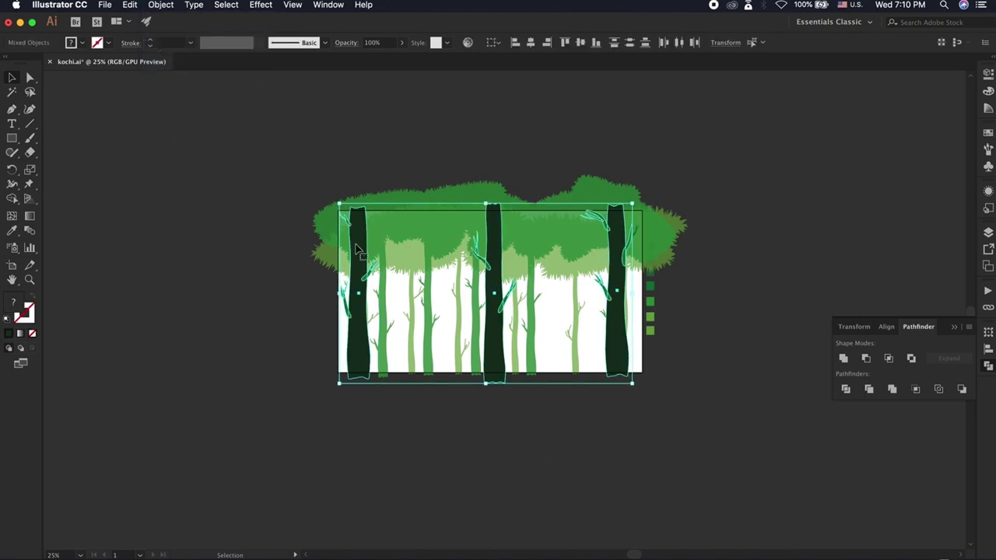
pyautogui.click(892, 389)
pyautogui.click(691, 451)
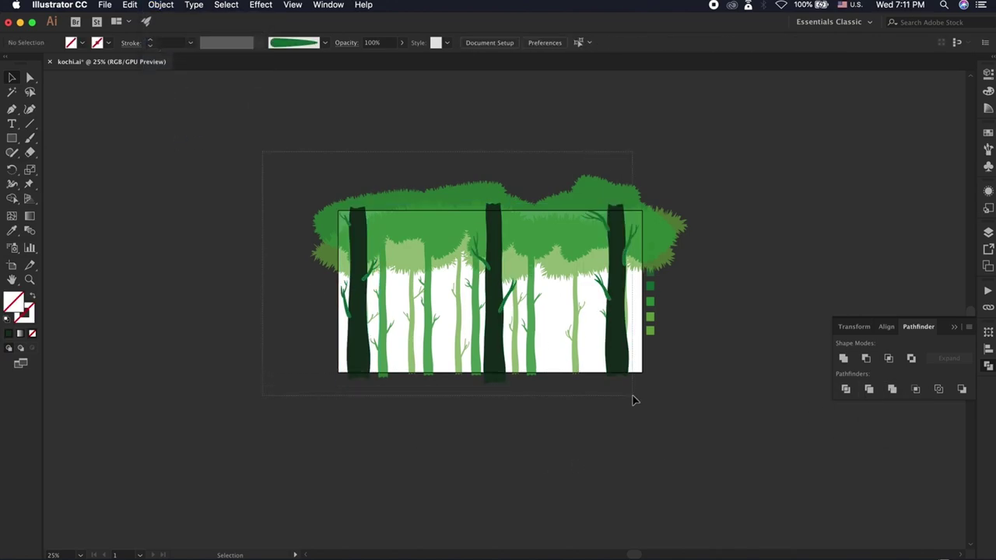
pyautogui.moveTo(631, 399); pyautogui.dragTo(632, 400)
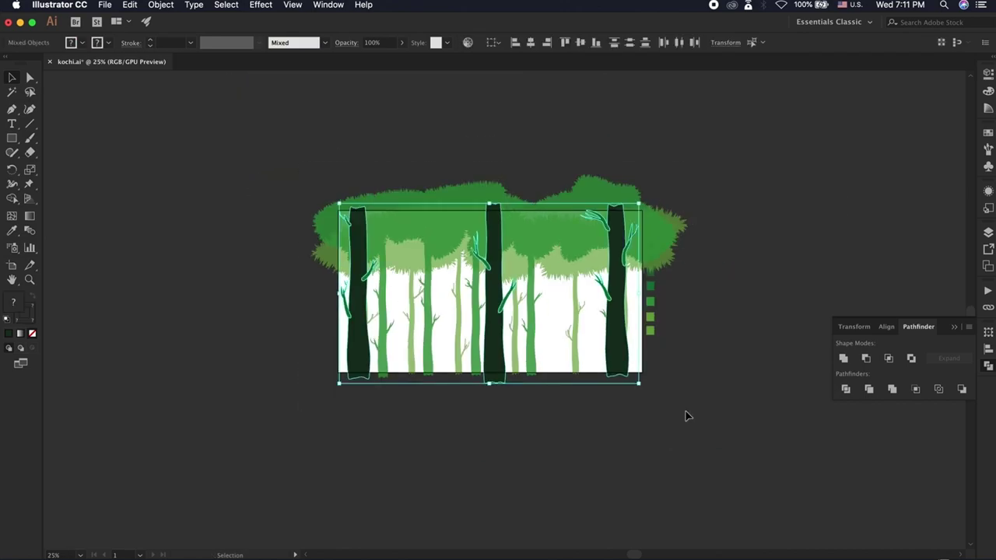
pyautogui.press('super+equal')
pyautogui.press('super+equal')
pyautogui.hotkey('shift', 'm')
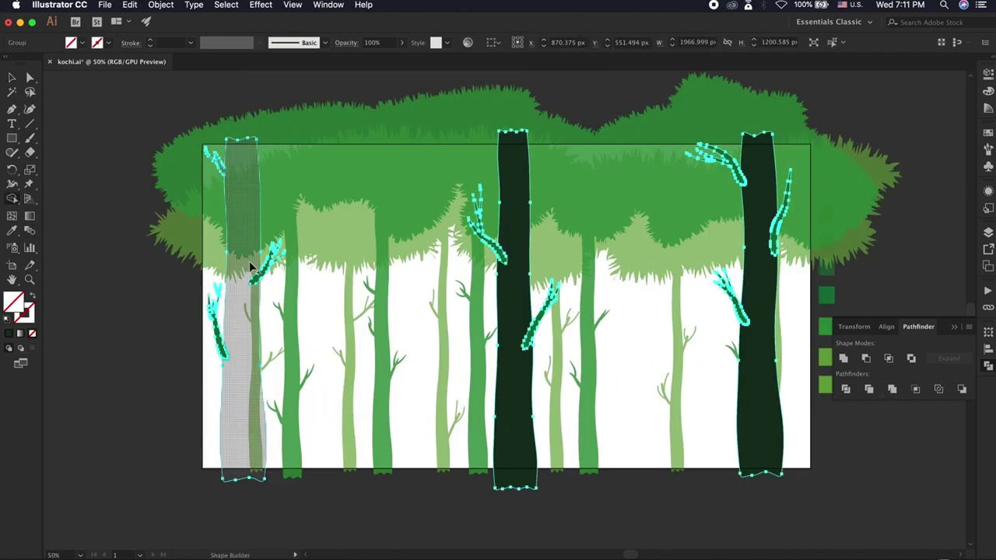
# Merge each trunk's pieces into one shape and fill them with the darkest swatch green
pyautogui.keyDown('alt'); pyautogui.click(252, 268); pyautogui.keyUp('alt')
pyautogui.keyDown('alt'); pyautogui.click(525, 340); pyautogui.keyUp('alt')
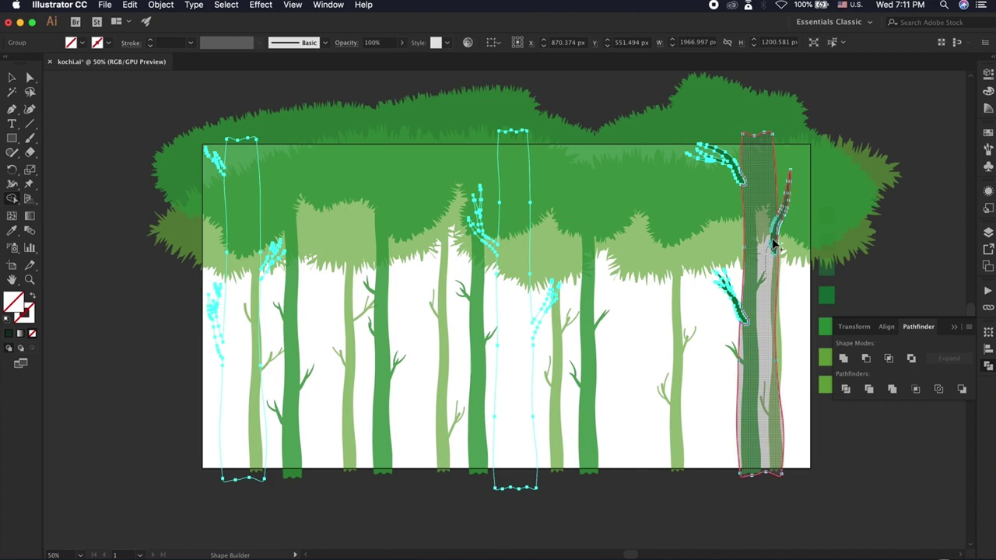
pyautogui.keyDown('alt'); pyautogui.click(759, 309); pyautogui.keyUp('alt')
pyautogui.press('i')
pyautogui.hscroll(5, 778, 334)
pyautogui.click(988, 232)
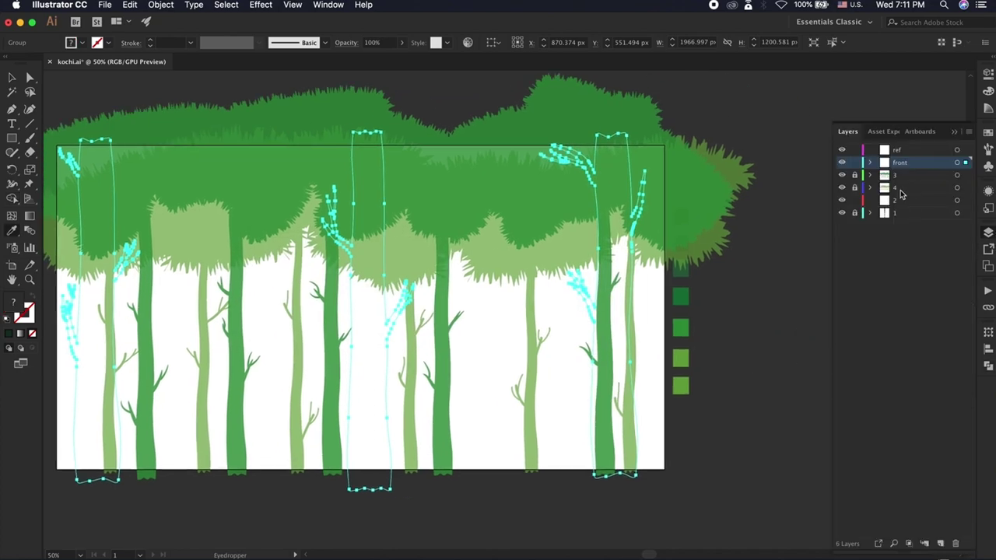
pyautogui.moveTo(841, 174); pyautogui.dragTo(840, 212)
pyautogui.click(681, 241)
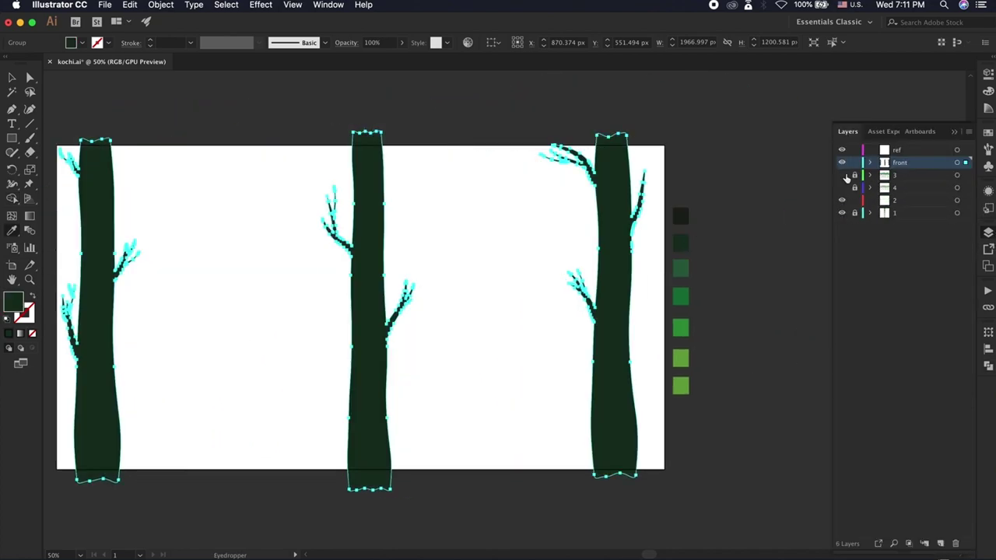
pyautogui.moveTo(841, 174); pyautogui.dragTo(841, 215)
pyautogui.click(952, 131)
# Check the forest artwork in the Layers panel, including a tree on layer 4
pyautogui.hotkey('ctrl', '-')
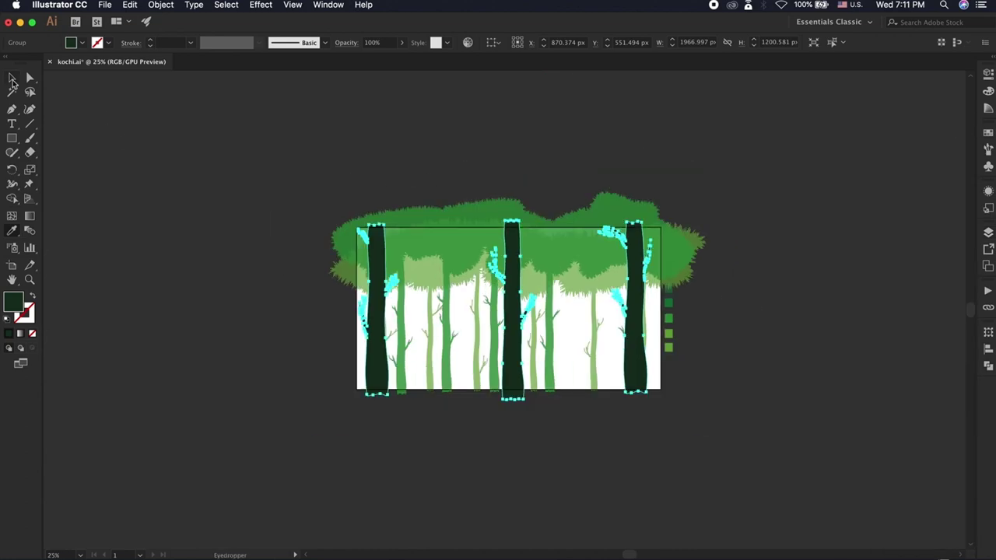
pyautogui.press('v')
pyautogui.hotkey('ctrl', 'shift', 'a')
pyautogui.click(987, 231)
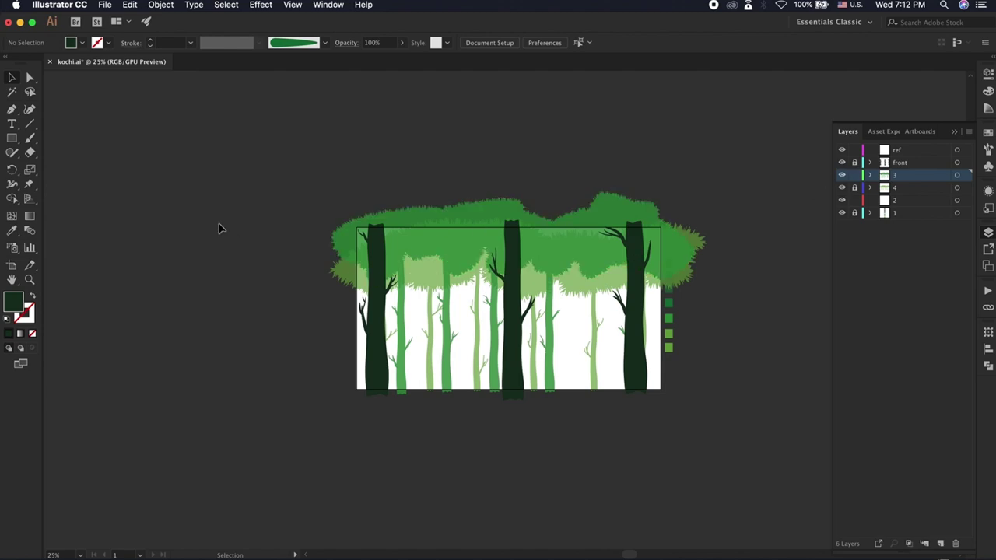
pyautogui.hotkey('ctrl', 'a')
pyautogui.click(302, 196)
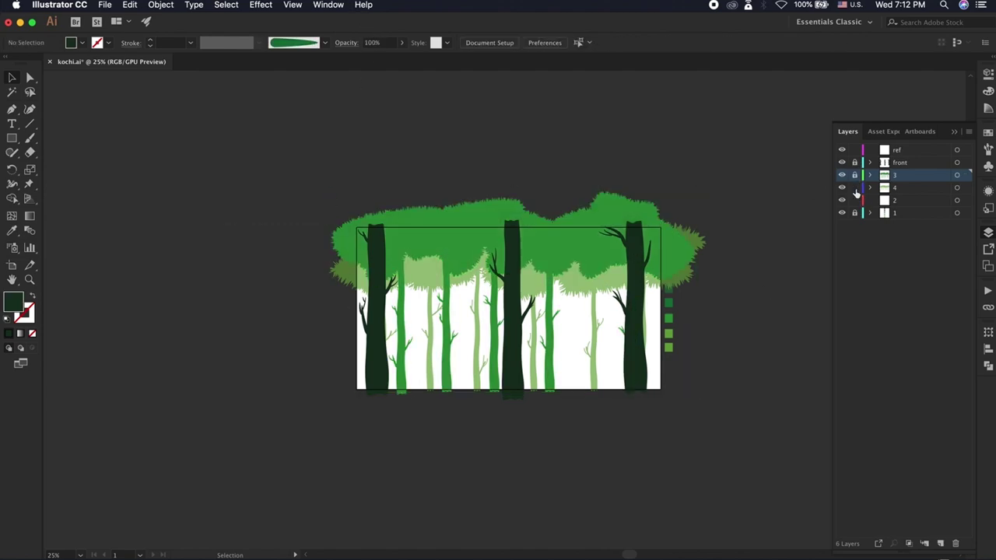
pyautogui.click(609, 351)
pyautogui.click(276, 272)
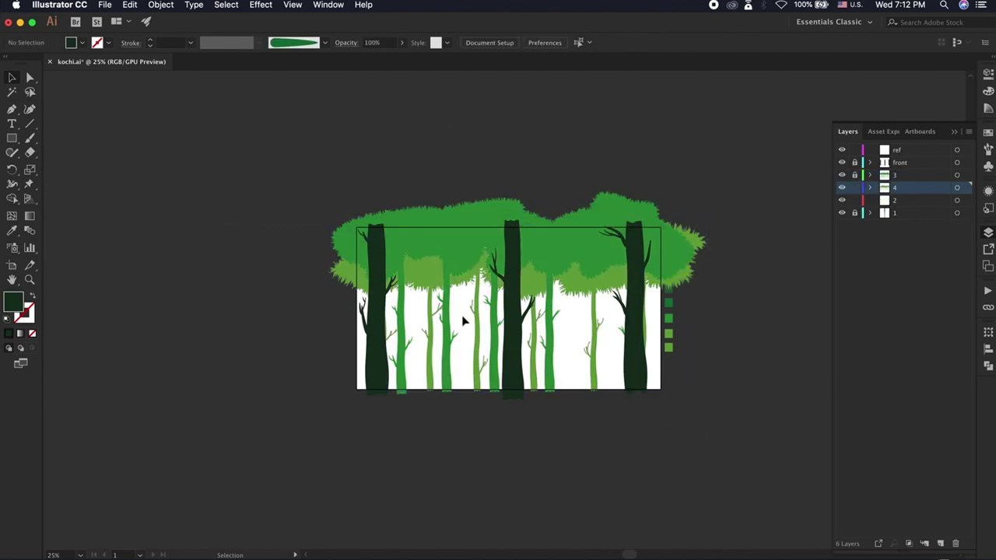
pyautogui.hotkey('ctrl', '=')
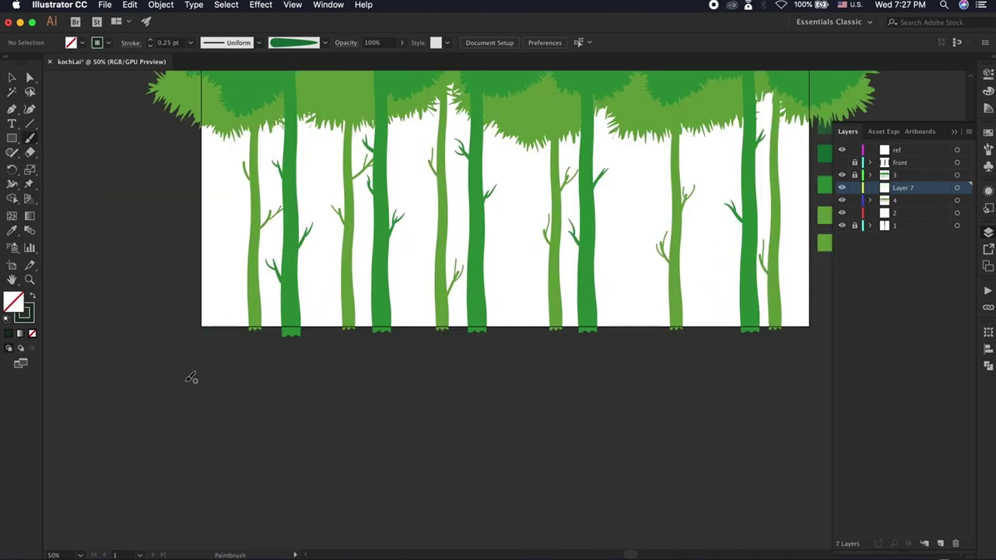
# At 100% zoom, paint a dozen short upward grass blades across the bottom-left, over the light trunk's base
pyautogui.hotkey('ctrl', '1')
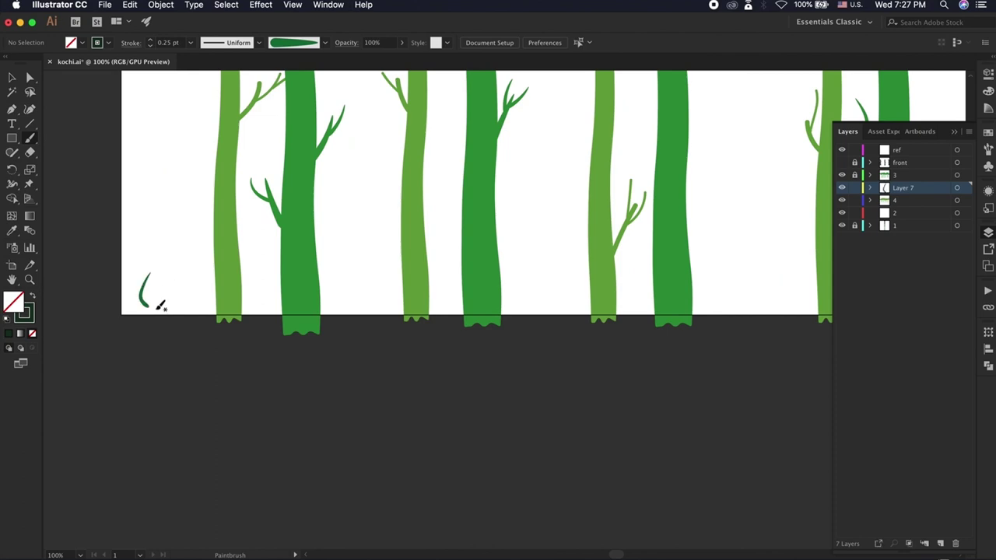
pyautogui.moveTo(155, 305)
pyautogui.mouseDown()
pyautogui.moveTo(165, 274)
pyautogui.moveTo(144, 269)
pyautogui.mouseUp()
pyautogui.moveTo(173, 303)
pyautogui.mouseDown()
pyautogui.moveTo(185, 268)
pyautogui.moveTo(213, 264)
pyautogui.mouseUp()
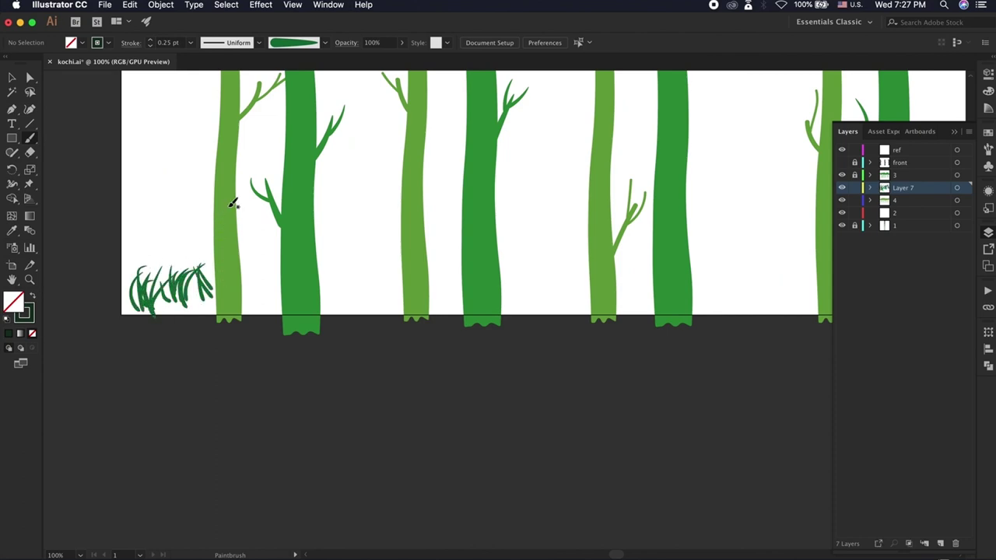
pyautogui.moveTo(134, 301); pyautogui.dragTo(129, 248)
pyautogui.moveTo(147, 284); pyautogui.dragTo(149, 249)
pyautogui.moveTo(165, 304); pyautogui.dragTo(170, 243)
pyautogui.moveTo(179, 281); pyautogui.dragTo(196, 257)
pyautogui.moveTo(208, 249); pyautogui.dragTo(185, 286)
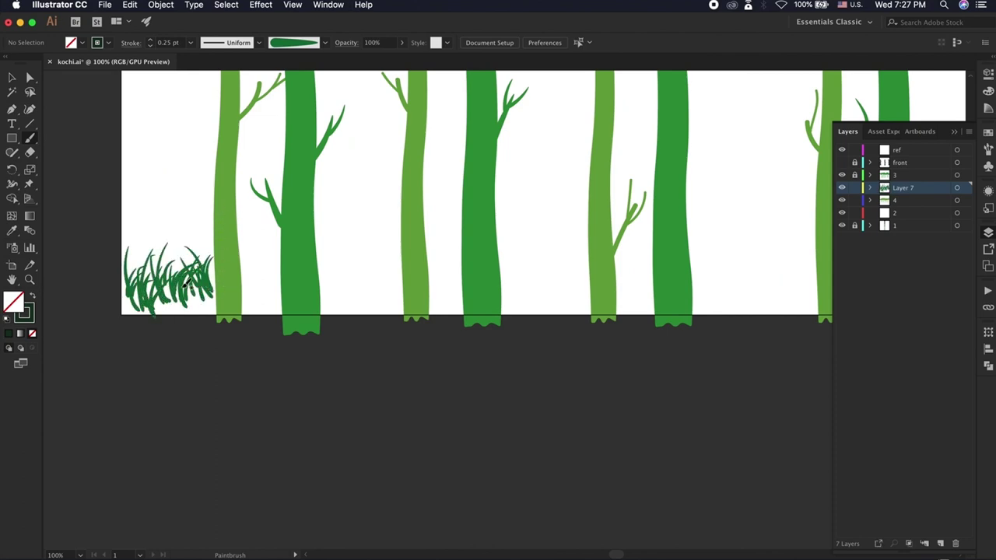
pyautogui.moveTo(133, 303); pyautogui.dragTo(137, 264)
pyautogui.moveTo(207, 288); pyautogui.dragTo(226, 238)
pyautogui.moveTo(222, 296); pyautogui.dragTo(236, 251)
pyautogui.moveTo(232, 291); pyautogui.dragTo(249, 266)
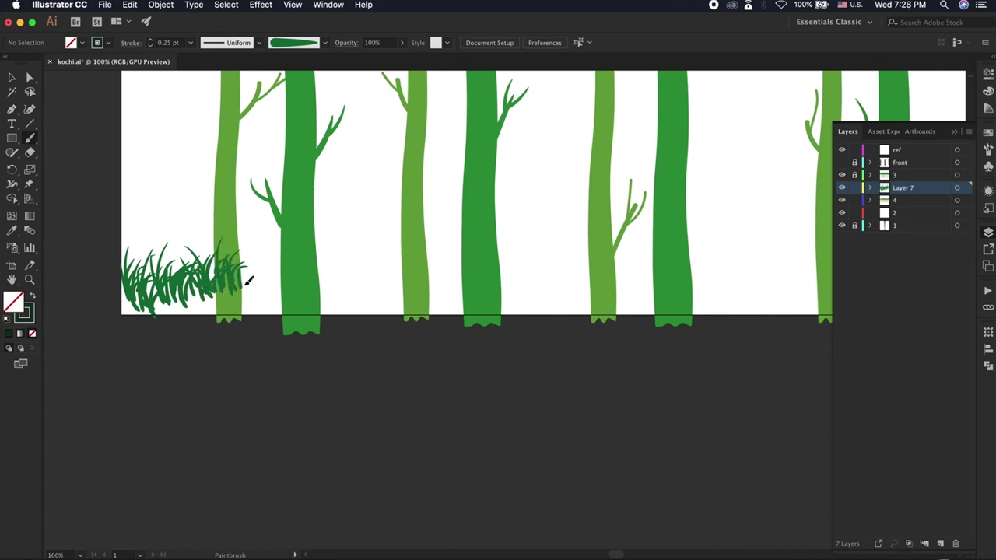
pyautogui.moveTo(250, 307); pyautogui.dragTo(256, 279)
pyautogui.moveTo(246, 308); pyautogui.dragTo(258, 252)
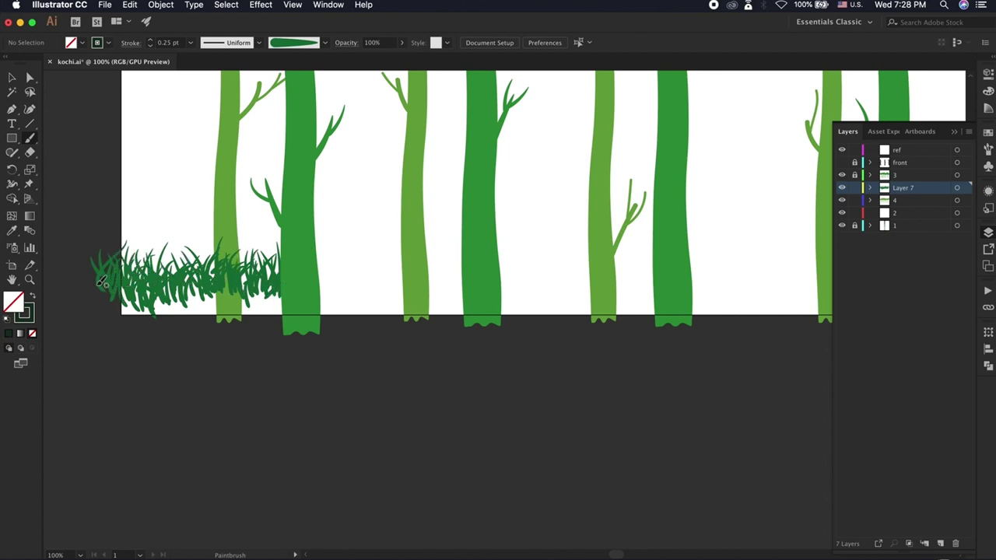
pyautogui.press('v')
pyautogui.hotkey('ctrl', 'a')
# Move the grass clump below the artboard and place a copy along the artboard's bottom edge
pyautogui.moveTo(243, 276); pyautogui.dragTo(284, 350)
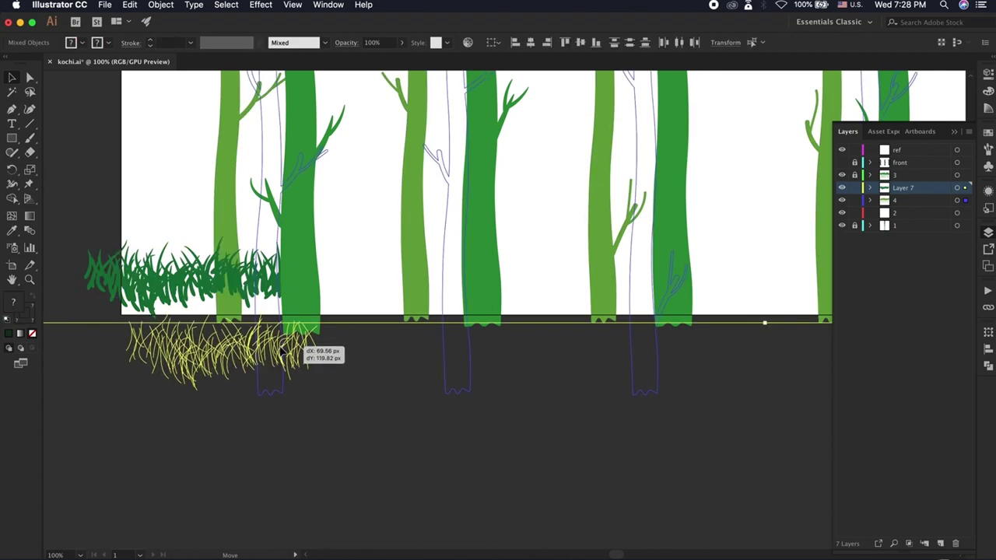
pyautogui.hotkey('ctrl', 'z')
pyautogui.click(869, 188)
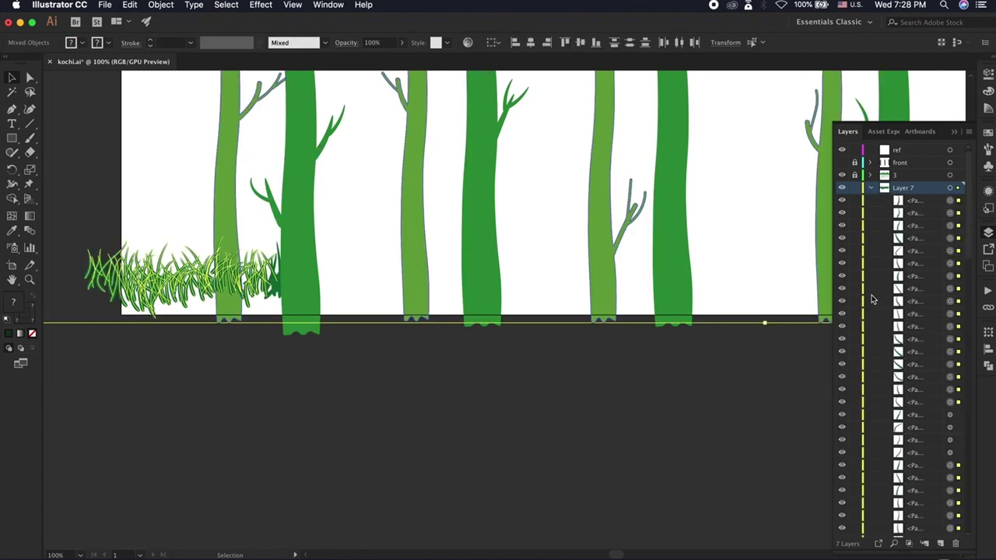
pyautogui.scroll(-10, 894, 350)
pyautogui.scroll(-5, 895, 350)
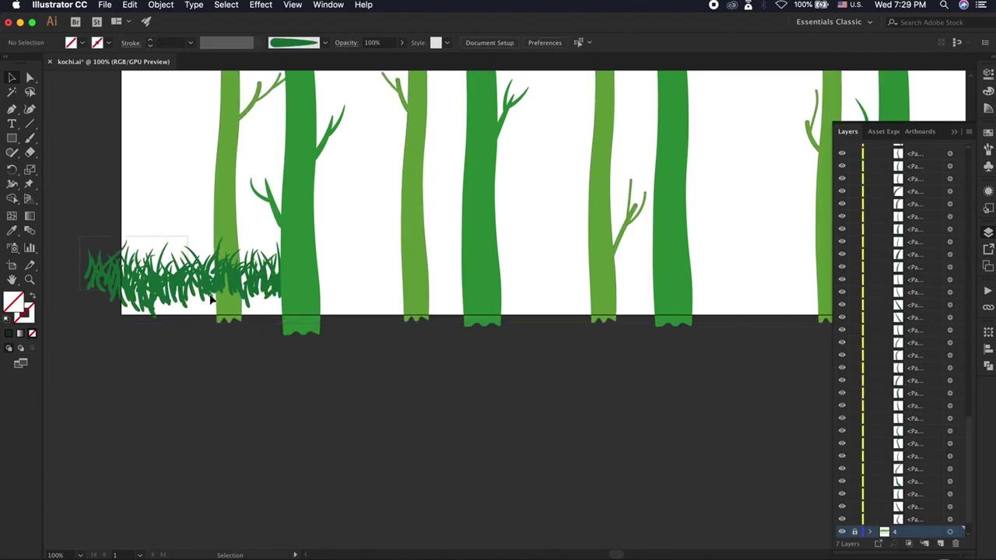
pyautogui.click(187, 276)
pyautogui.moveTo(202, 283)
pyautogui.mouseDown()
pyautogui.moveTo(211, 389)
pyautogui.moveTo(560, 393)
pyautogui.mouseUp()
pyautogui.hscroll(2, 506, 373)
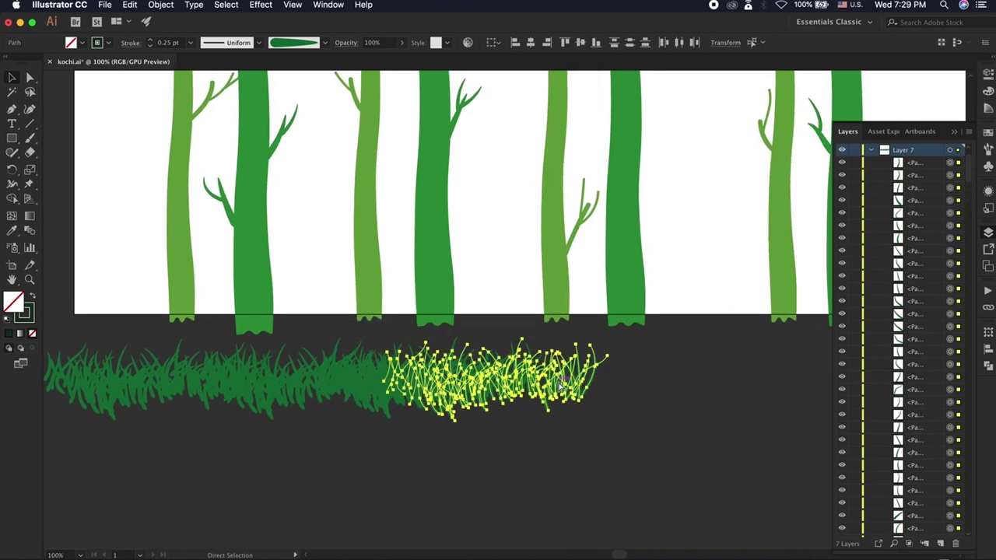
pyautogui.moveTo(602, 289)
pyautogui.mouseDown()
pyautogui.moveTo(412, 382)
pyautogui.moveTo(132, 384)
pyautogui.moveTo(476, 316)
pyautogui.mouseUp()
# Make a vertically reflected copy of the grass and move it to the lower left
pyautogui.rightClick(451, 319)
pyautogui.click(599, 517)
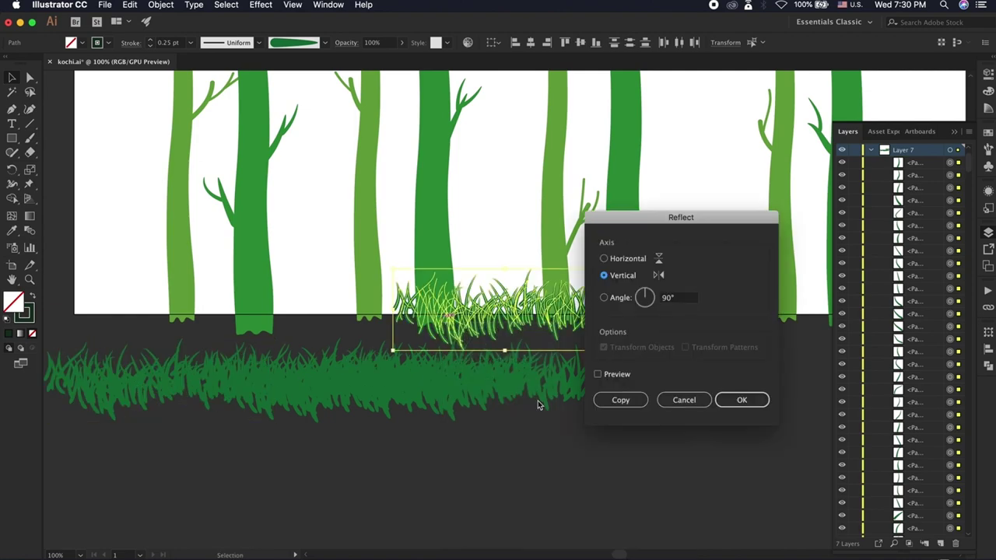
pyautogui.click(620, 399)
pyautogui.moveTo(510, 311); pyautogui.dragTo(164, 384)
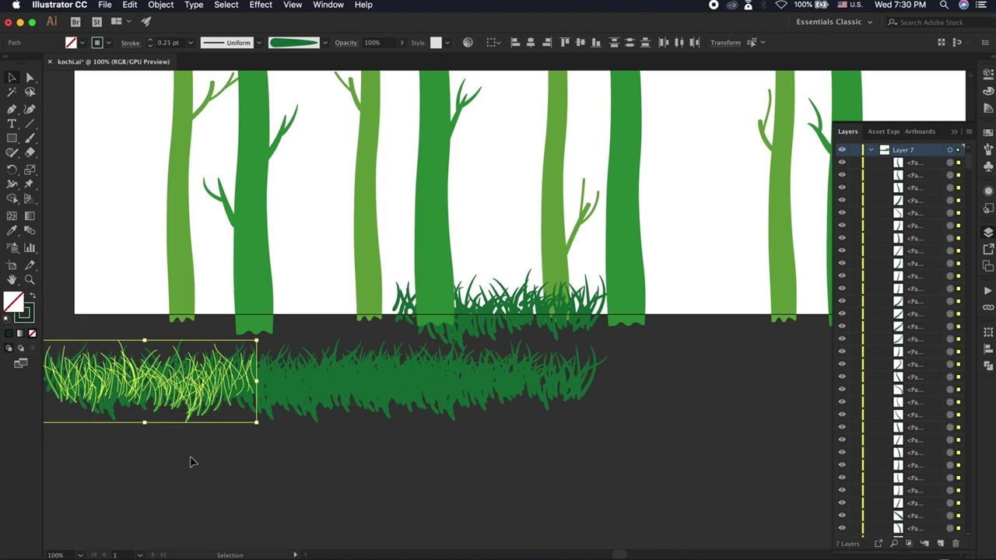
pyautogui.click(459, 307)
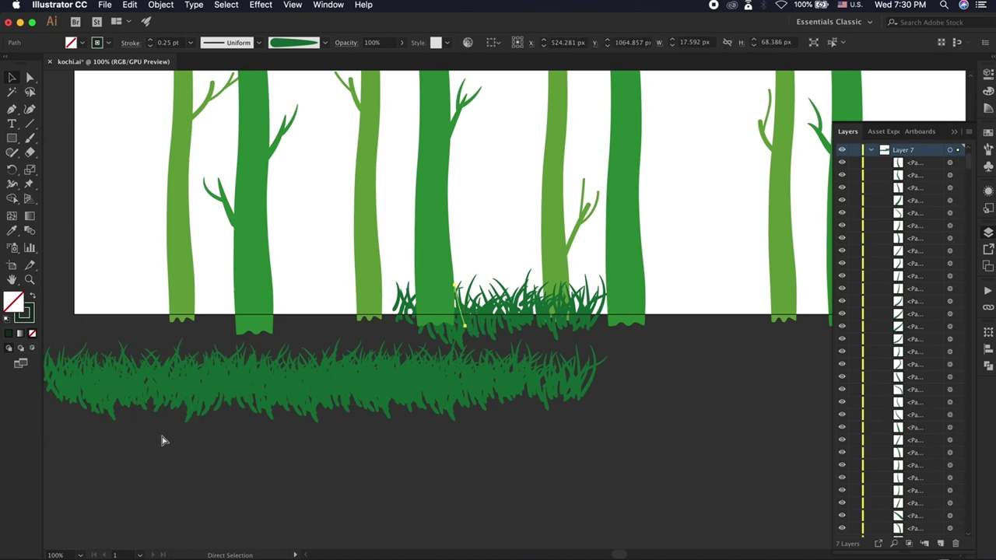
pyautogui.hotkey('ctrl', '-')
pyautogui.press('v')
pyautogui.moveTo(200, 347); pyautogui.dragTo(441, 453)
# Expand the grass brush strokes into filled shapes and delete the stray tuft among the trees
pyautogui.click(161, 4)
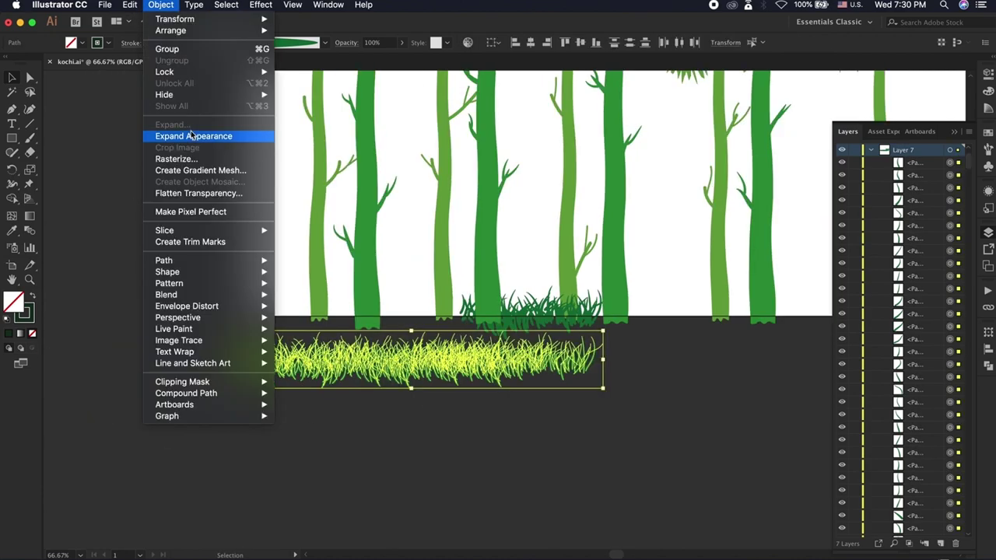
pyautogui.click(179, 135)
pyautogui.click(601, 332)
pyautogui.press('Delete')
# Merge the lower grass strip's blades into combined shapes with Pathfinder
pyautogui.click(299, 360)
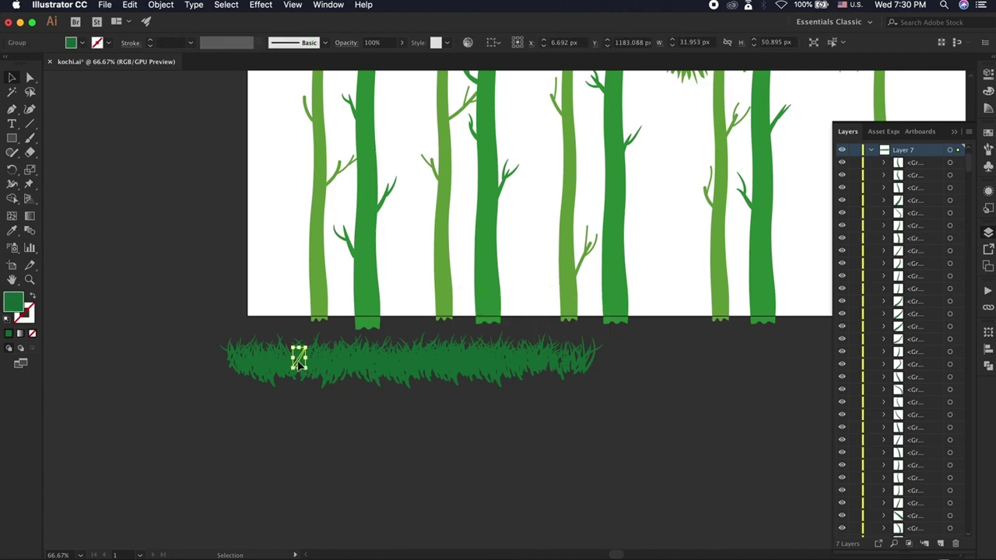
pyautogui.click(391, 388)
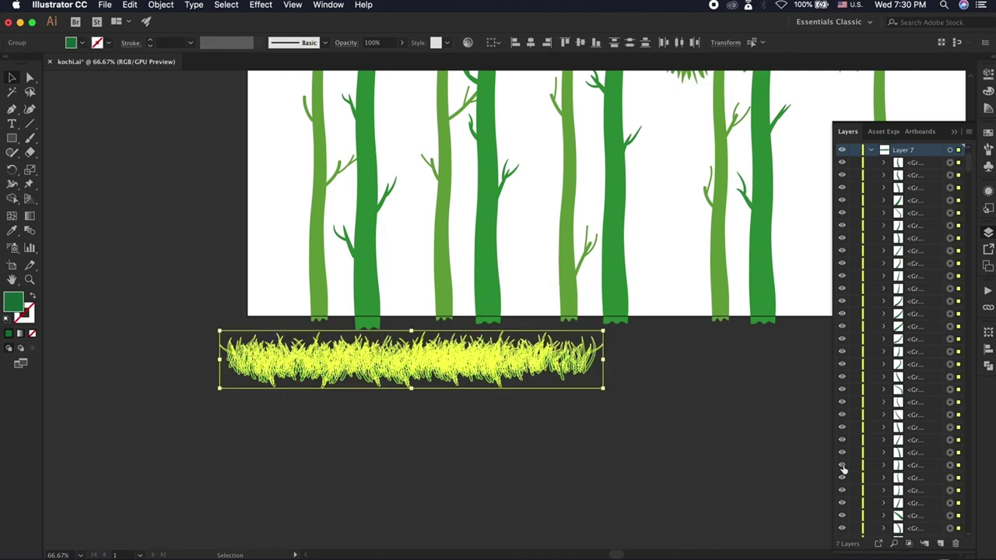
pyautogui.click(988, 364)
pyautogui.click(886, 392)
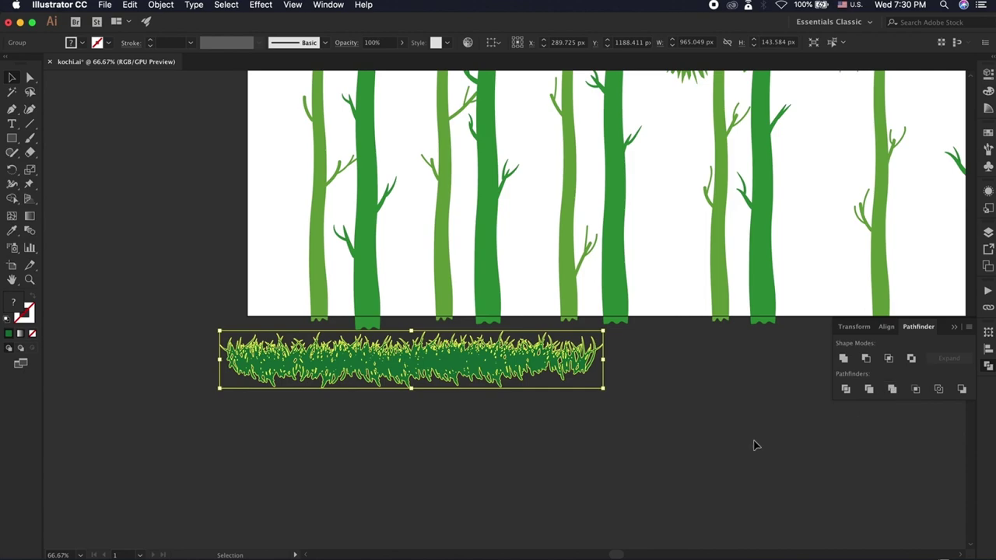
pyautogui.click(210, 349)
# Lay pasted grass copies side by side along the artboard's bottom edge
pyautogui.moveTo(427, 379)
pyautogui.mouseDown()
pyautogui.moveTo(520, 333)
pyautogui.moveTo(720, 383)
pyautogui.mouseUp()
pyautogui.hscroll(5, 645, 444)
pyautogui.hotkey('ctrl', 'v')
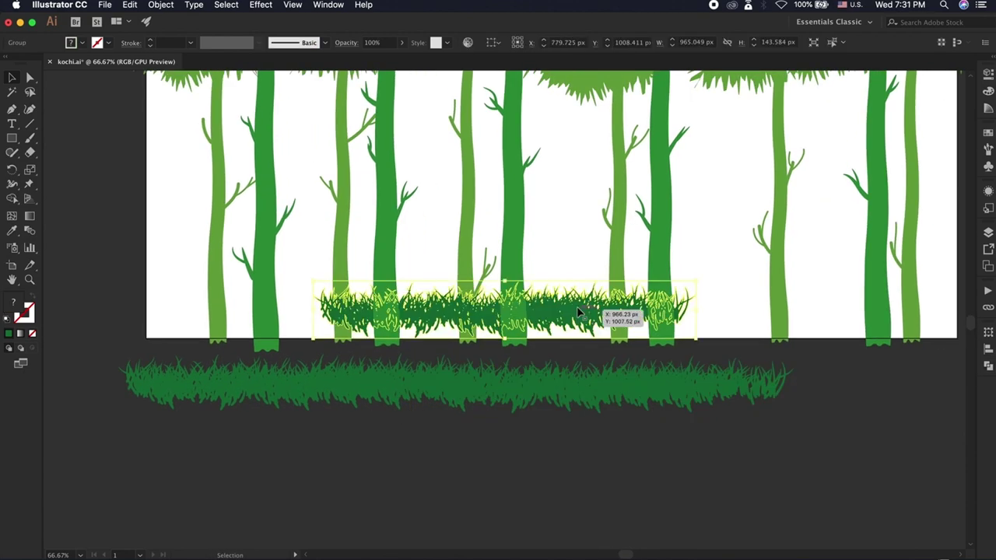
pyautogui.moveTo(578, 312); pyautogui.dragTo(831, 378)
pyautogui.click(758, 452)
pyautogui.hotkey('ctrl', '-')
pyautogui.hotkey('ctrl', '-')
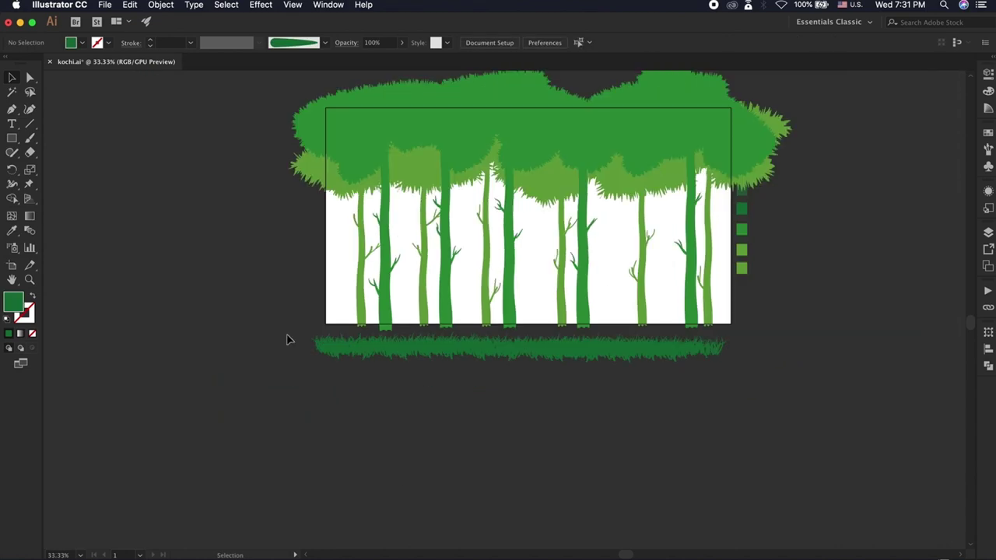
pyautogui.moveTo(641, 355); pyautogui.dragTo(652, 325)
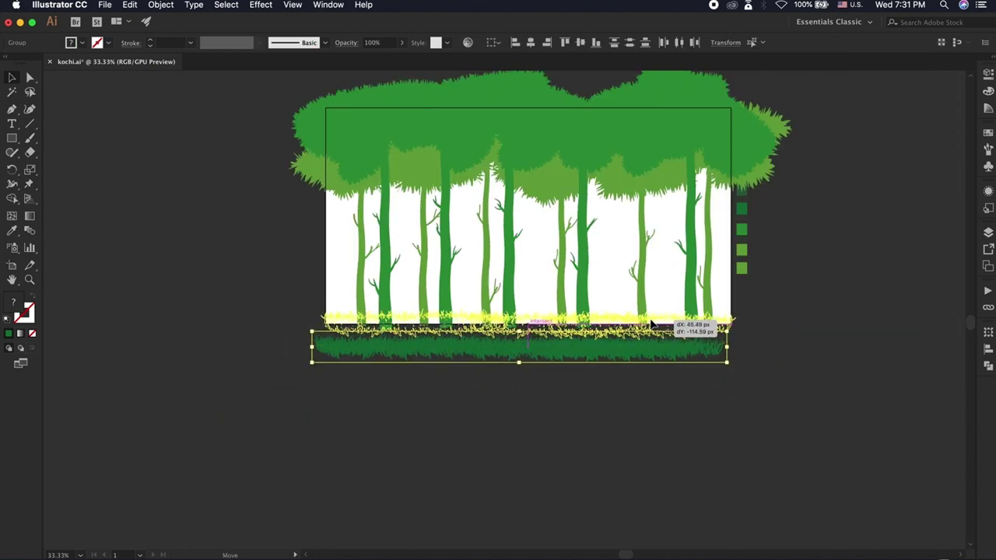
pyautogui.moveTo(652, 325); pyautogui.dragTo(560, 322)
pyautogui.click(479, 420)
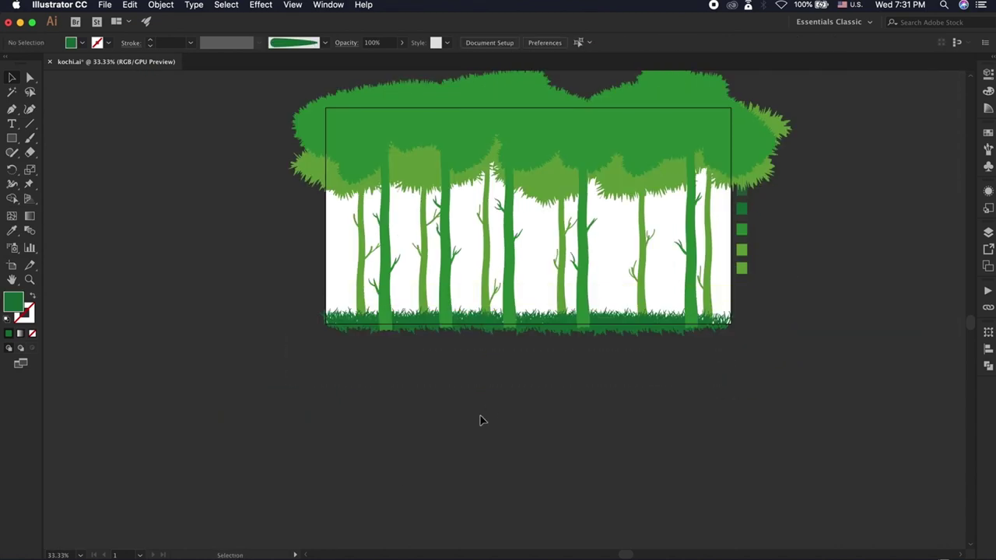
# Shift the left grass group rightward so it runs past the artboard edge
pyautogui.hotkey('ctrl', '+')
pyautogui.scroll(1, 822, 382)
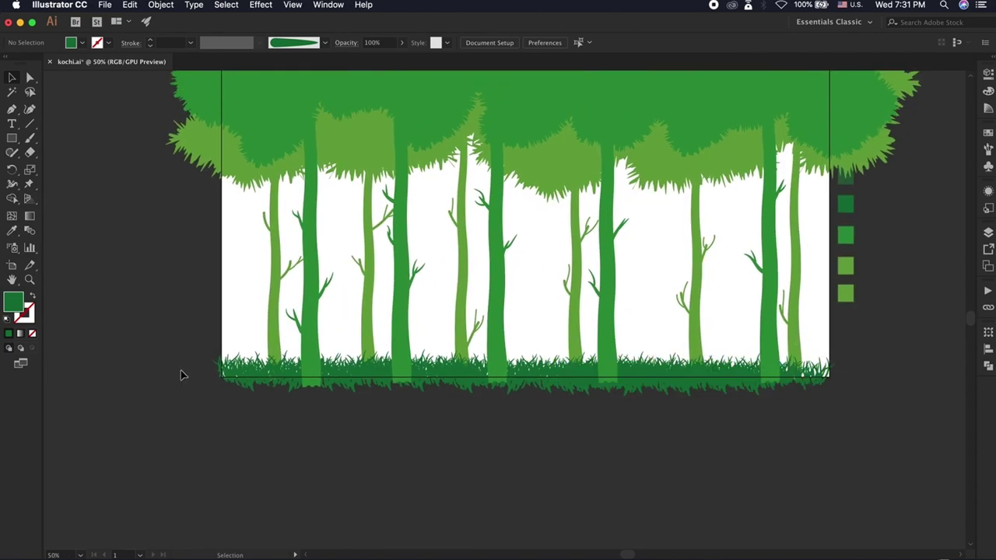
pyautogui.click(267, 392)
pyautogui.moveTo(267, 391); pyautogui.dragTo(836, 389)
pyautogui.click(755, 456)
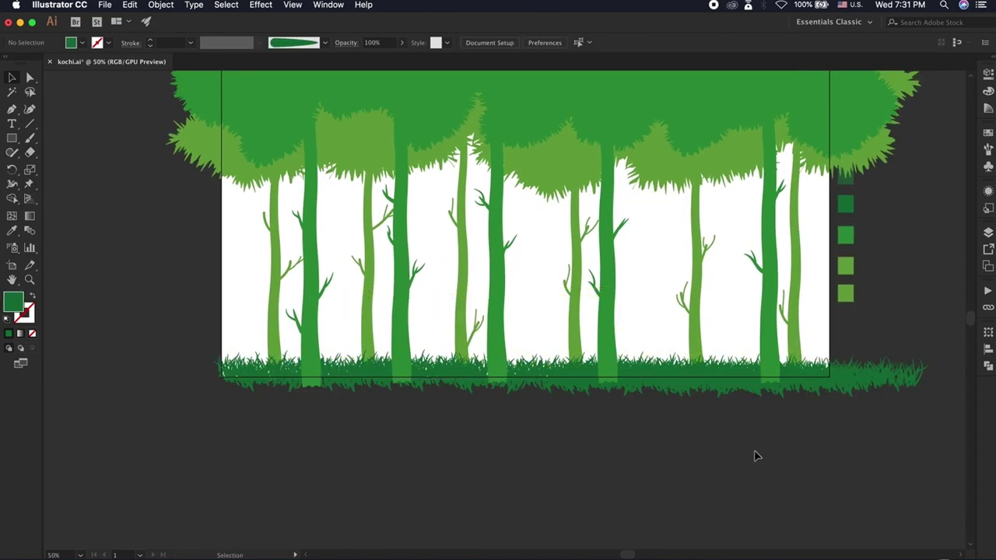
pyautogui.hscroll(3, 390, 463)
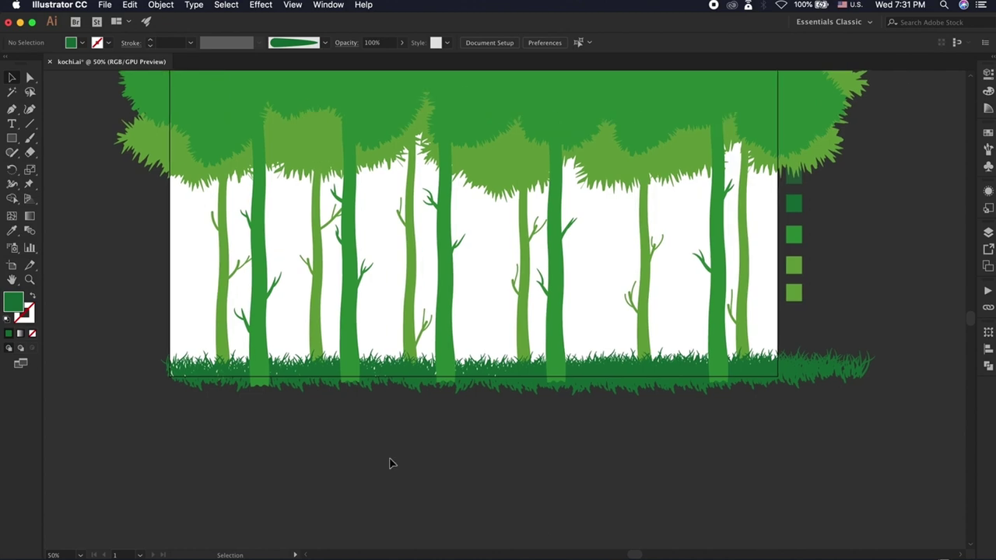
pyautogui.press('super+minus')
pyautogui.press('super+minus')
# Make the 'front' layer visible to reveal the dark foreground trunks
pyautogui.click(988, 232)
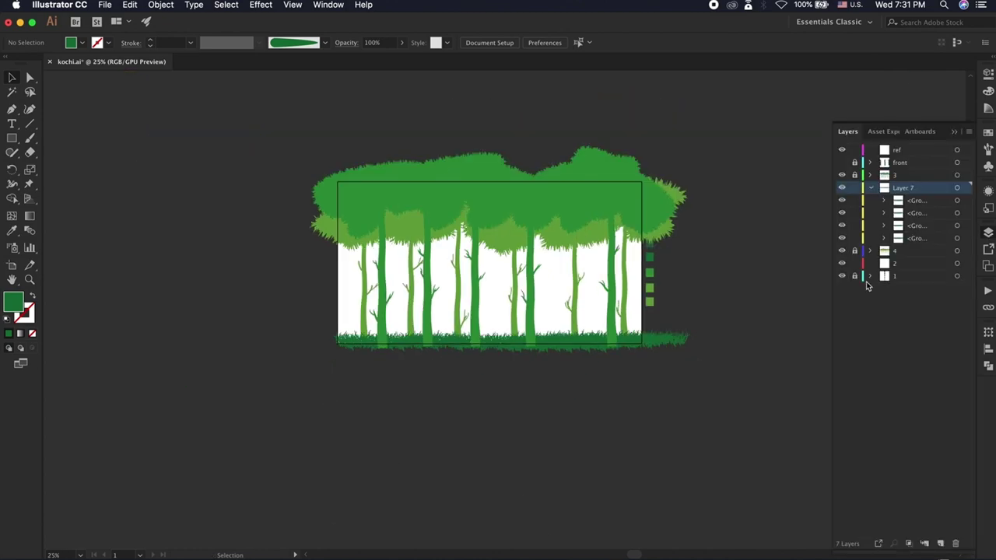
pyautogui.click(840, 162)
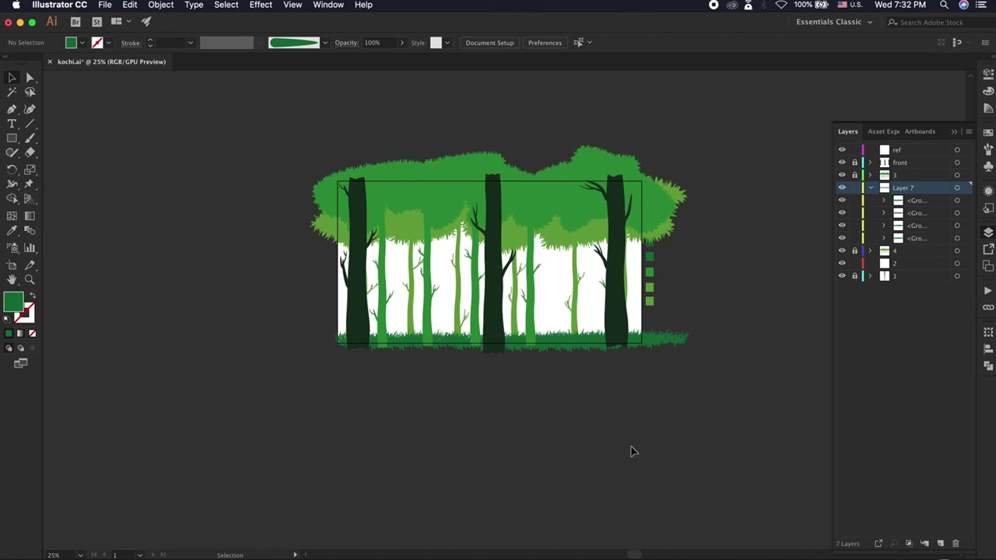
pyautogui.press('super+plus')
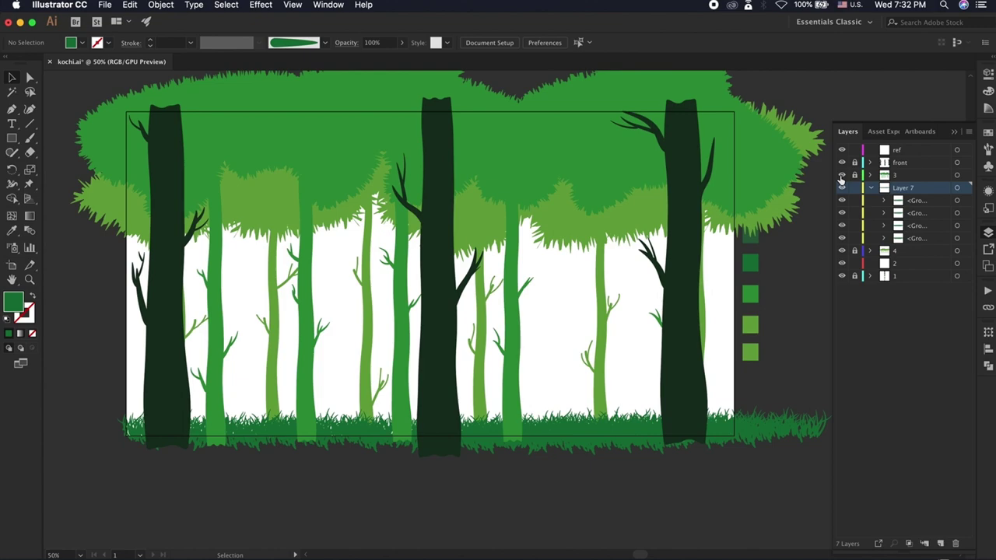
# Check the ref.png layers and zoom out over the whole elephant sketch
pyautogui.click(954, 132)
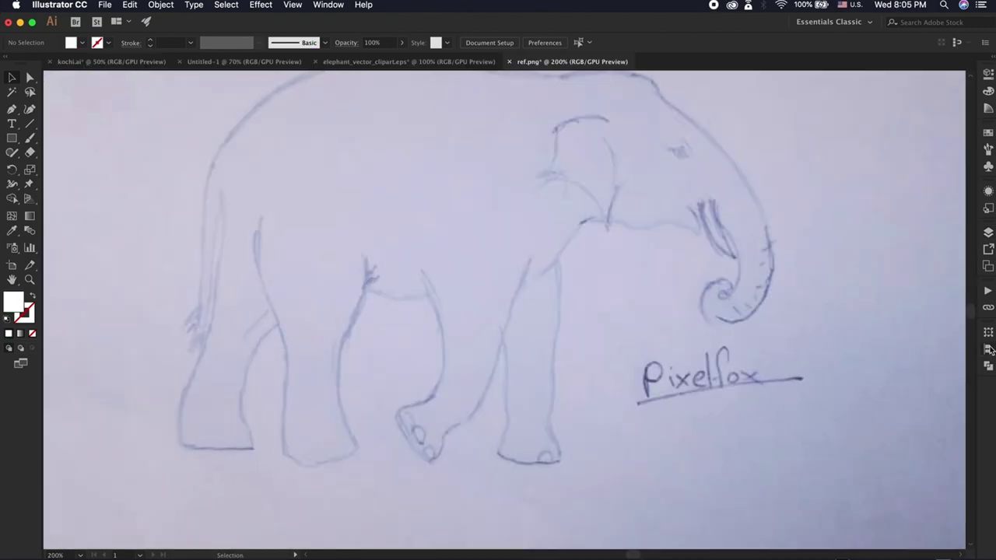
pyautogui.click(989, 234)
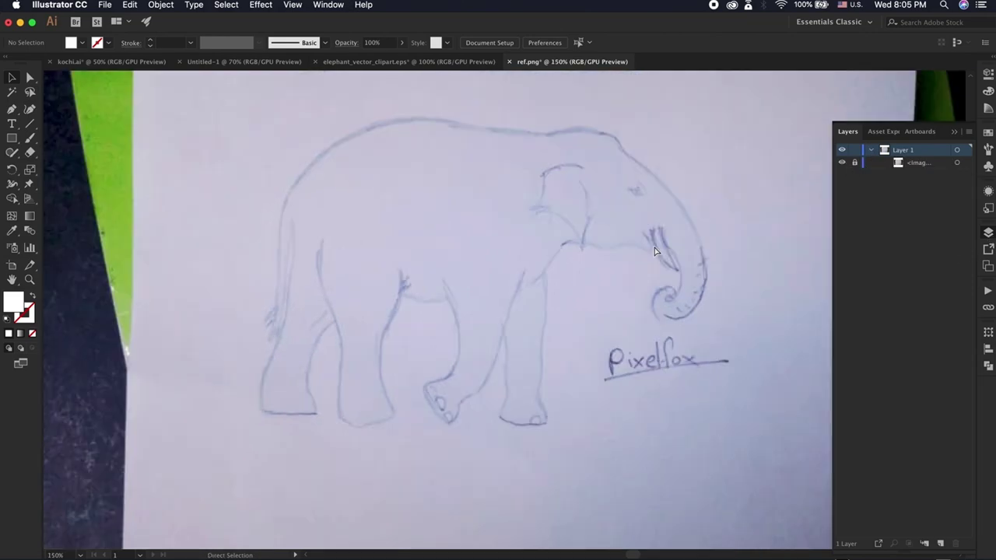
pyautogui.hotkey('ctrl', '-')
pyautogui.hotkey('ctrl', '-')
pyautogui.hotkey('ctrl', '-')
# Pick the Curvature Tool with a green 0.25 pt stroke and zoom in on the sketch
pyautogui.click(29, 114)
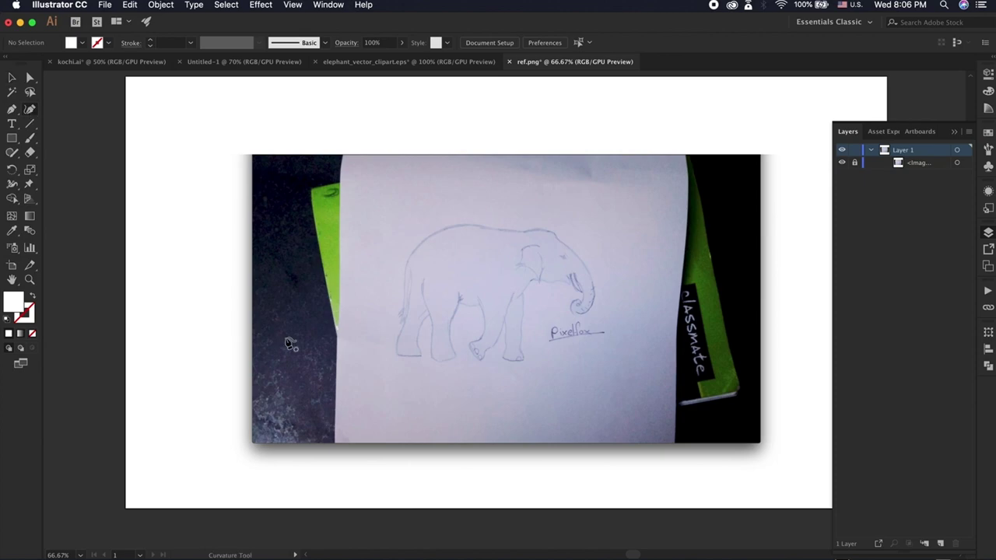
pyautogui.press(',')
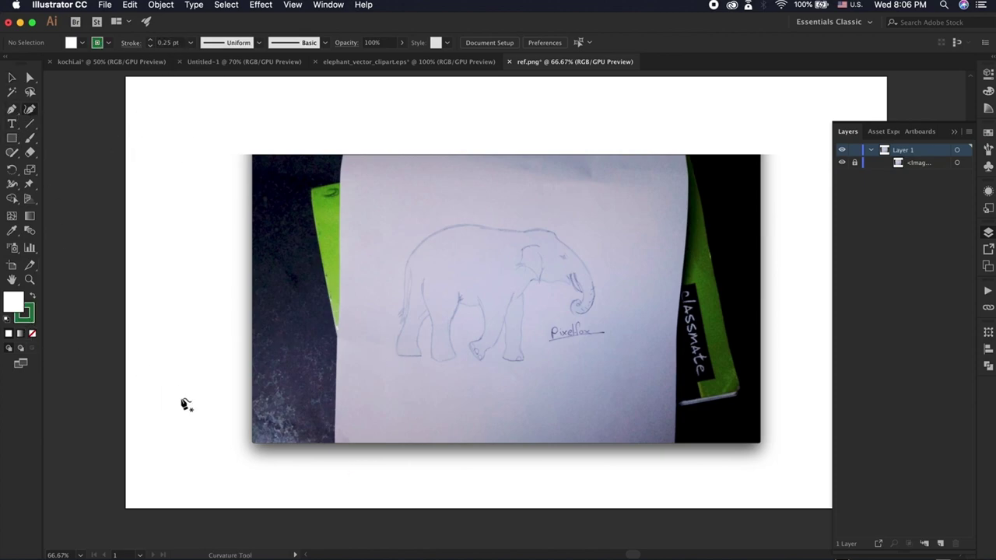
pyautogui.hotkey('ctrl', '1')
pyautogui.hotkey('ctrl', '+')
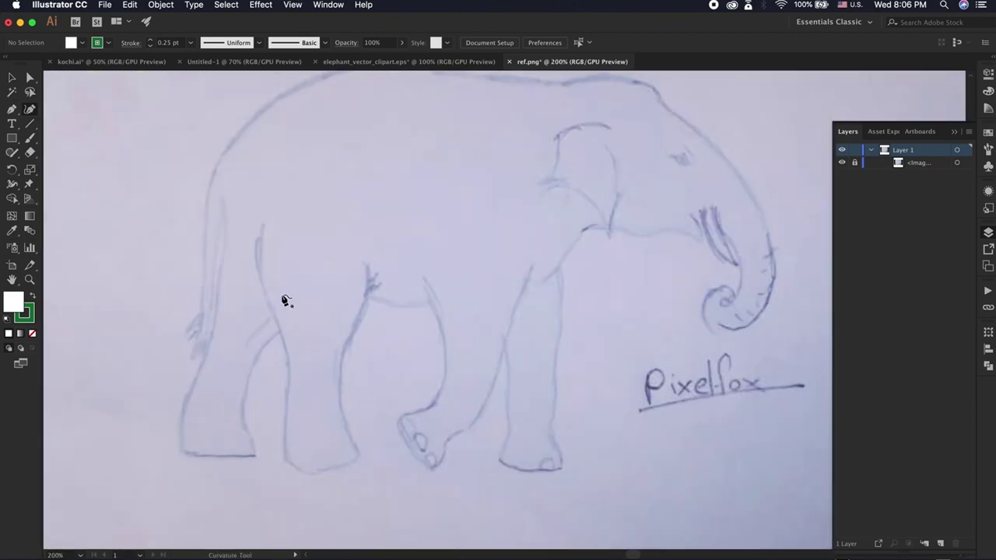
# Start the unfilled elephant outline at the back foot and trace up the back leg
pyautogui.click(254, 455)
pyautogui.click(232, 454)
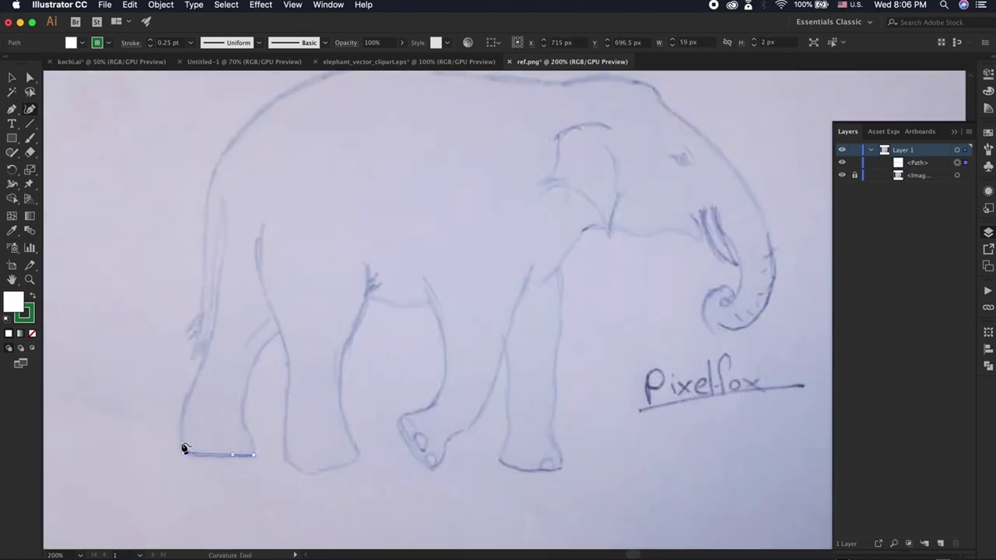
pyautogui.click(184, 451)
pyautogui.click(181, 423)
pyautogui.click(33, 334)
pyautogui.click(182, 406)
pyautogui.click(199, 371)
pyautogui.click(207, 346)
pyautogui.click(221, 275)
pyautogui.click(223, 247)
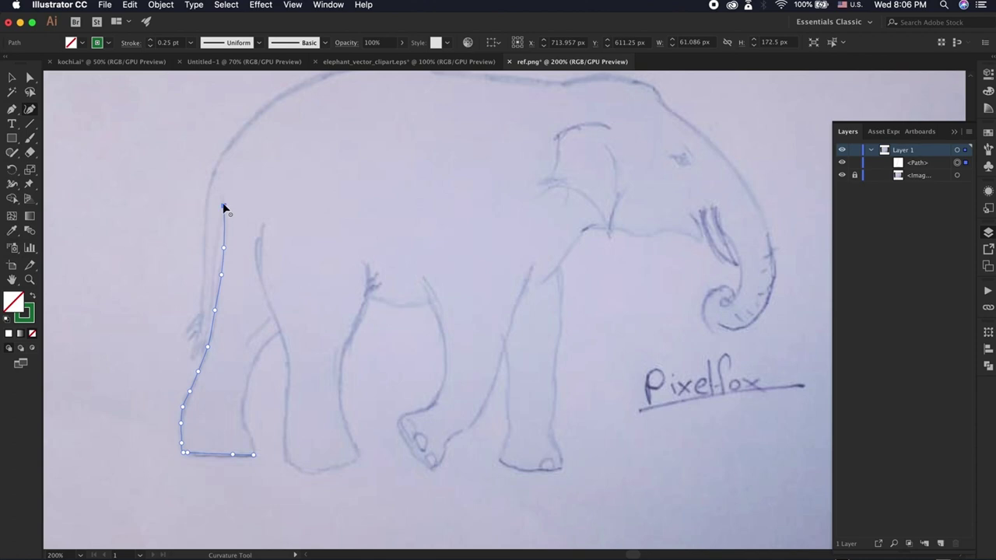
pyautogui.scroll(4, 171, 223)
# Trace along the elephant's back, over the head and down the trunk to its curled tip
pyautogui.click(252, 164)
pyautogui.click(303, 137)
pyautogui.click(381, 126)
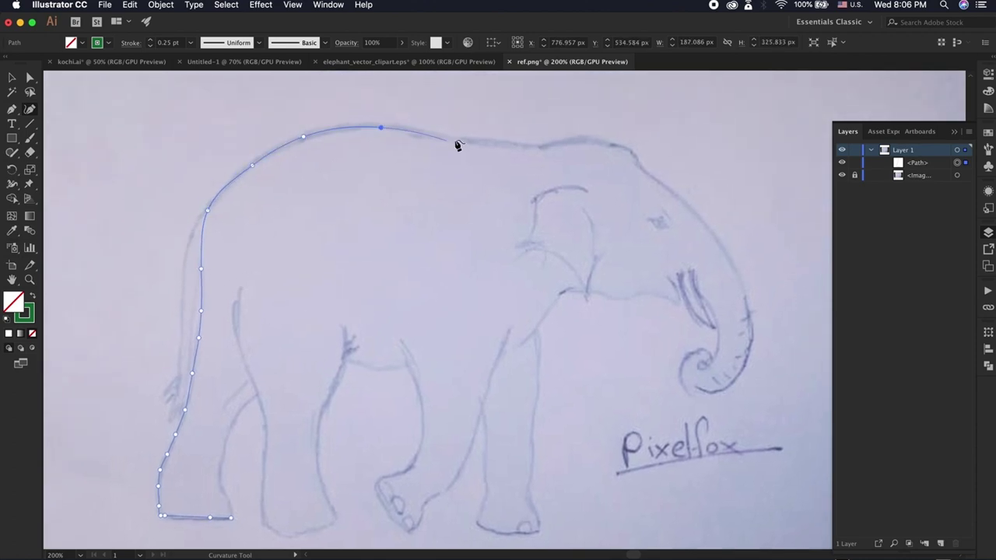
pyautogui.click(455, 139)
pyautogui.click(626, 148)
pyautogui.click(649, 172)
pyautogui.click(690, 207)
pyautogui.click(742, 289)
pyautogui.click(748, 351)
pyautogui.click(728, 386)
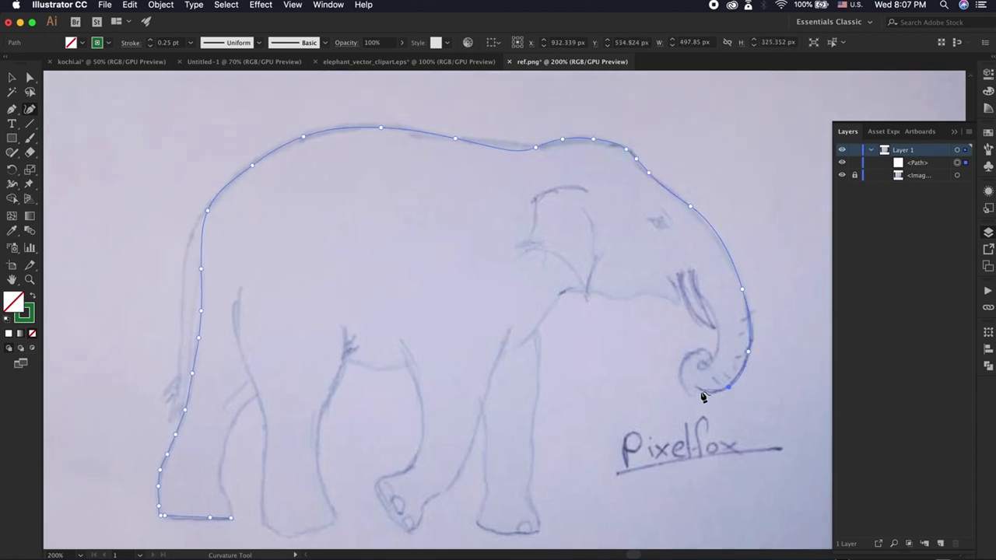
pyautogui.scroll(2, 709, 361)
pyautogui.scroll(2, 703, 366)
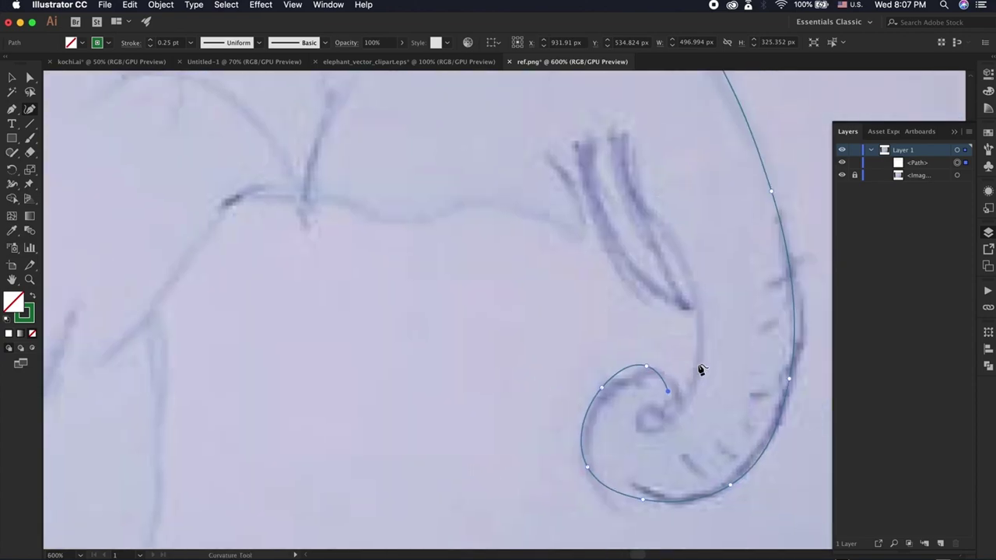
# Trace the trunk's inner edge and underside, undoing two misplaced points
pyautogui.click(649, 433)
pyautogui.click(679, 420)
pyautogui.click(694, 371)
pyautogui.click(685, 279)
pyautogui.click(652, 227)
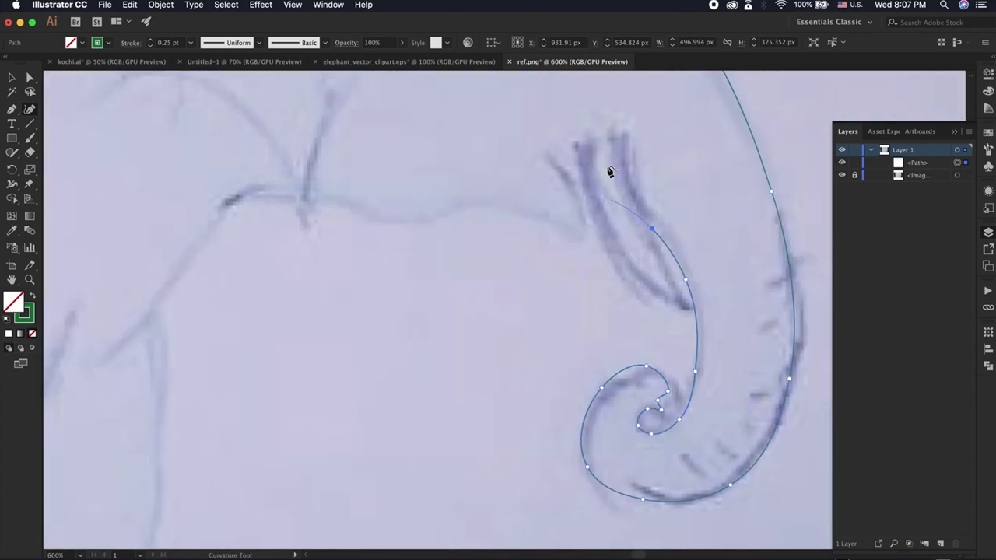
pyautogui.click(606, 166)
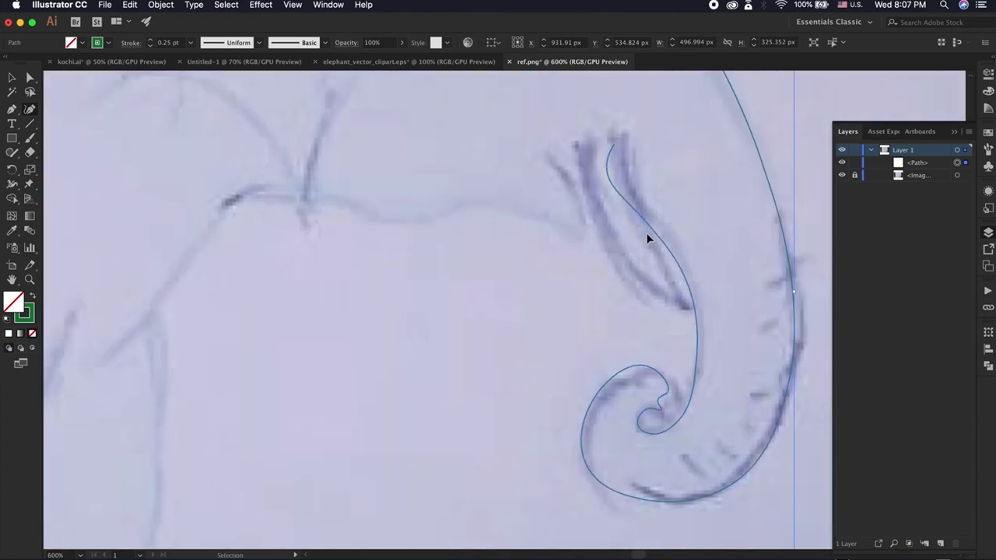
pyautogui.hotkey('ctrl', 'z')
pyautogui.hotkey('ctrl', 'z')
pyautogui.click(605, 225)
pyautogui.click(535, 209)
pyautogui.click(425, 218)
pyautogui.scroll(-3, 166, 378)
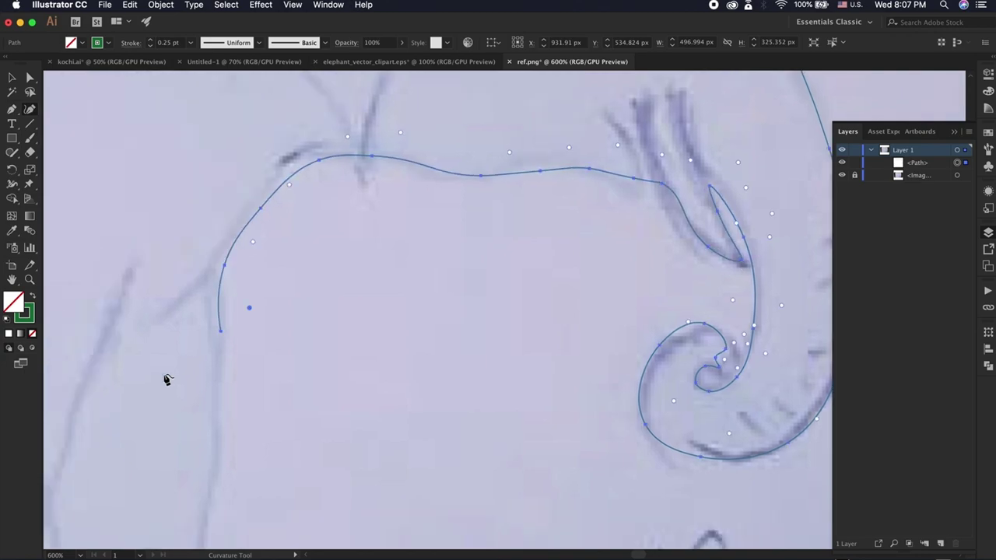
# Trace around the front leg and foot, then down the back leg to close the outline
pyautogui.click(576, 430)
pyautogui.click(577, 480)
pyautogui.click(535, 520)
pyautogui.click(523, 512)
pyautogui.click(530, 500)
pyautogui.click(535, 469)
pyautogui.click(533, 411)
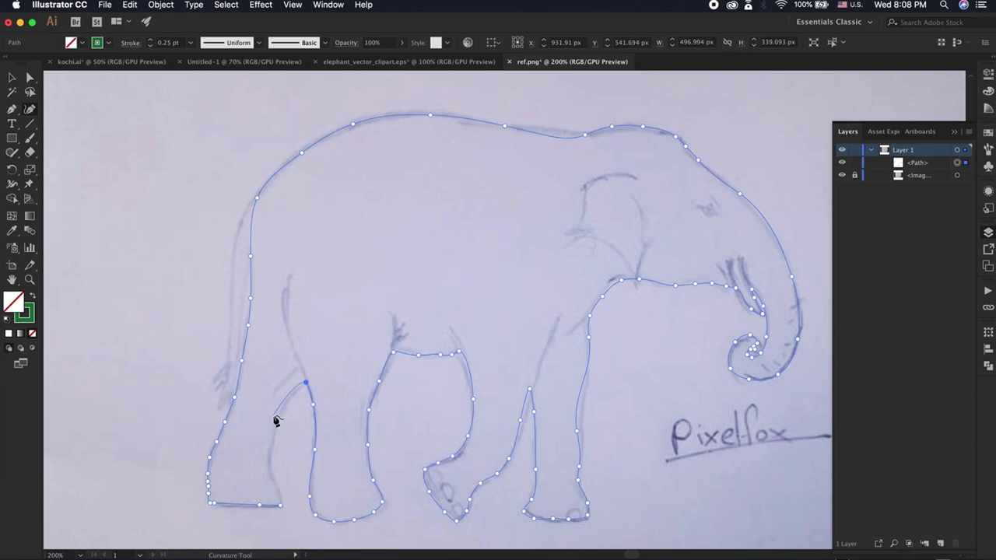
pyautogui.click(275, 421)
pyautogui.click(269, 456)
pyautogui.click(278, 487)
pyautogui.click(281, 505)
# Fill the elephant shape green and briefly try a lower opacity
pyautogui.click(32, 296)
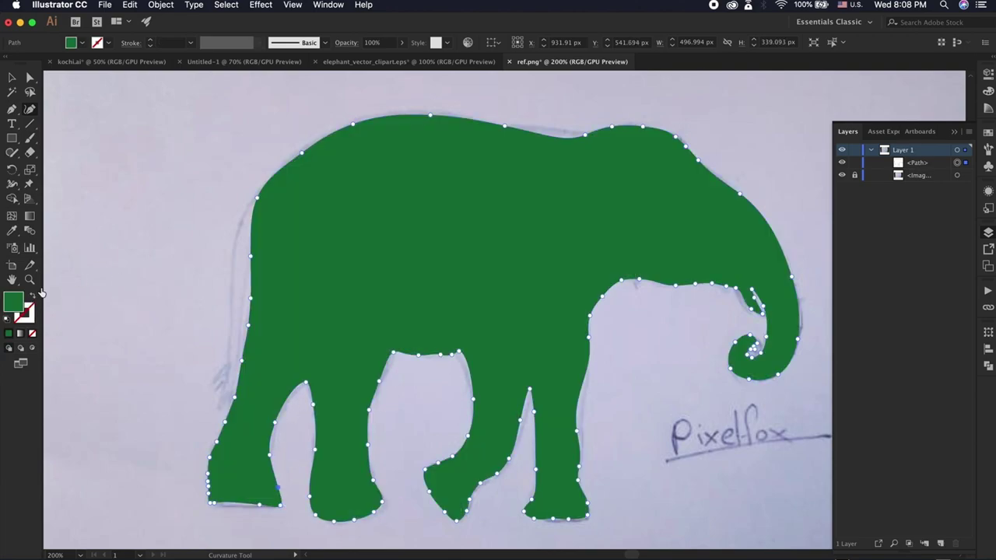
pyautogui.press('v')
pyautogui.press('6')
pyautogui.press('7')
pyautogui.hotkey('ctrl', 'z')
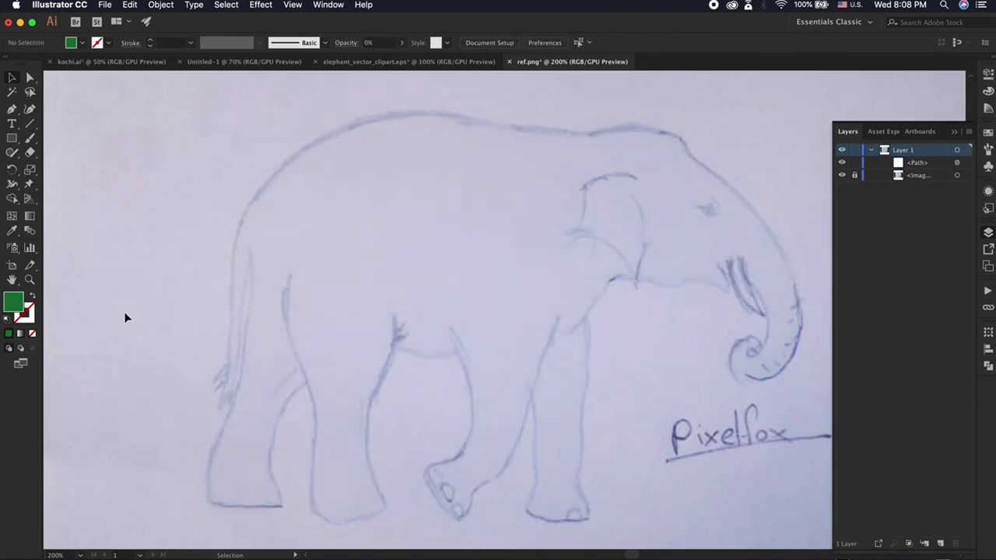
# Start a new curved path at the back and trace down the front of the hind leg
pyautogui.hotkey('shift', '`')
pyautogui.click(250, 201)
pyautogui.click(238, 226)
pyautogui.click(231, 277)
pyautogui.click(228, 339)
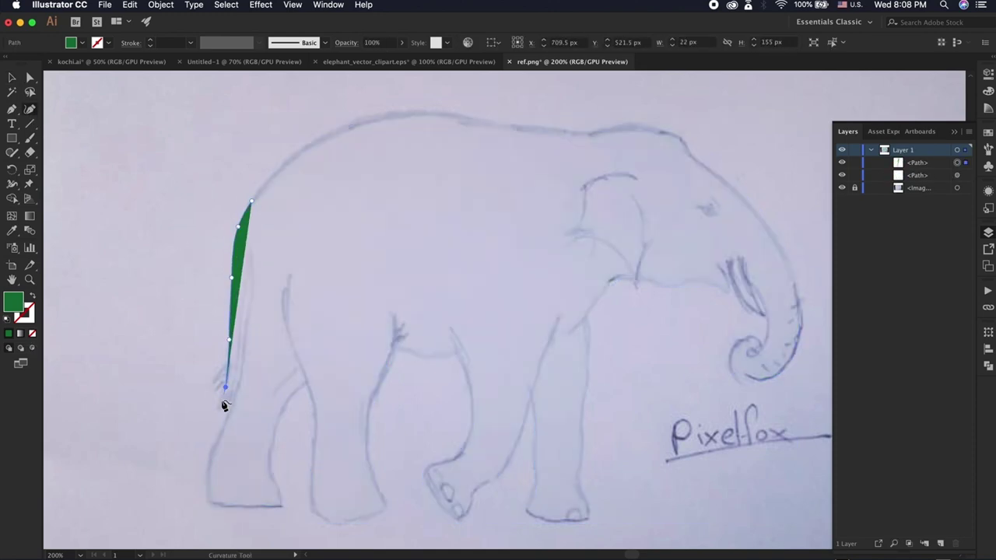
pyautogui.click(225, 387)
pyautogui.click(221, 399)
pyautogui.click(225, 405)
# Trace the hind leg's rear edge back up and close the leg shape
pyautogui.click(237, 342)
pyautogui.click(242, 290)
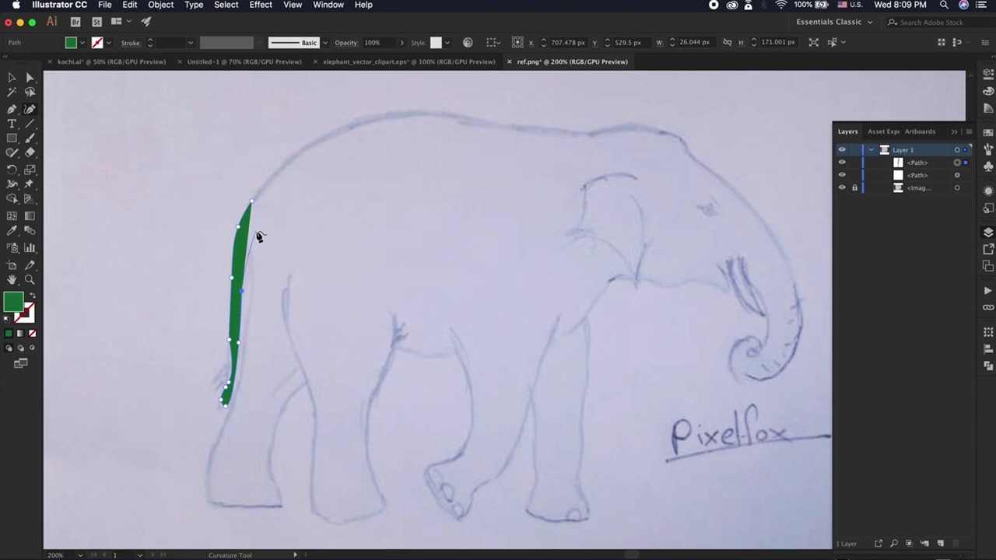
pyautogui.click(256, 230)
pyautogui.click(266, 214)
pyautogui.click(273, 197)
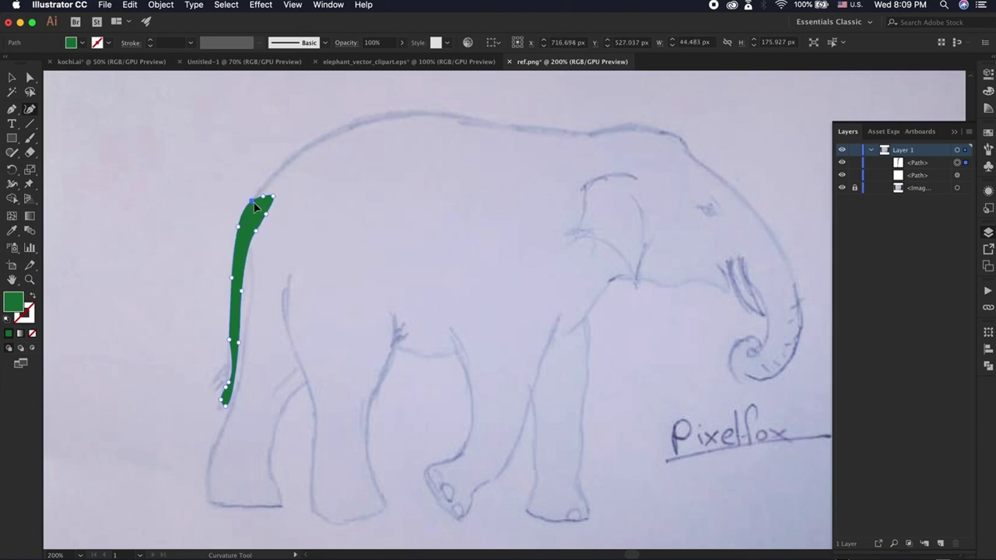
pyautogui.press('v')
pyautogui.click(155, 191)
# Eyedrop the leg's green onto the elephant outline, then refill it with #0D2B19
pyautogui.click(307, 395)
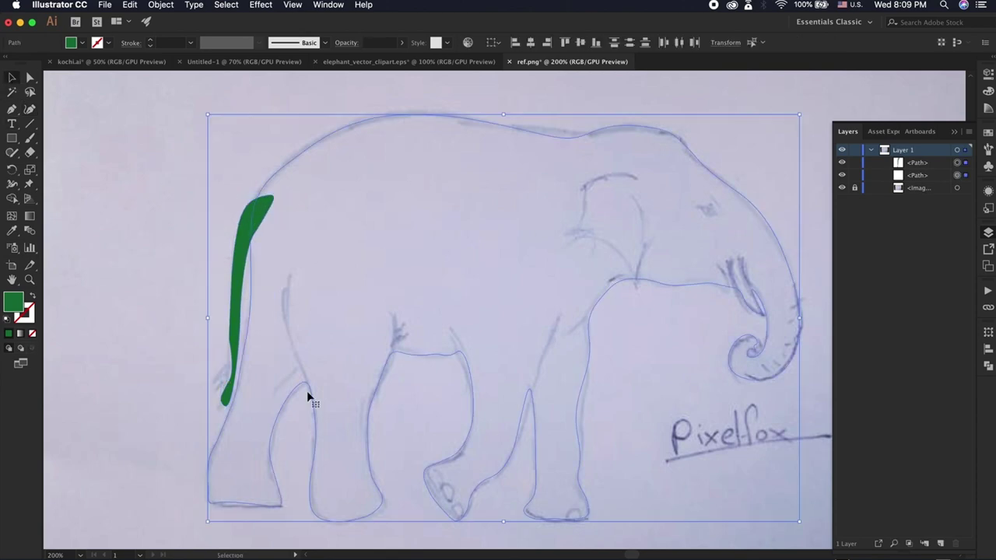
pyautogui.press('i')
pyautogui.click(248, 225)
pyautogui.doubleClick(13, 302)
pyautogui.click(678, 237)
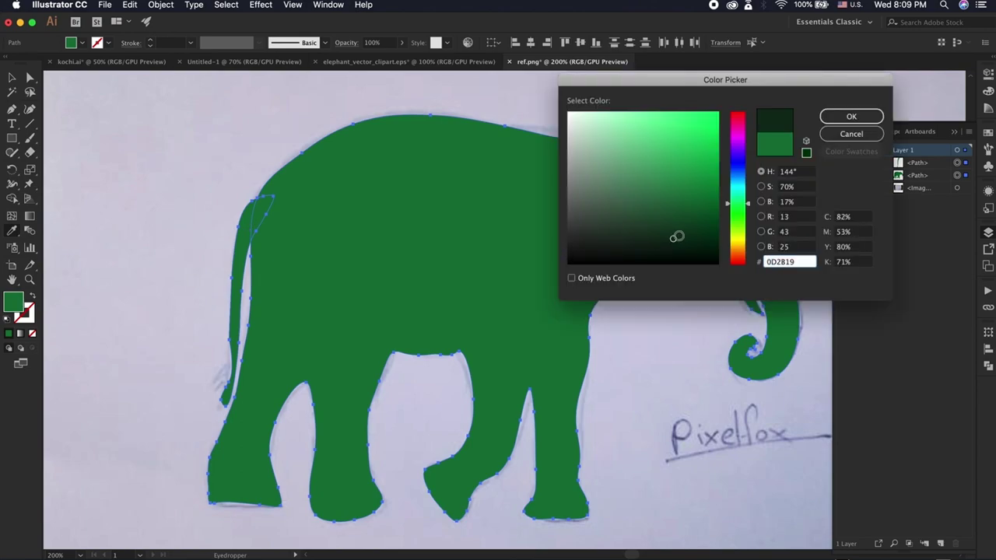
pyautogui.click(851, 116)
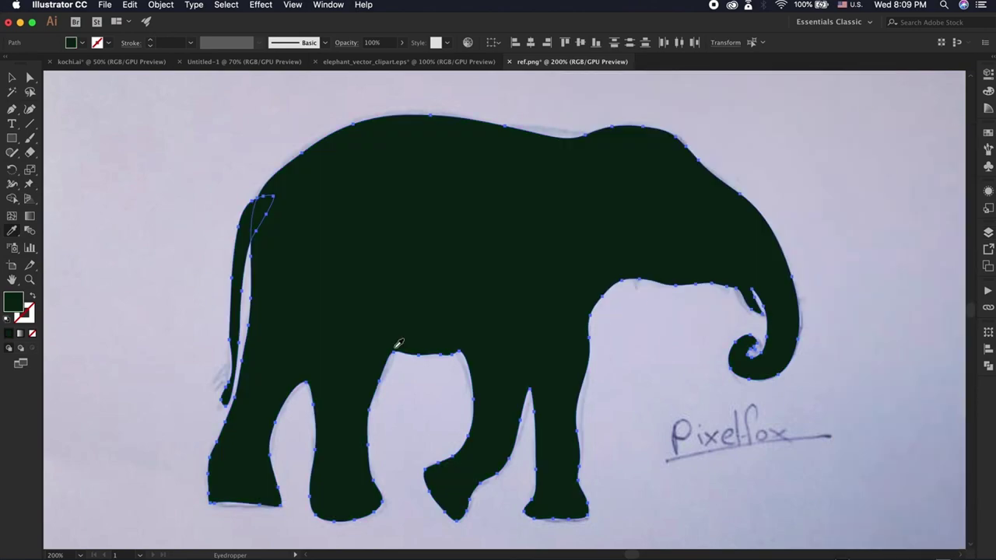
pyautogui.press('v')
pyautogui.press('super+minus')
pyautogui.press('super+minus')
# Reflect the elephant across the vertical axis so its trunk faces left
pyautogui.rightClick(473, 311)
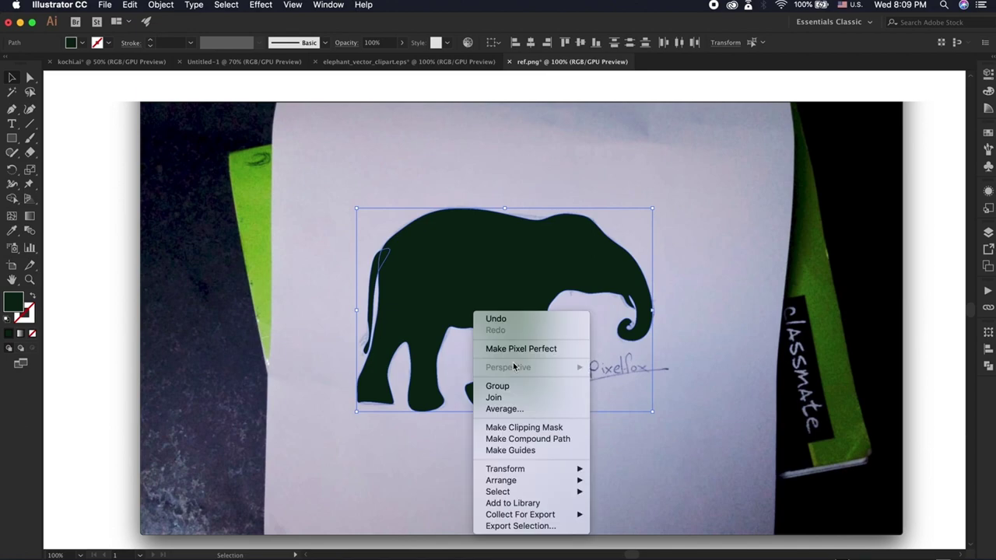
pyautogui.moveTo(504, 468)
pyautogui.click(624, 511)
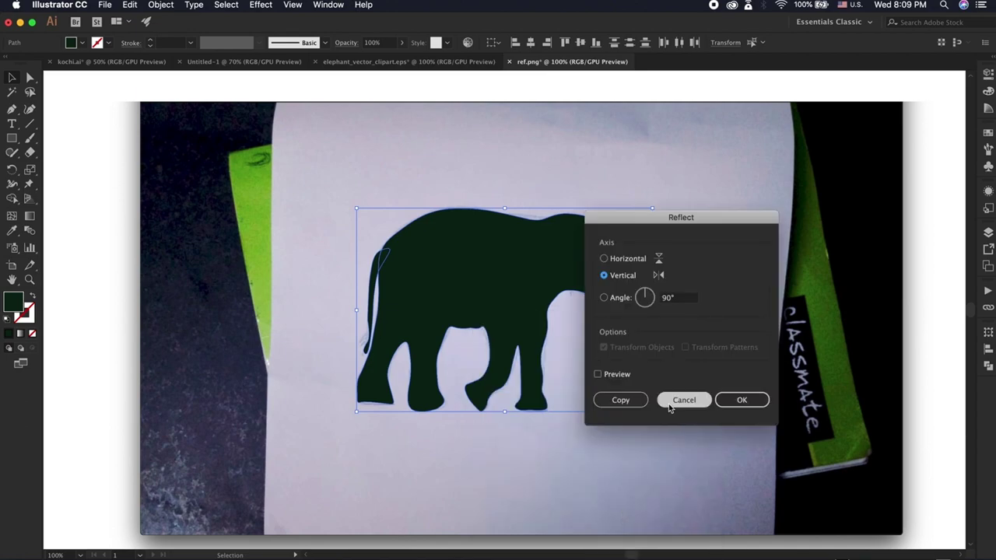
pyautogui.click(737, 401)
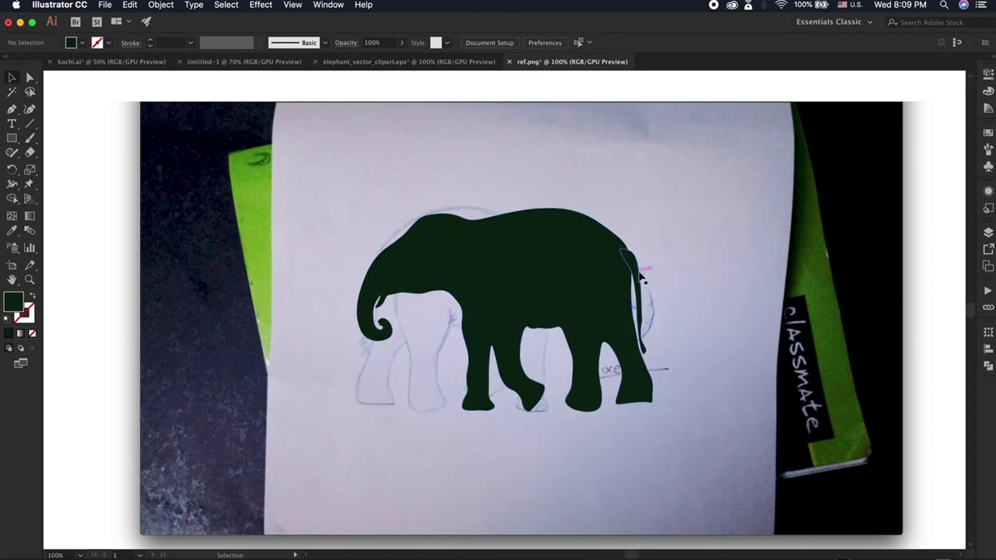
# Scale the tail slightly and move it snugly against the elephant's rump
pyautogui.click(634, 311)
pyautogui.press('super+equal')
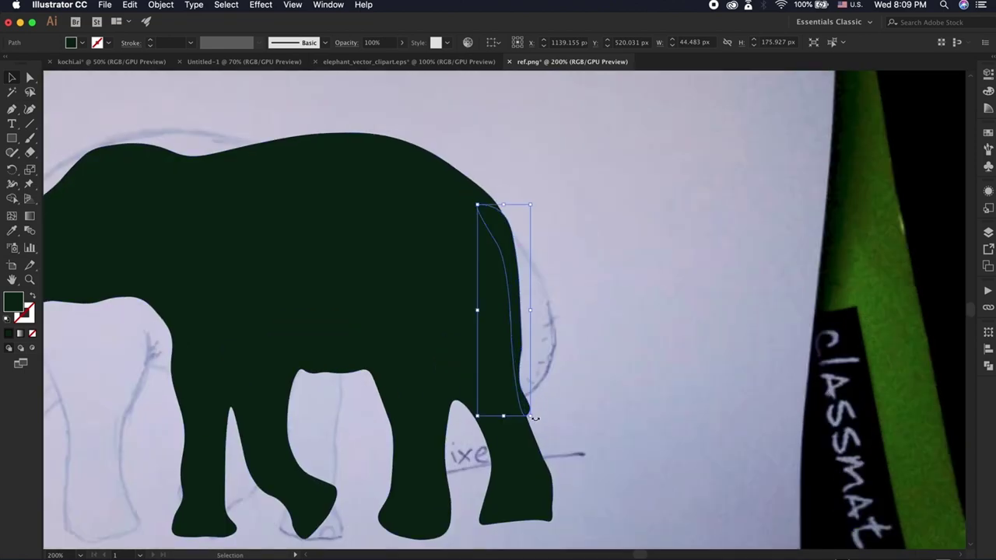
pyautogui.moveTo(531, 420); pyautogui.dragTo(533, 413)
pyautogui.moveTo(509, 314); pyautogui.dragTo(513, 307)
pyautogui.click(627, 308)
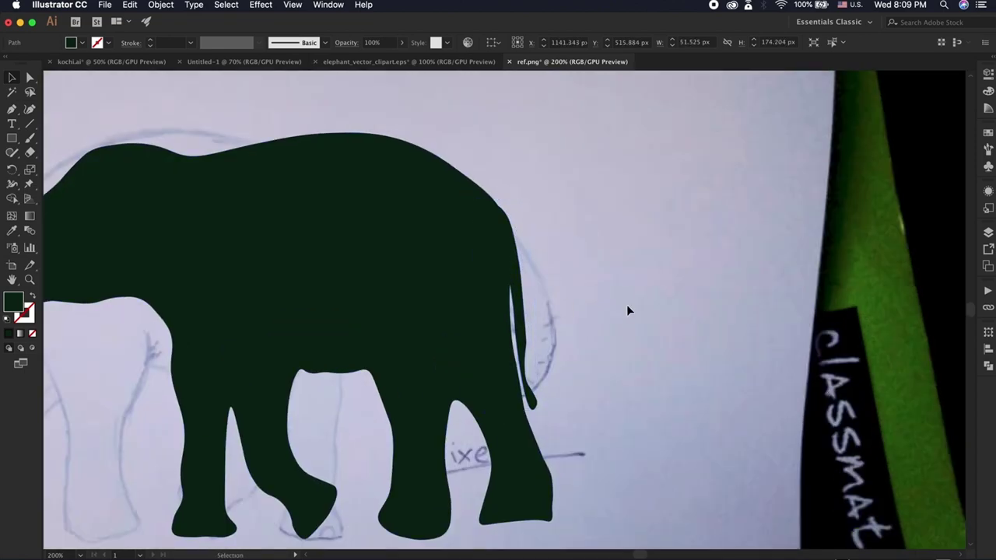
pyautogui.press('super+0')
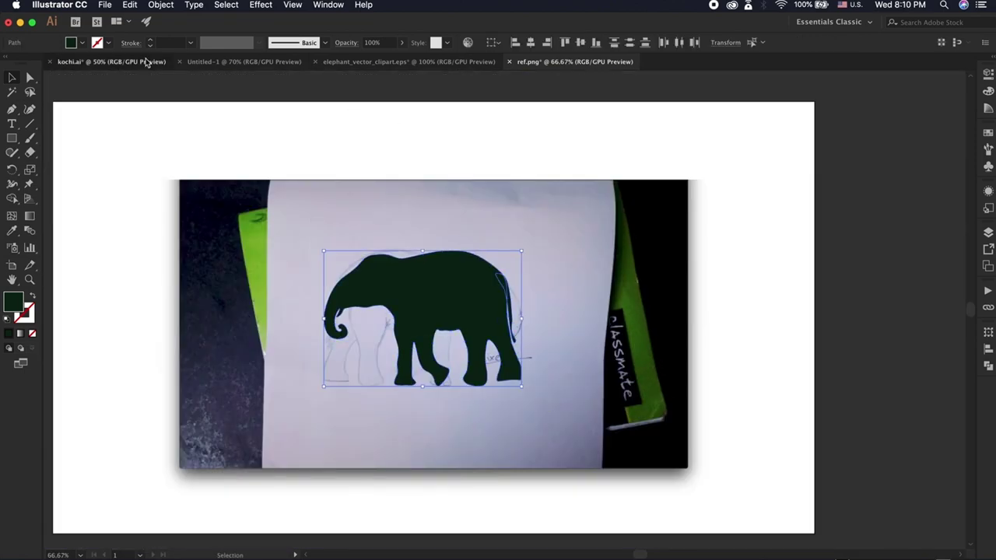
# Paste the elephant into kochi.ai and place it on the grass between the right-hand trees
pyautogui.click(145, 61)
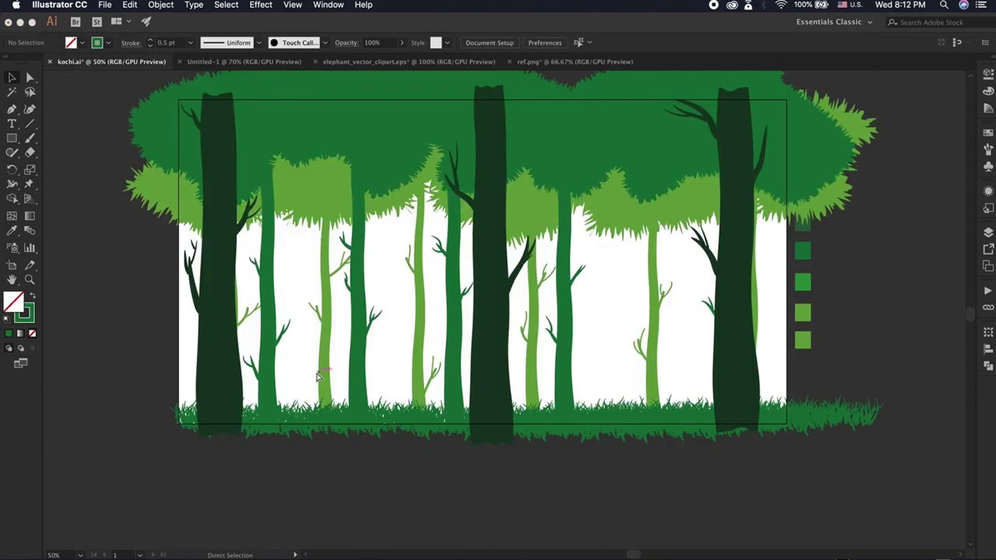
pyautogui.press('super+v')
pyautogui.moveTo(486, 288); pyautogui.dragTo(618, 329)
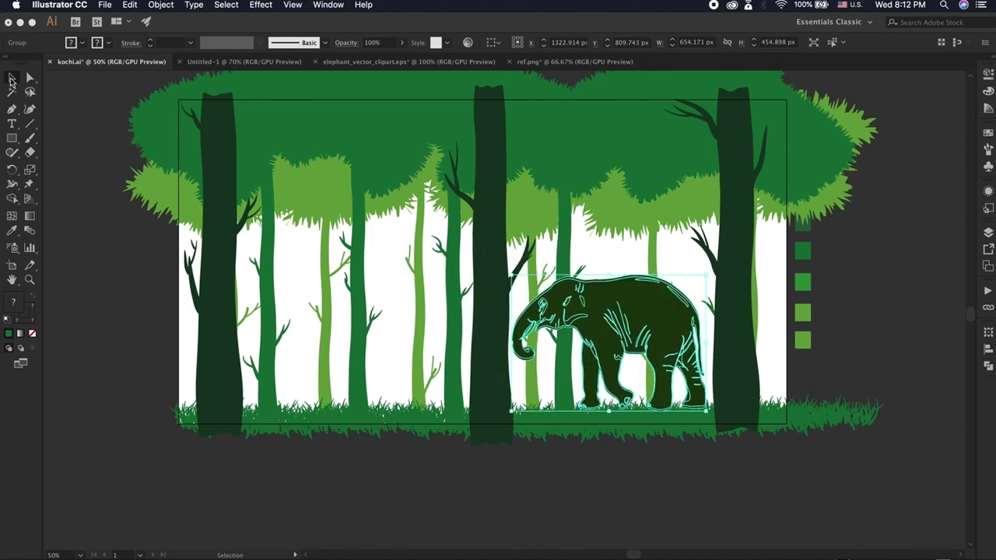
pyautogui.click(173, 347)
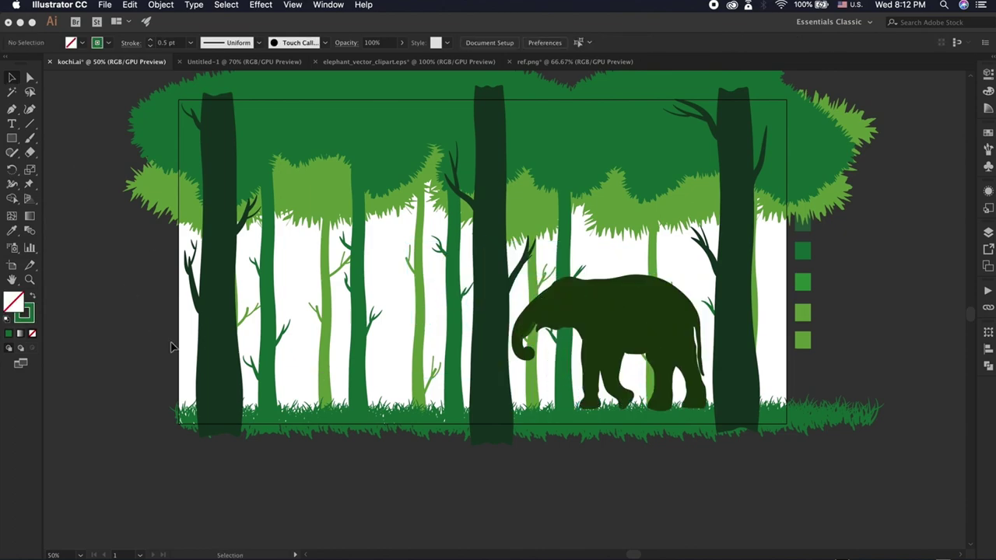
# Draw a thin, tall green rectangle trunk over the elephant and taper its top
pyautogui.click(11, 138)
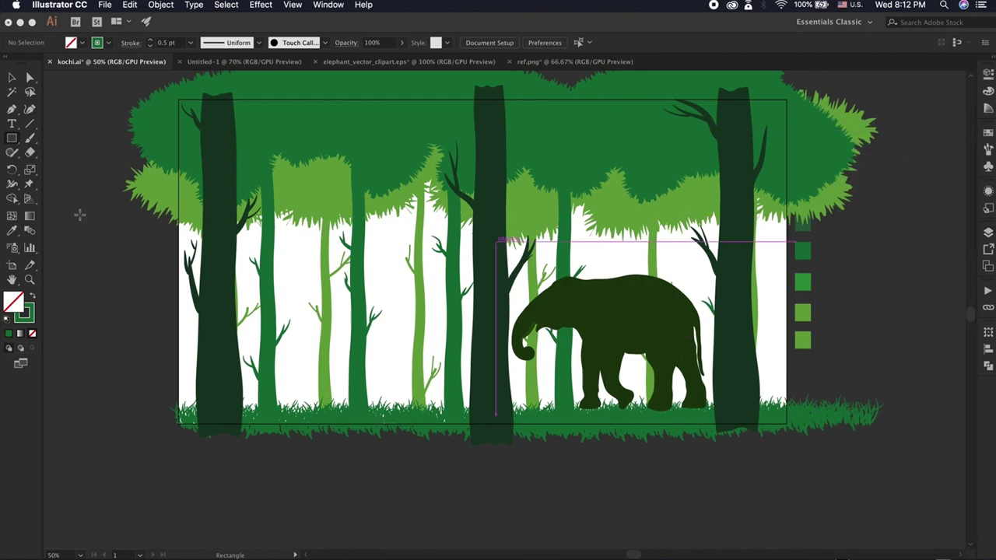
pyautogui.moveTo(643, 171); pyautogui.dragTo(648, 419)
pyautogui.hotkey('shift', 'x')
pyautogui.click(12, 78)
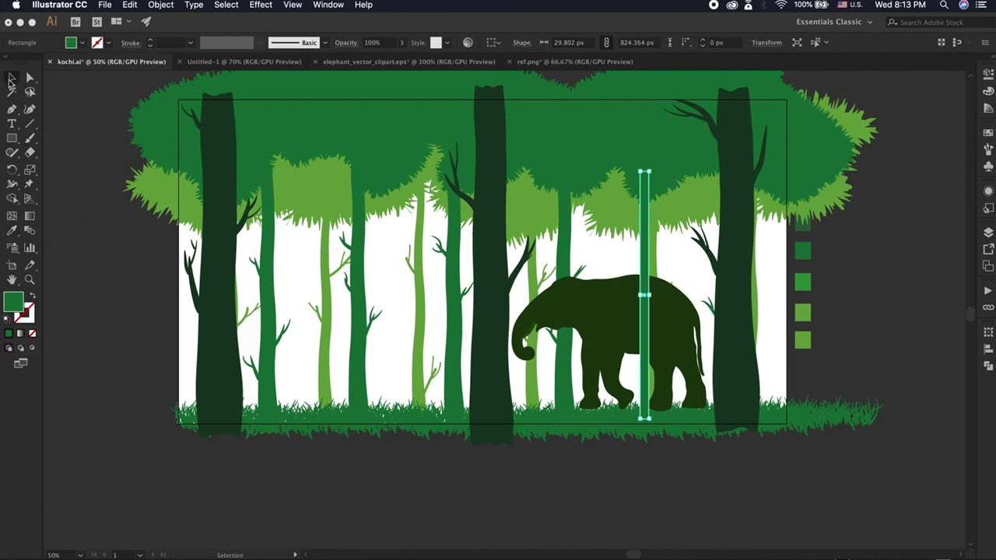
pyautogui.press('a')
pyautogui.hotkey('ctrl', '=')
pyautogui.hotkey('ctrl', '=')
pyautogui.hotkey('ctrl', '=')
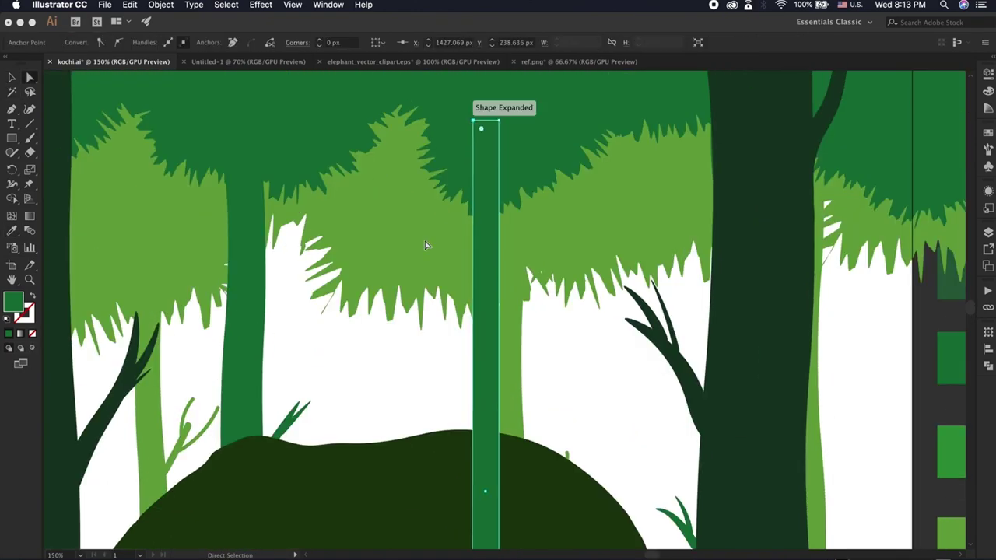
pyautogui.moveTo(473, 121); pyautogui.dragTo(497, 125)
# Set up the Paintbrush with a green stroke and no fill, then try and undo a first branch
pyautogui.hotkey('ctrl', '-')
pyautogui.hotkey('ctrl', '-')
pyautogui.hotkey('ctrl', '-')
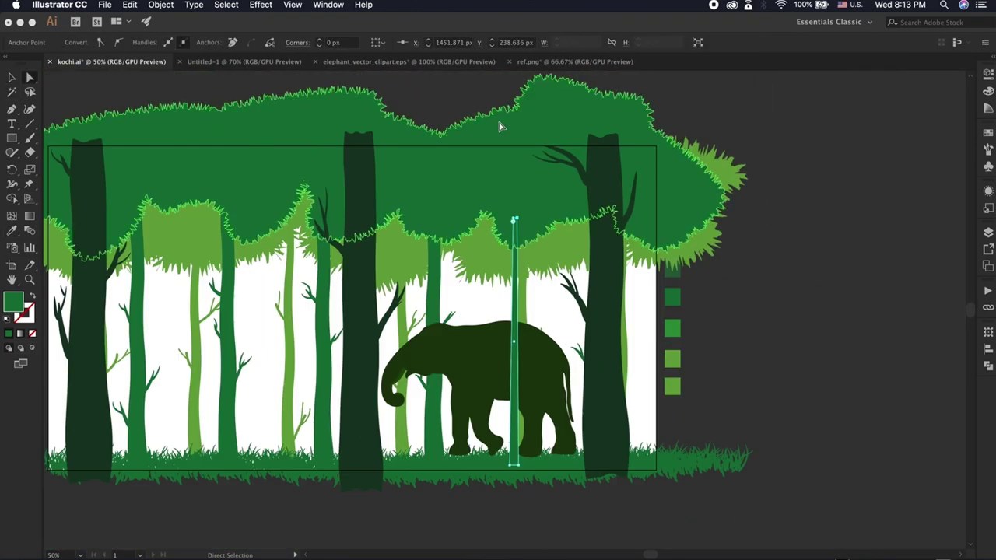
pyautogui.click(111, 516)
pyautogui.press('b')
pyautogui.hotkey('shift', 'x')
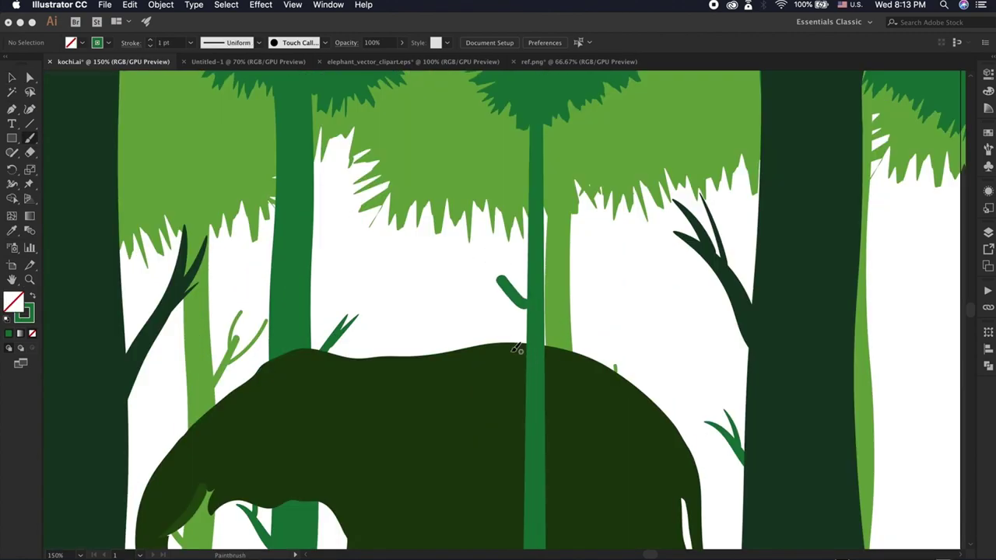
pyautogui.hotkey('shift', 'x')
pyautogui.hotkey('shift', 'x')
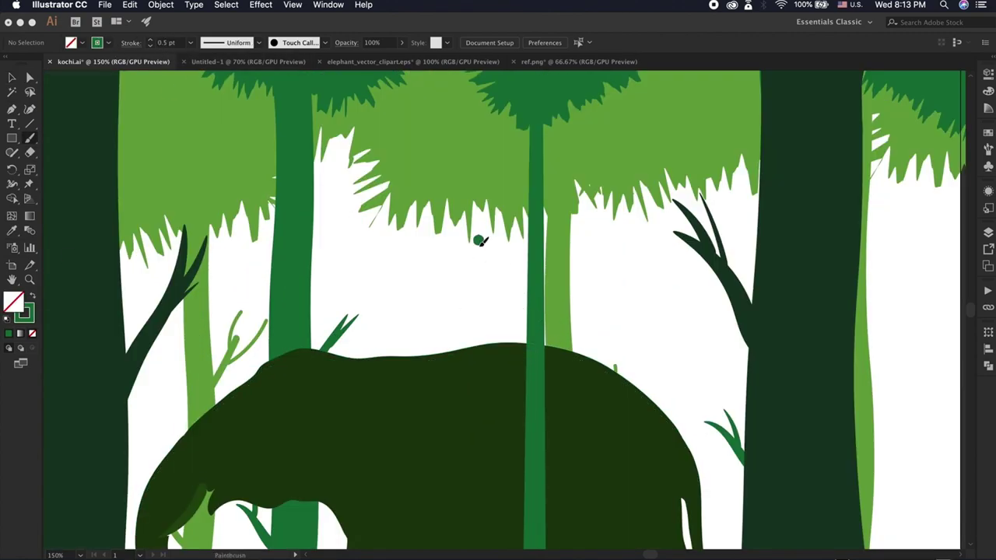
pyautogui.moveTo(477, 237); pyautogui.dragTo(496, 284)
pyautogui.scroll(-1, 180, 51)
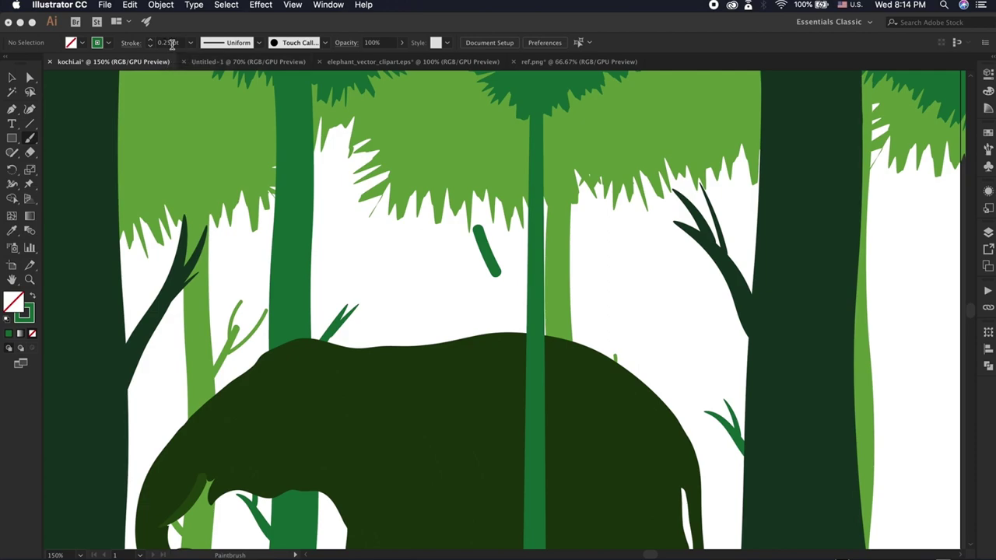
pyautogui.hotkey('ctrl', 'z')
# Select the thin trunk and paint two small branch strokes off it
pyautogui.press('v')
pyautogui.click(541, 299)
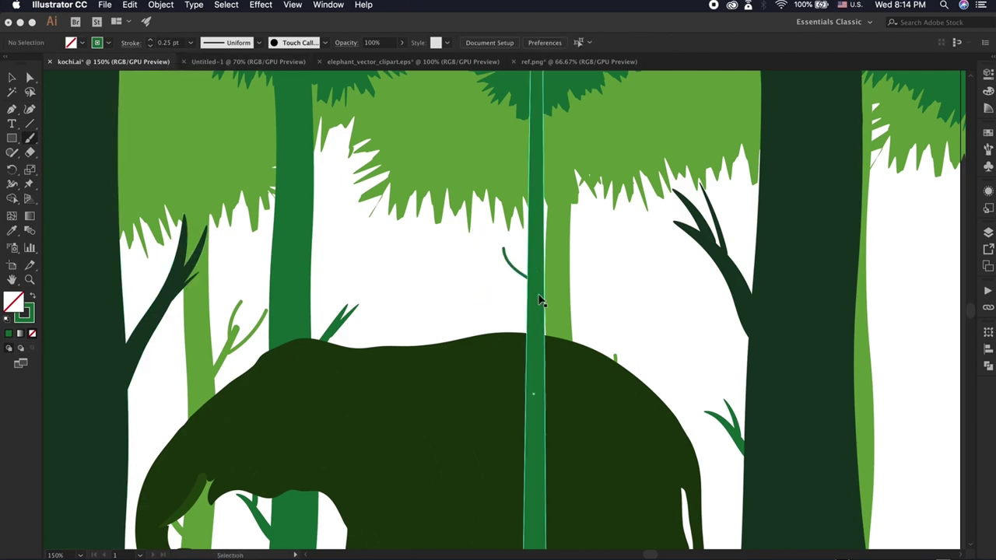
pyautogui.moveTo(516, 282); pyautogui.dragTo(504, 253)
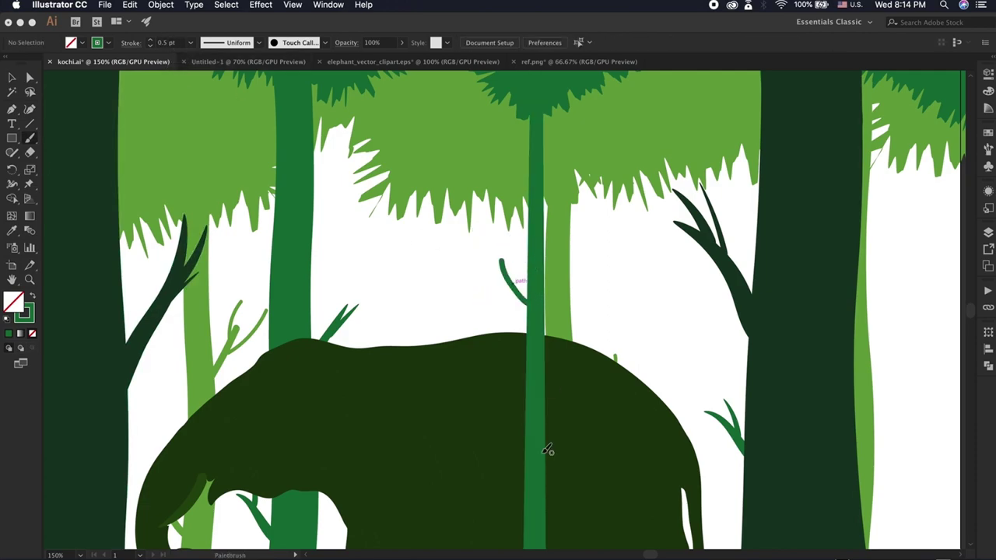
pyautogui.scroll(-10, 544, 389)
pyautogui.scroll(-1, 168, 42)
pyautogui.moveTo(532, 309); pyautogui.dragTo(544, 290)
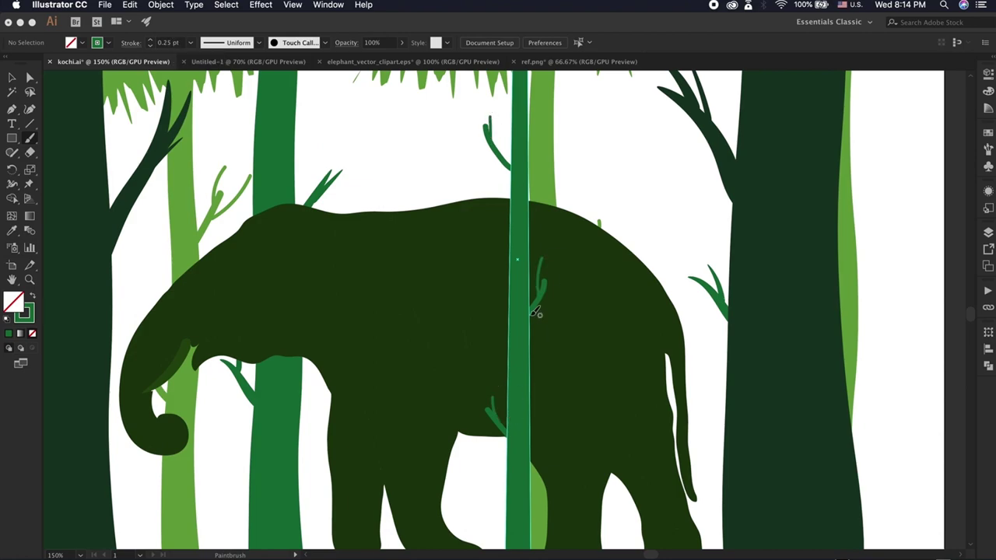
pyautogui.scroll(5, 535, 312)
pyautogui.hscroll(2, 535, 311)
# Switch to the green tapered brush and paint tapered branches off the thin trunk
pyautogui.click(325, 43)
pyautogui.click(263, 108)
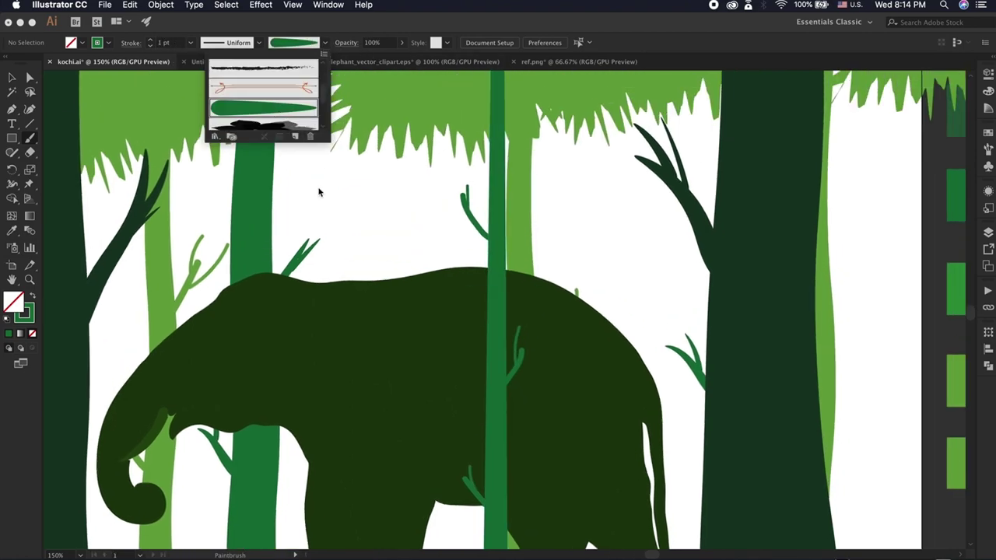
pyautogui.click(318, 193)
pyautogui.moveTo(346, 198); pyautogui.dragTo(364, 267)
pyautogui.hotkey('ctrl', 'z')
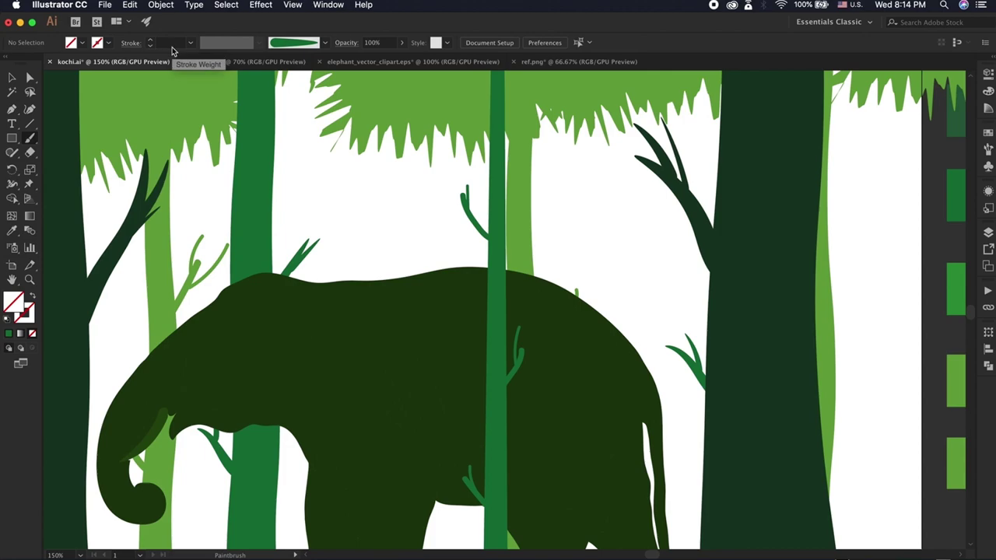
pyautogui.moveTo(360, 168); pyautogui.dragTo(390, 217)
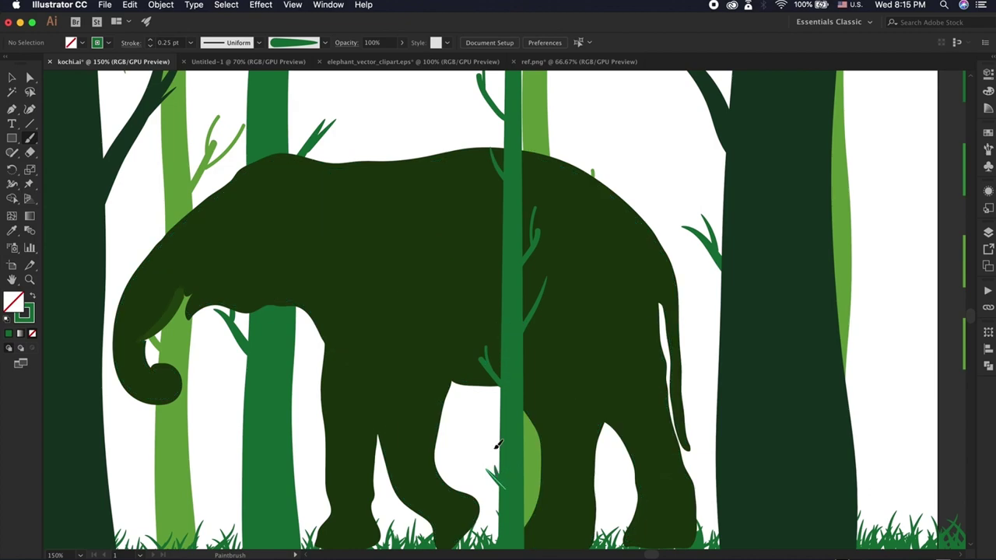
pyautogui.moveTo(542, 443); pyautogui.dragTo(545, 510)
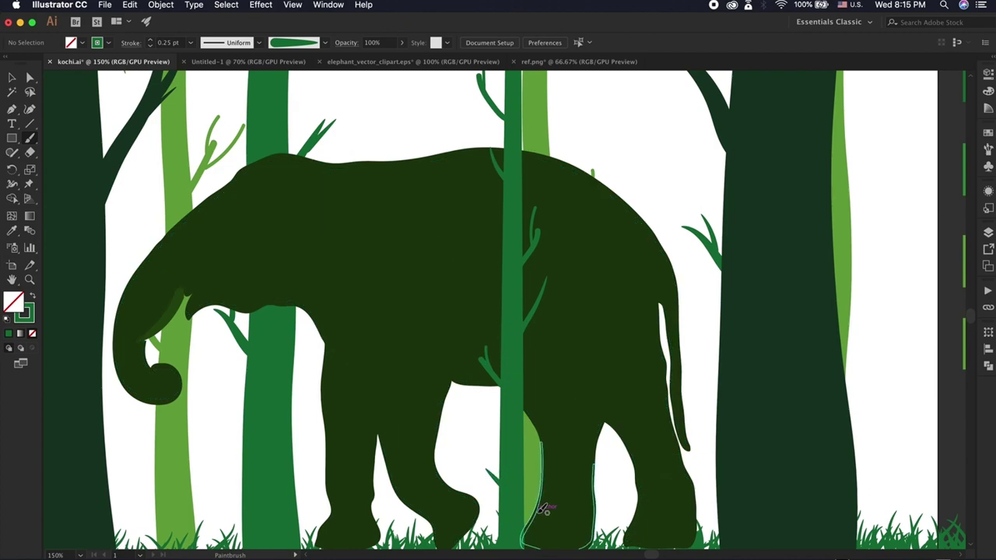
pyautogui.hotkey('ctrl', '-')
pyautogui.hotkey('ctrl', '-')
pyautogui.hotkey('ctrl', '-')
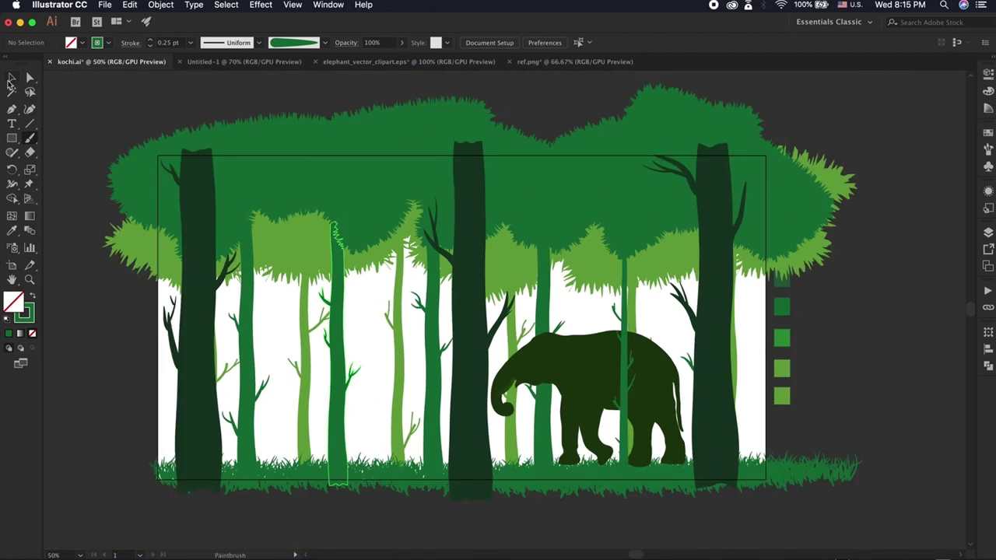
# Move the canopy and tree group far left past the artboard edge
pyautogui.click(10, 79)
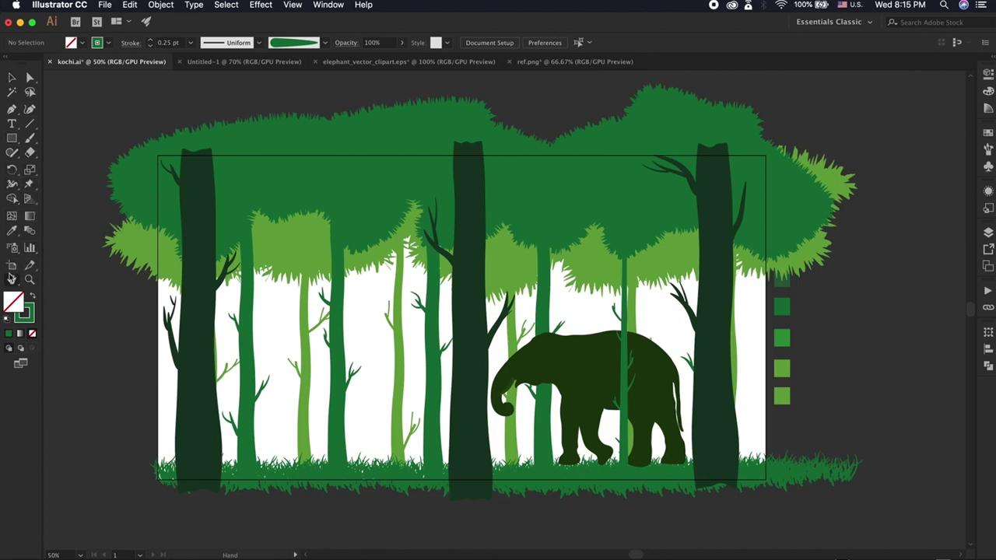
pyautogui.click(12, 265)
pyautogui.moveTo(227, 314); pyautogui.dragTo(286, 317)
pyautogui.press('Escape')
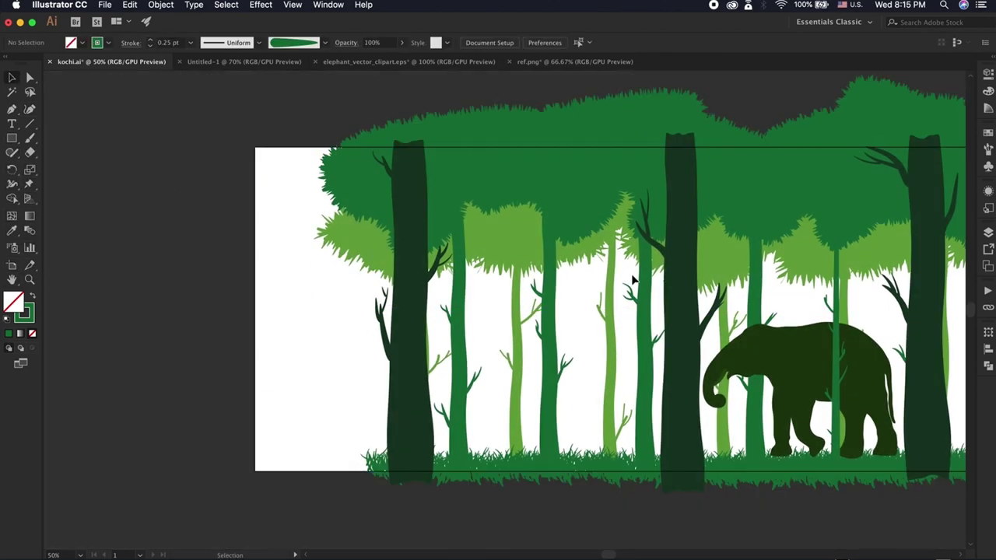
pyautogui.click(987, 232)
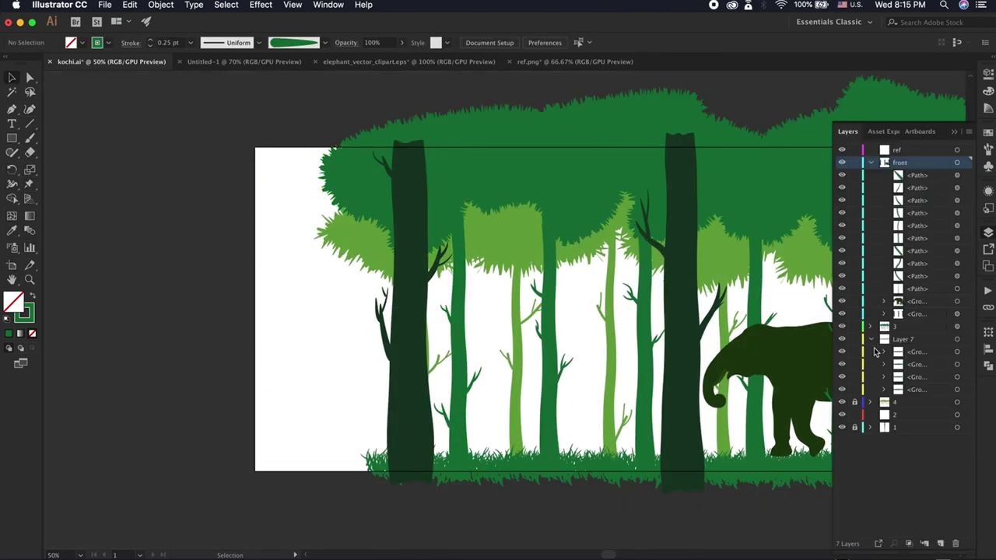
pyautogui.click(531, 203)
pyautogui.moveTo(530, 201); pyautogui.dragTo(167, 166)
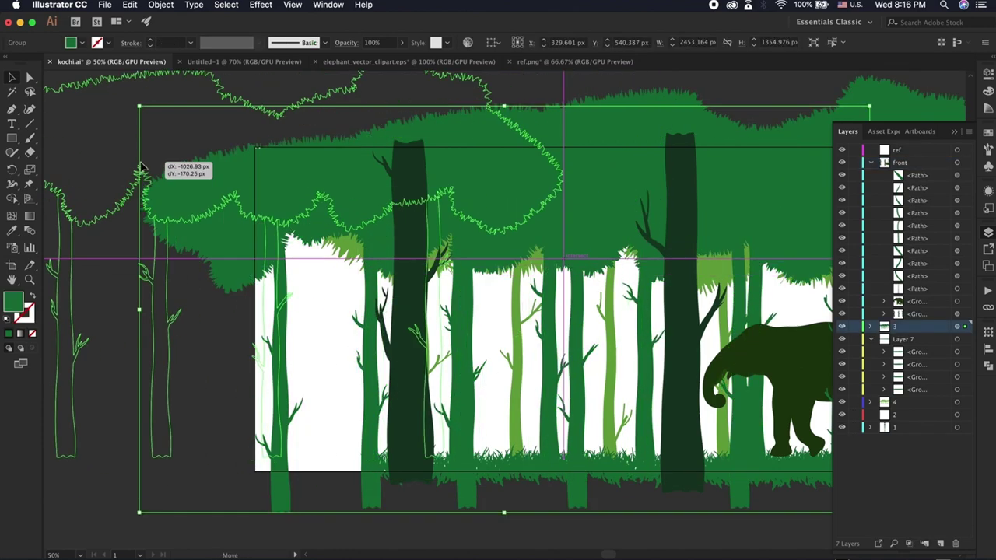
pyautogui.hotkey('ctrl', '-')
pyautogui.hotkey('ctrl', '-')
pyautogui.hotkey('ctrl', '-')
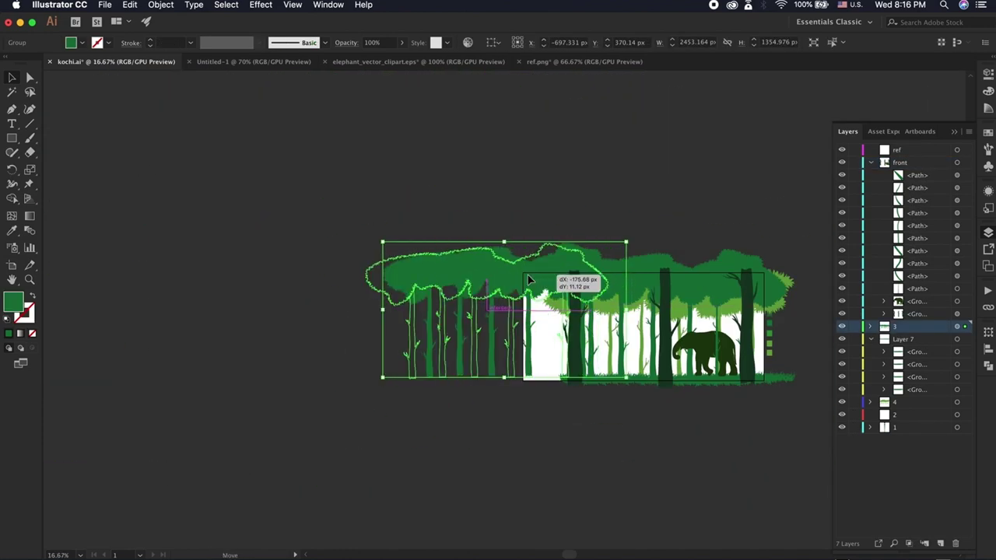
pyautogui.moveTo(546, 276); pyautogui.dragTo(523, 277)
# Slide the grass strip and another tree group left under the extended canopy
pyautogui.click(604, 469)
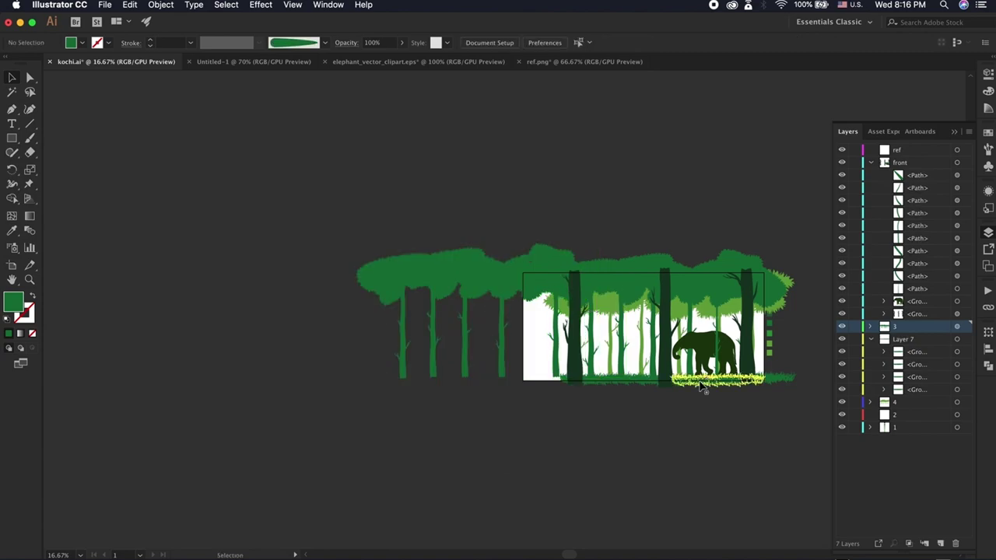
pyautogui.moveTo(695, 382)
pyautogui.mouseDown()
pyautogui.moveTo(525, 315)
pyautogui.moveTo(561, 383)
pyautogui.mouseUp()
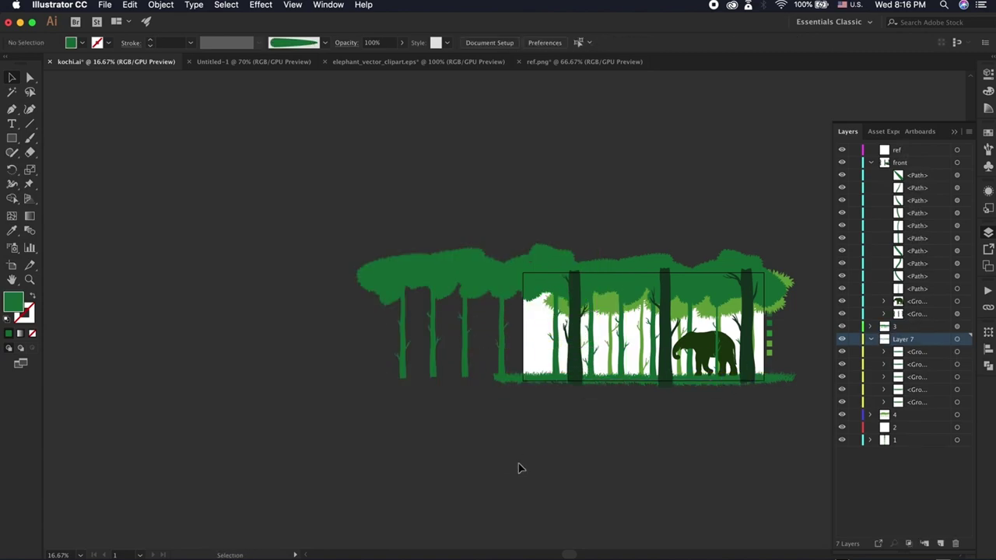
pyautogui.moveTo(747, 311); pyautogui.dragTo(424, 299)
pyautogui.click(394, 424)
pyautogui.hscroll(2, 393, 424)
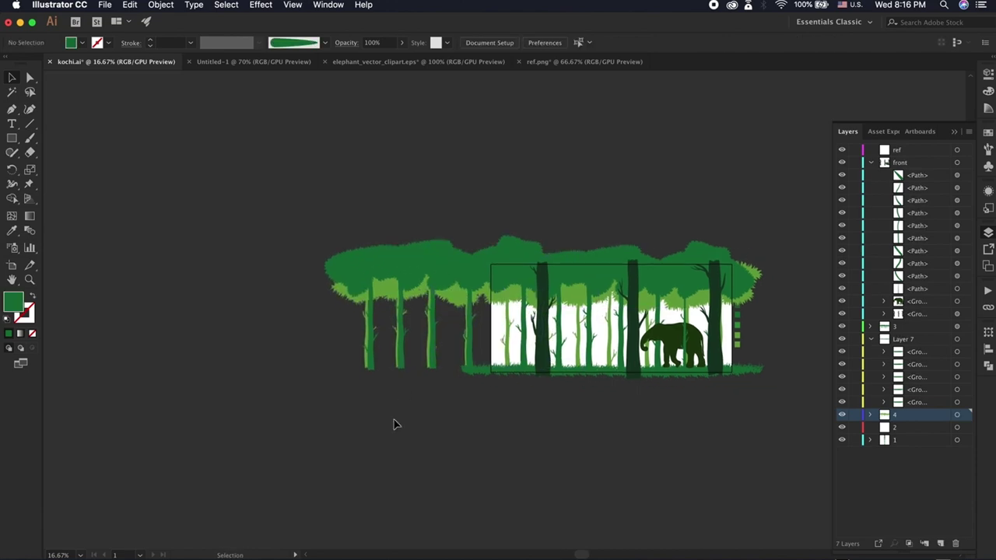
# Inside the dark trunk group, nudge the left and middle trunks slightly left
pyautogui.click(547, 298)
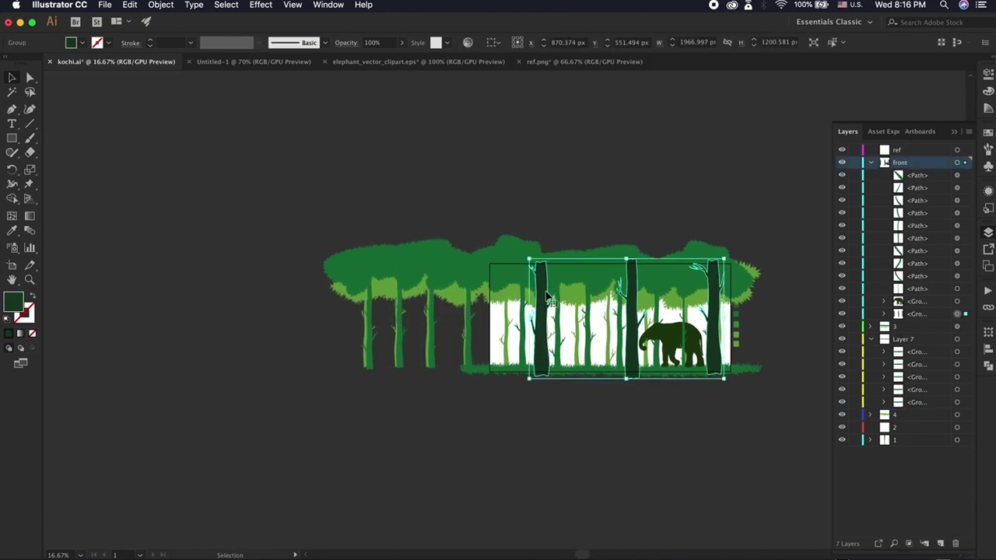
pyautogui.doubleClick(547, 298)
pyautogui.moveTo(542, 293); pyautogui.dragTo(521, 291)
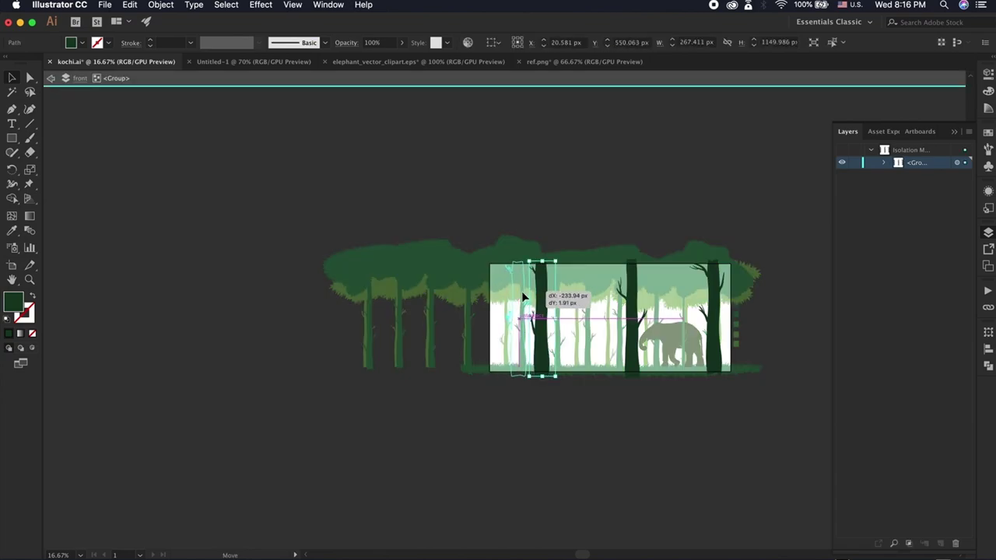
pyautogui.doubleClick(500, 443)
pyautogui.click(634, 327)
pyautogui.doubleClick(634, 326)
pyautogui.moveTo(640, 342); pyautogui.dragTo(627, 342)
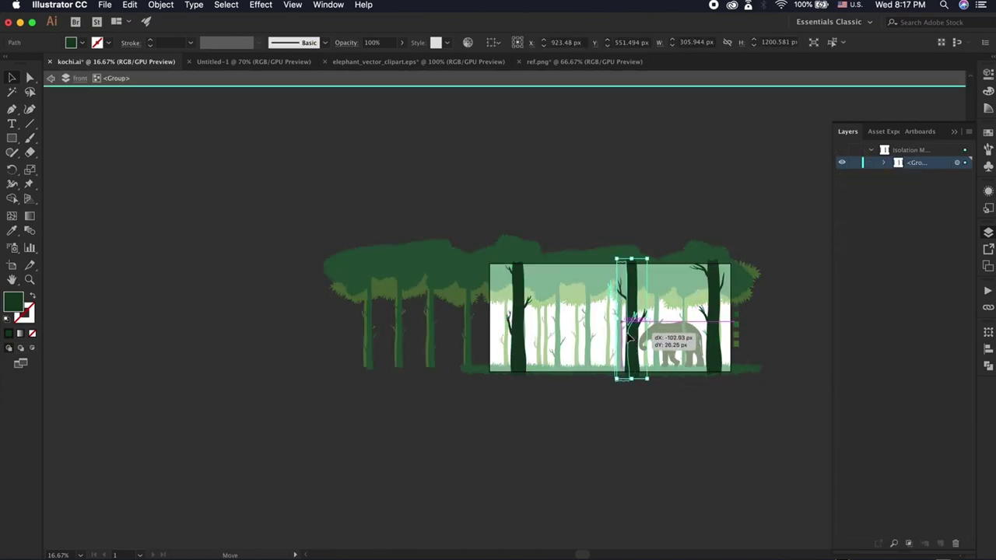
pyautogui.doubleClick(609, 444)
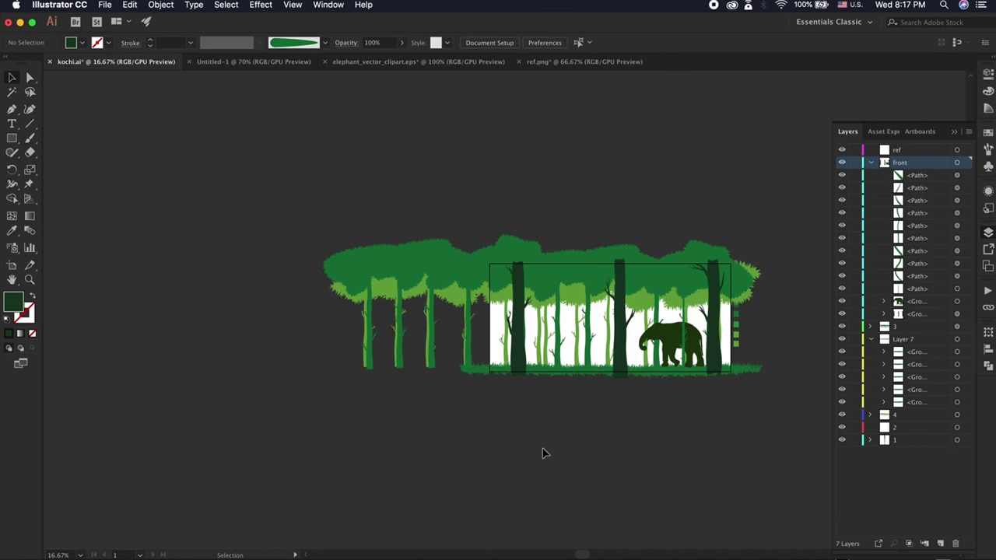
# Export the forest artwork to the Desktop as a High (300 ppi) PNG named kochi
pyautogui.click(104, 4)
pyautogui.moveTo(119, 200)
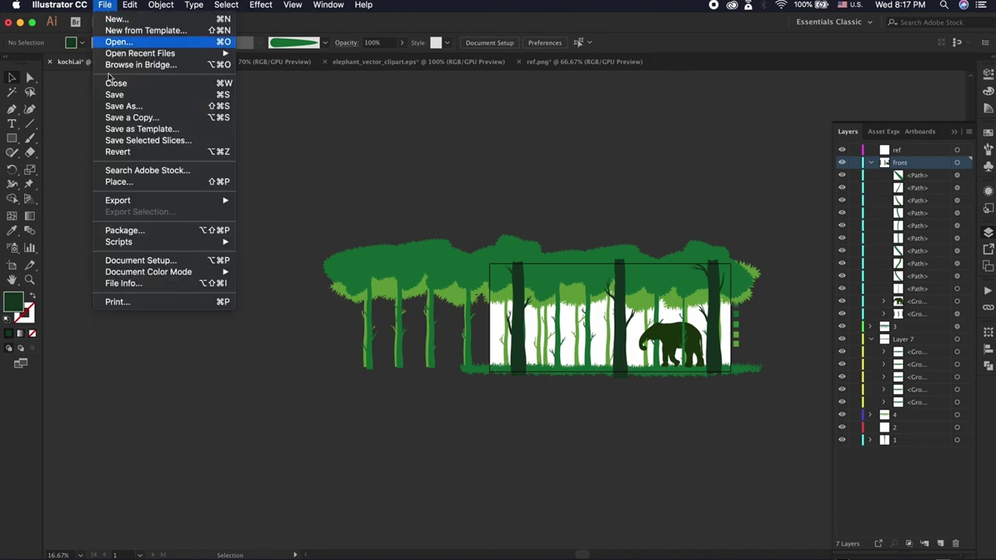
pyautogui.click(250, 212)
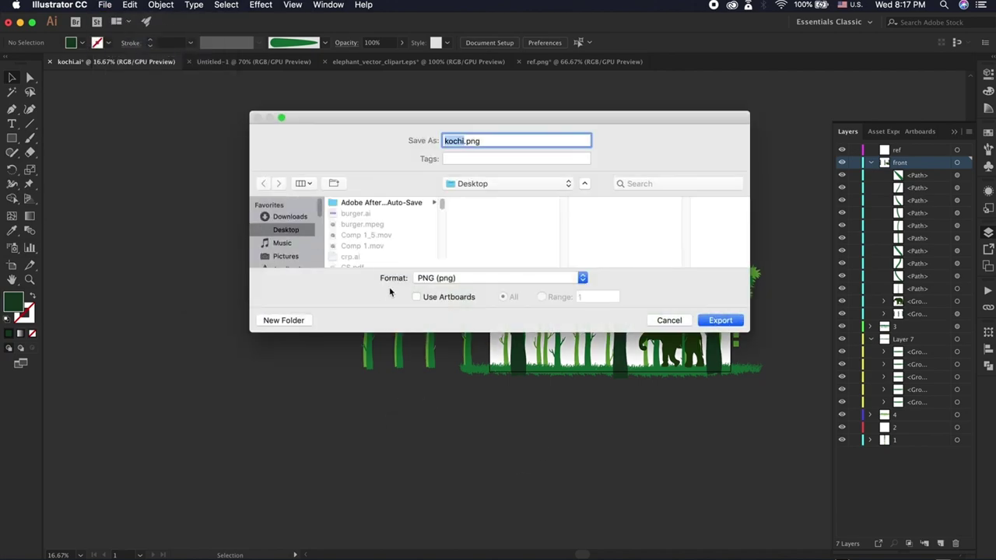
pyautogui.click(719, 322)
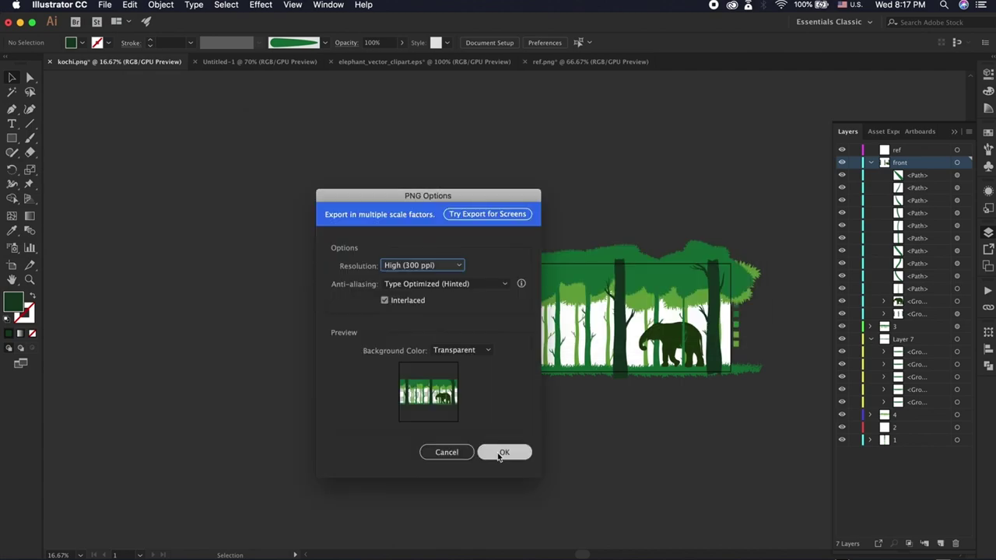
pyautogui.click(501, 455)
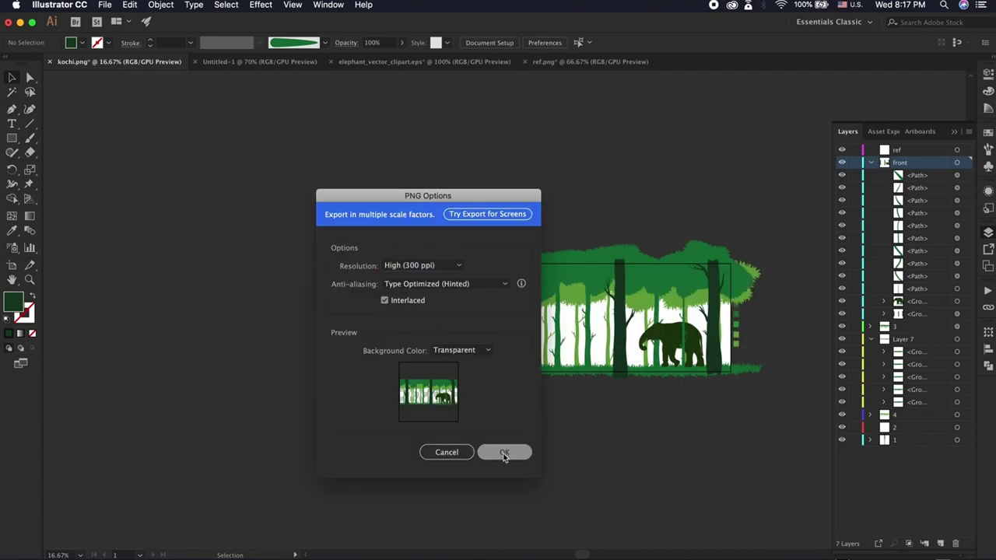
pyautogui.press('super+Tab')
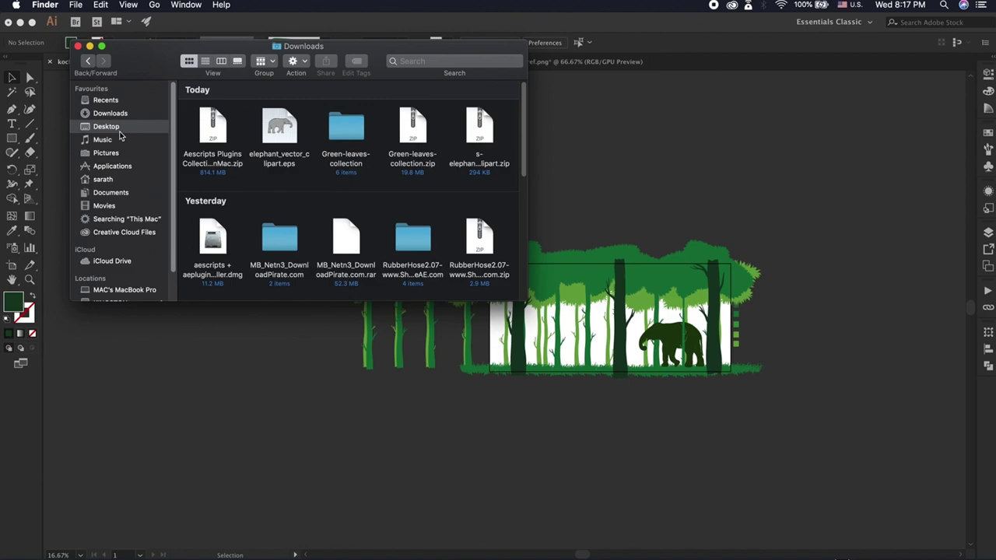
# Search Finder for 'chi' and open the exported kochi-01.png to check it
pyautogui.scroll(-5, 249, 230)
pyautogui.scroll(10, 350, 194)
pyautogui.click(431, 61)
pyautogui.write('ko')
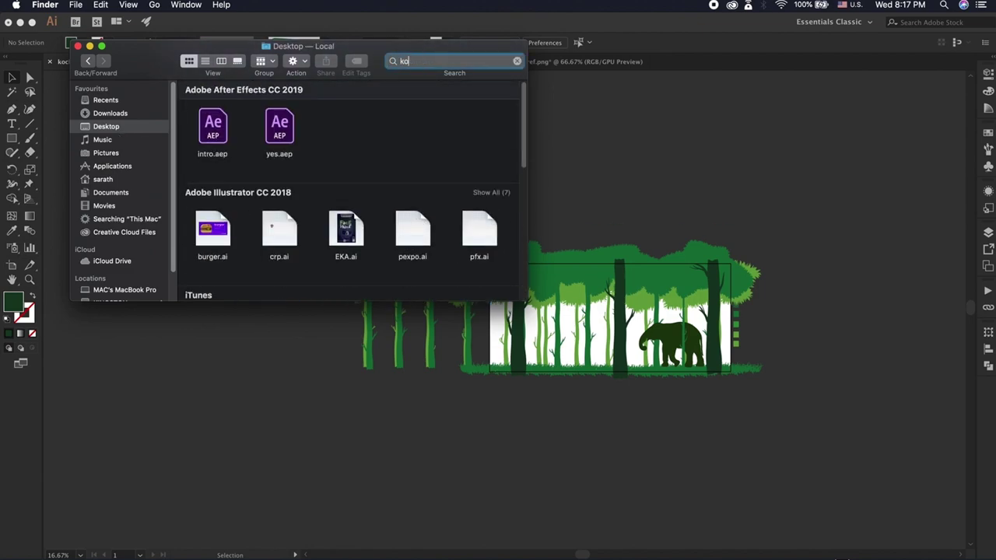
pyautogui.write('chi')
pyautogui.doubleClick(224, 153)
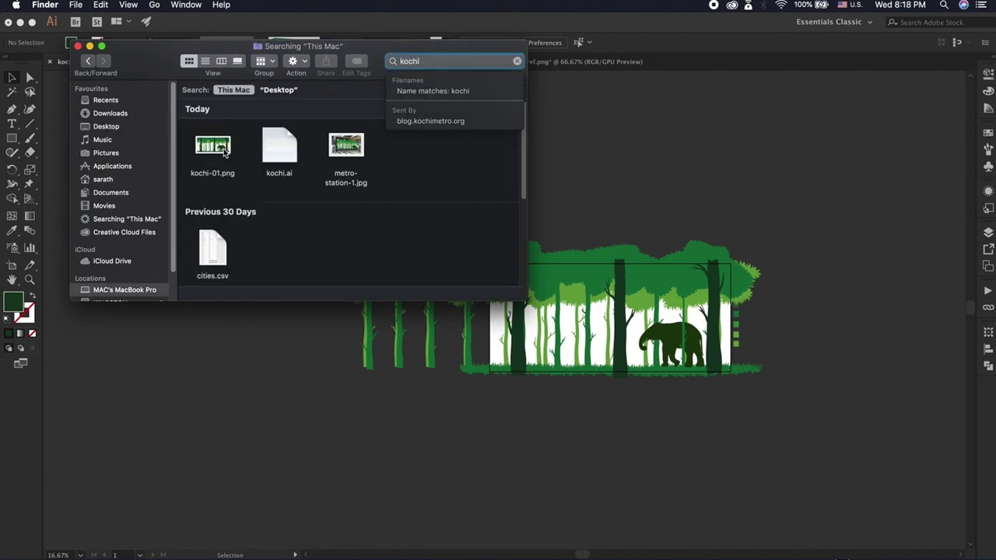
# Close the preview and draw a rectangle covering the artboard in Illustrator
pyautogui.press('super+w')
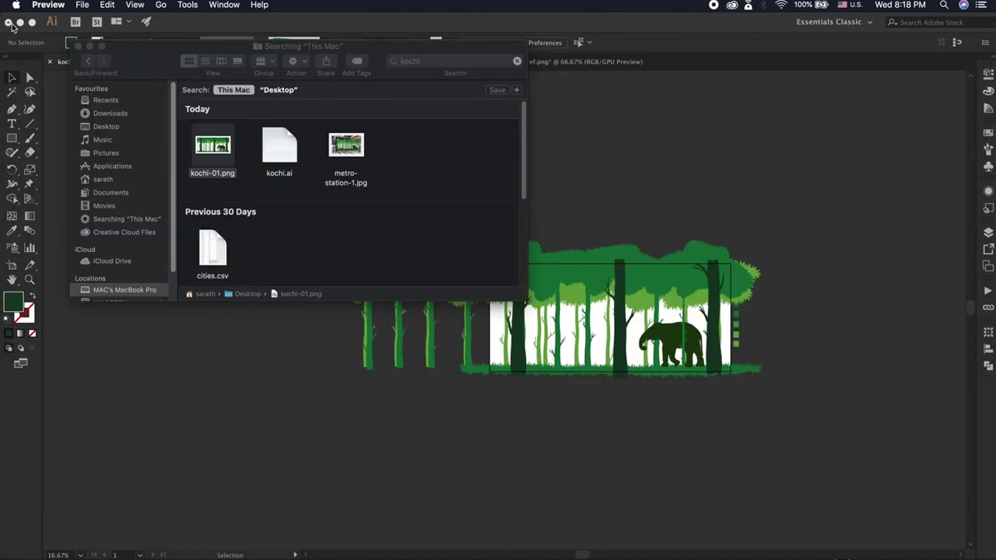
pyautogui.press('super+Tab')
pyautogui.moveTo(490, 263); pyautogui.dragTo(730, 373)
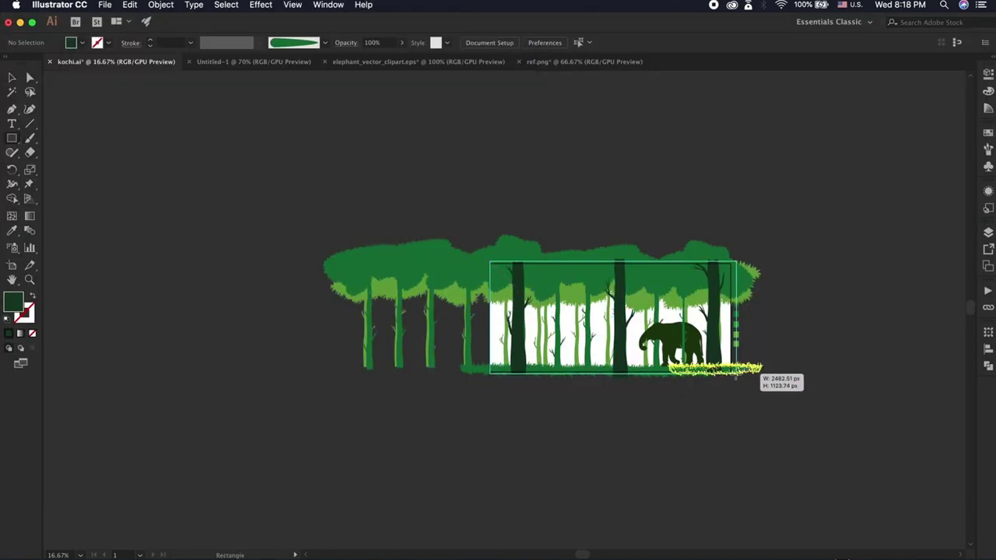
# Fill the rectangle with a pale cream colour from the Color Picker
pyautogui.doubleClick(12, 301)
pyautogui.moveTo(618, 162); pyautogui.dragTo(706, 161)
pyautogui.moveTo(737, 203); pyautogui.dragTo(736, 238)
pyautogui.click(596, 122)
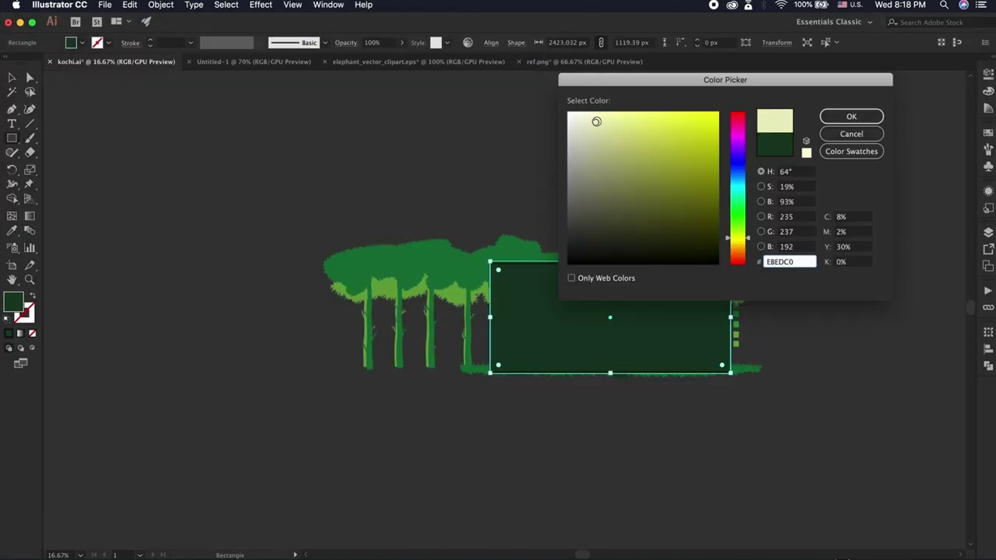
pyautogui.click(851, 116)
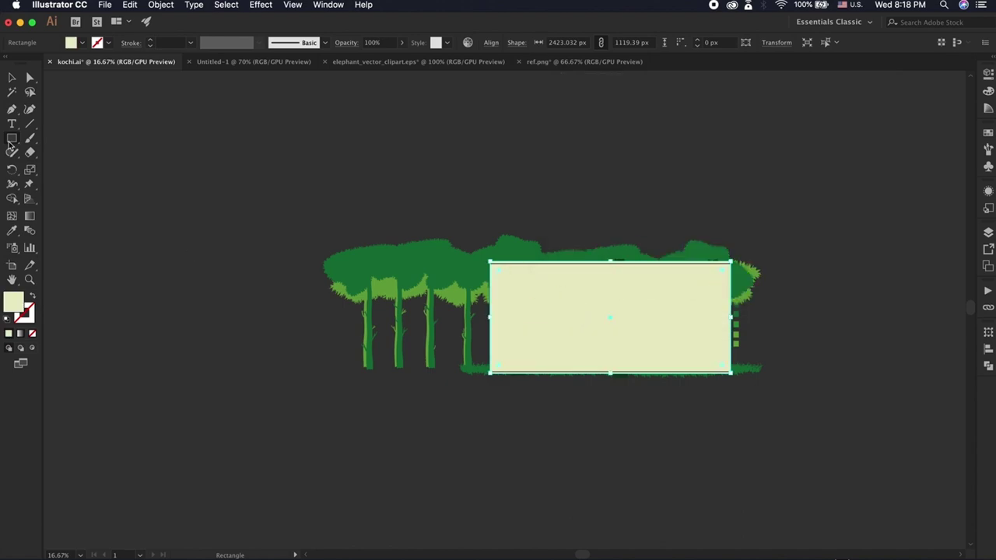
# Send the cream rectangle to the back, move it into layer 1, and soften its colour
pyautogui.rightClick(574, 355)
pyautogui.click(739, 549)
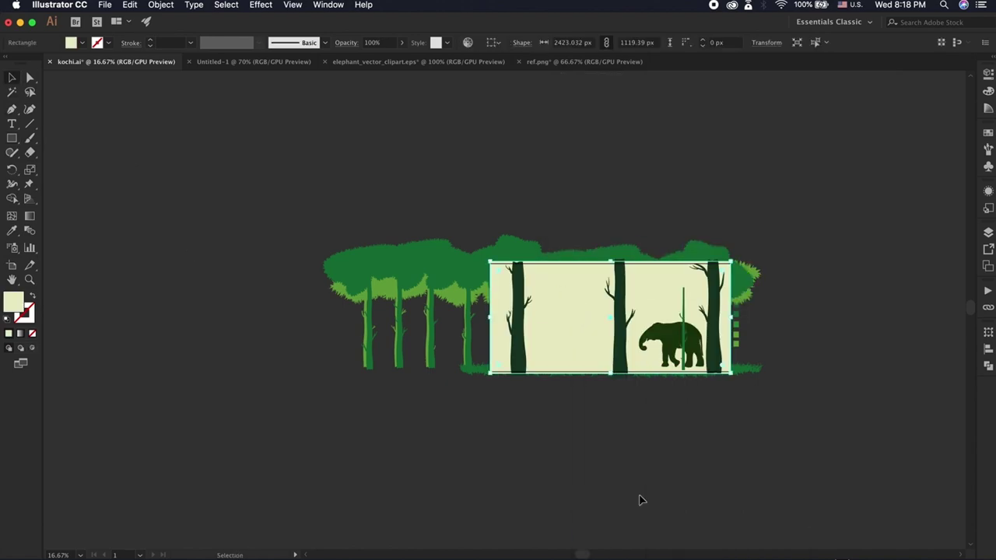
pyautogui.click(988, 232)
pyautogui.moveTo(898, 332)
pyautogui.mouseDown()
pyautogui.moveTo(885, 461)
pyautogui.moveTo(904, 454)
pyautogui.mouseUp()
pyautogui.doubleClick(14, 308)
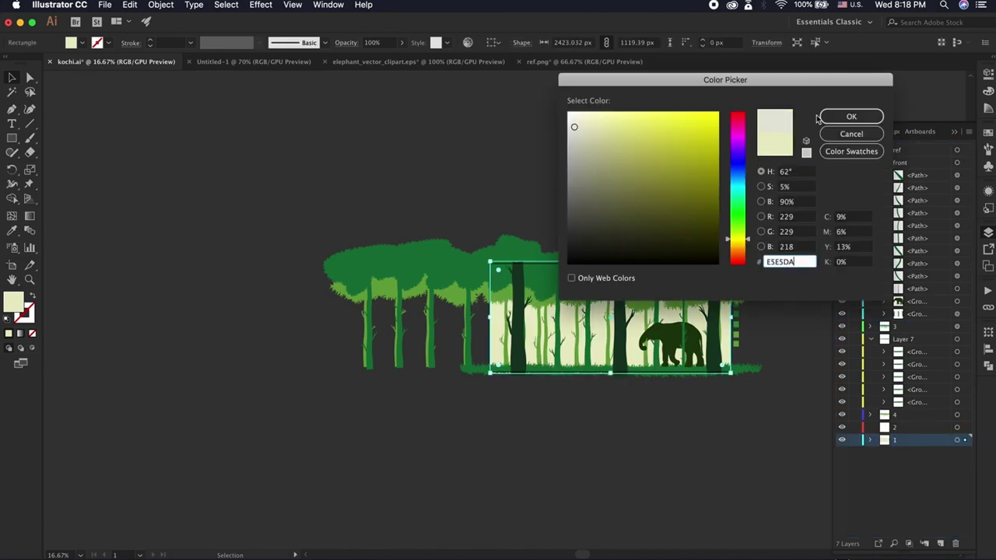
pyautogui.click(851, 116)
pyautogui.click(540, 189)
# Re-export the PNG, replacing kochi-01.png, and open it to view the result
pyautogui.click(104, 4)
pyautogui.click(301, 195)
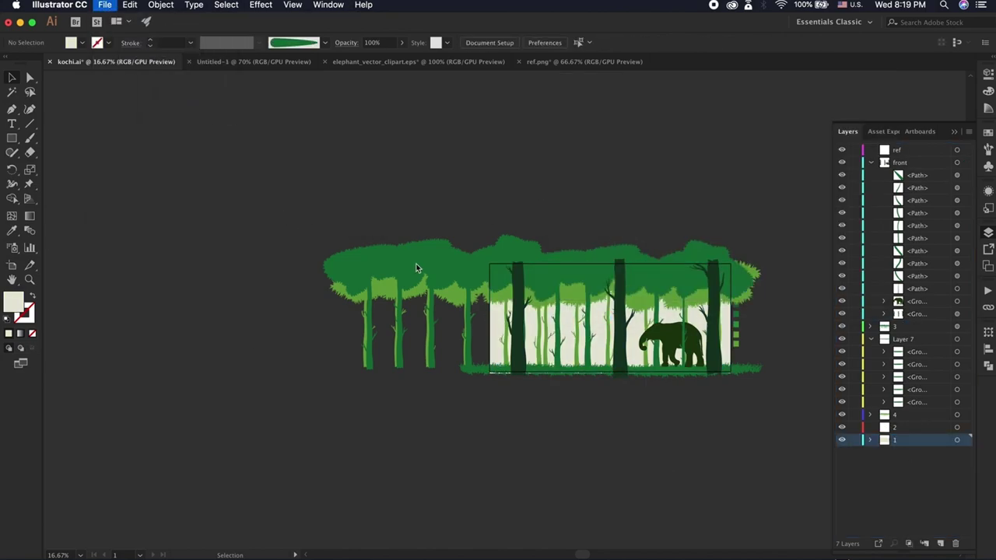
pyautogui.click(722, 321)
pyautogui.click(518, 450)
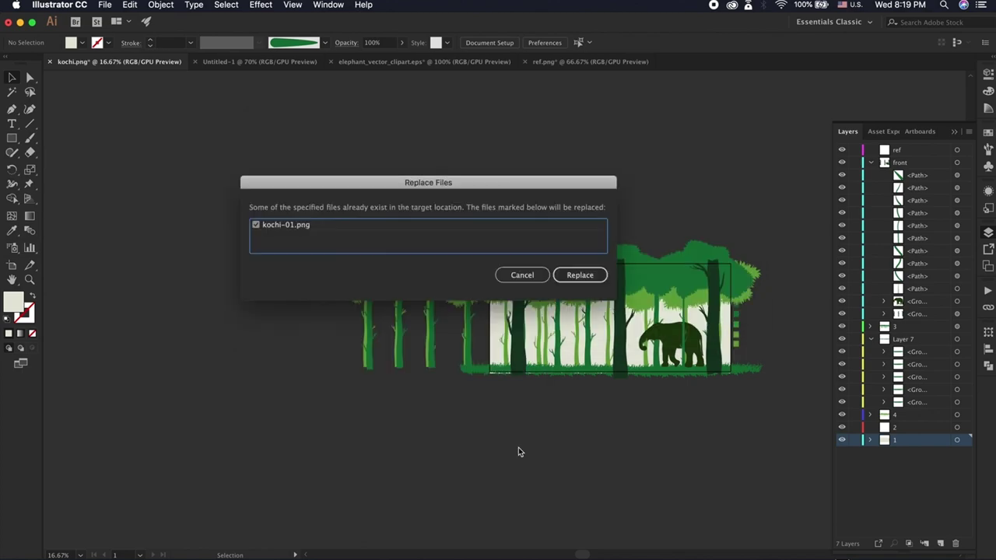
pyautogui.click(579, 278)
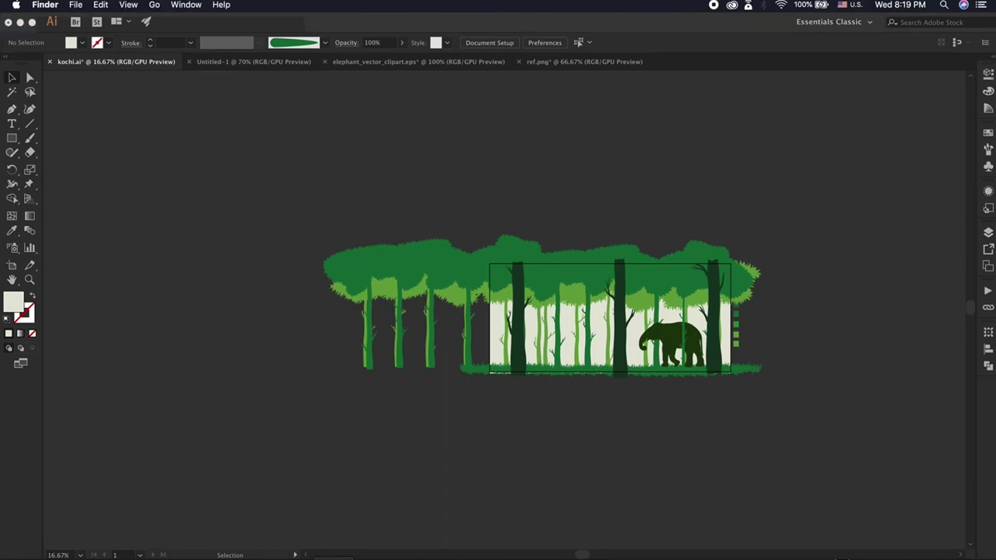
pyautogui.doubleClick(222, 157)
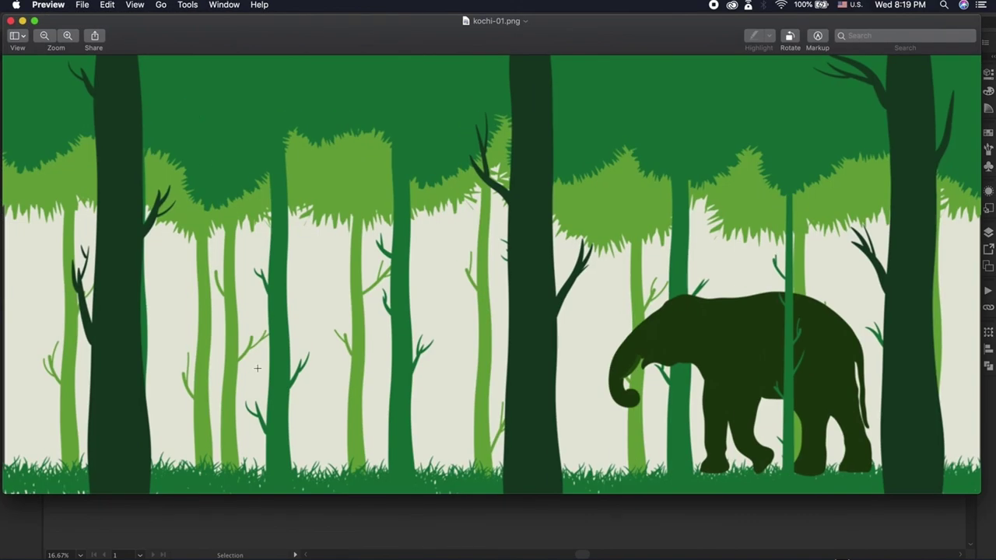